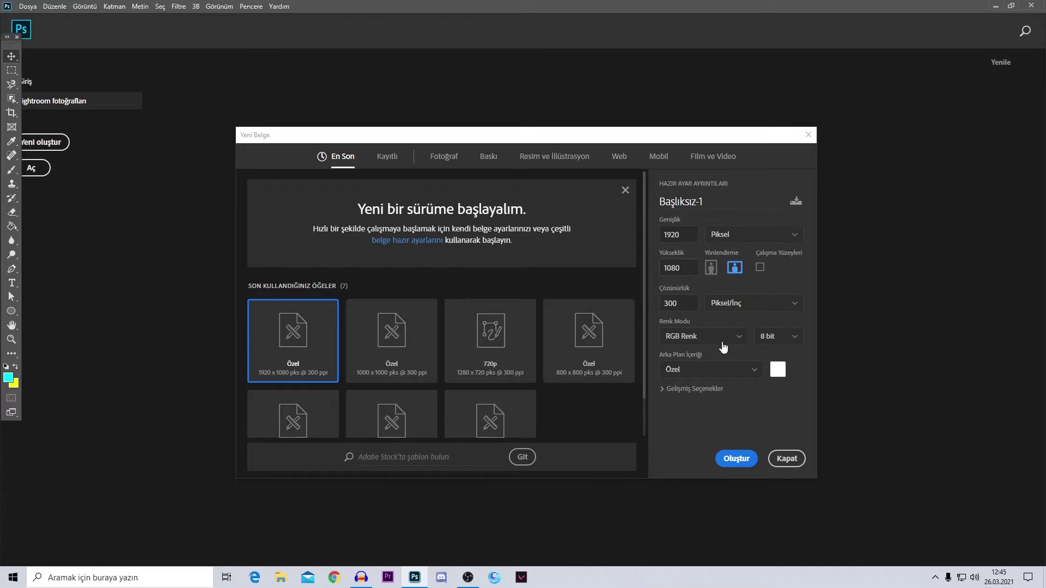
Create a new 1920×1080 px document at 300 ppi
left_click(738, 459)
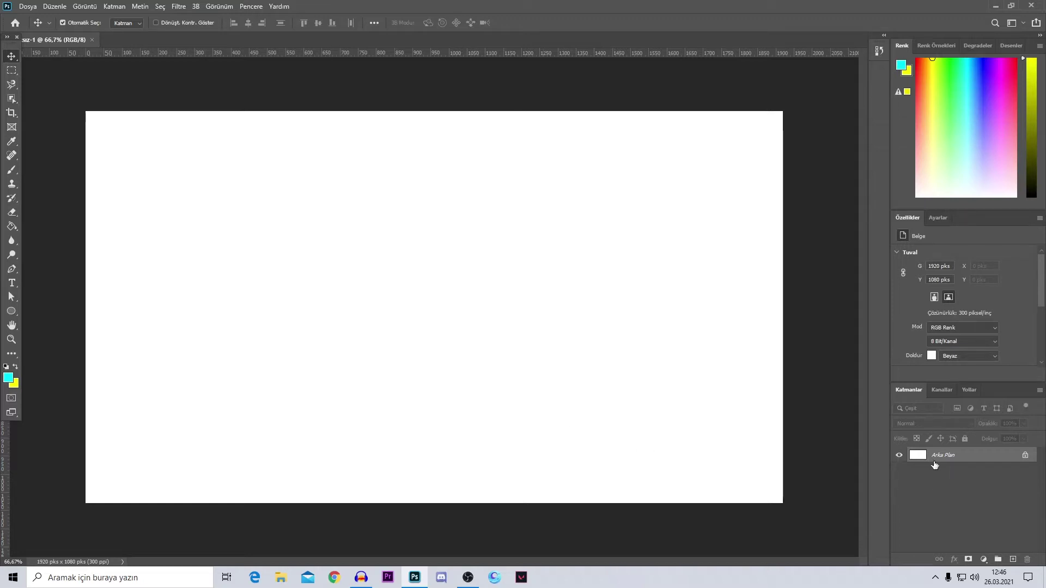
Unlock the background layer and give it a black 000000 Color Overlay (Renk Kaplama)
left_click(1024, 457)
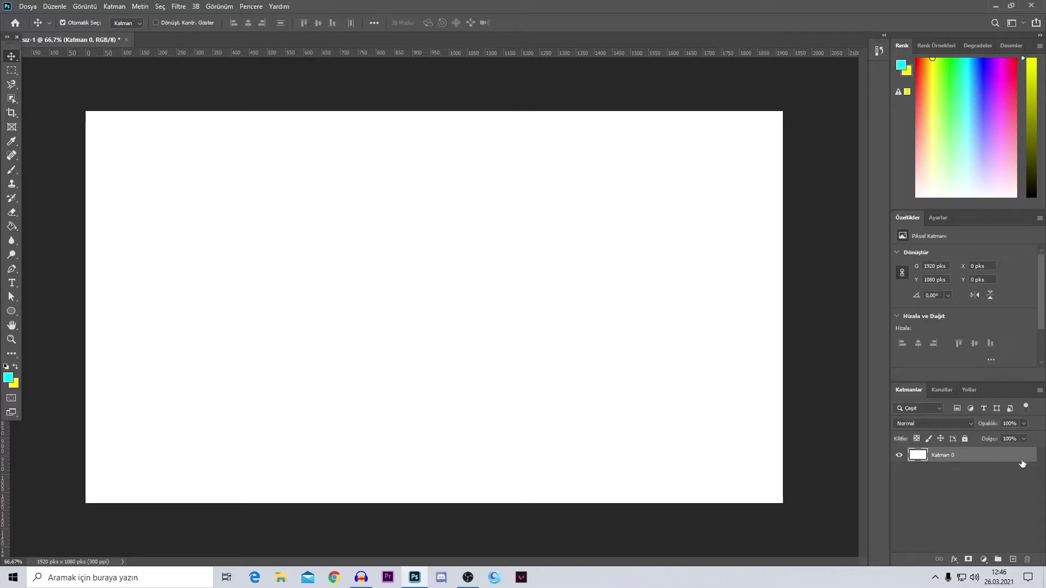
double_click(981, 460)
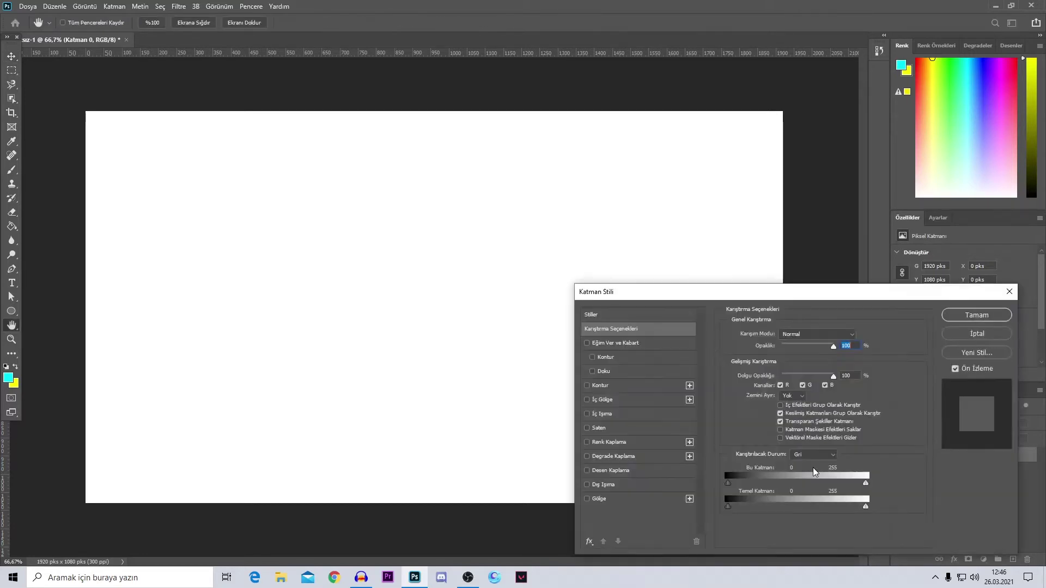
left_click(611, 443)
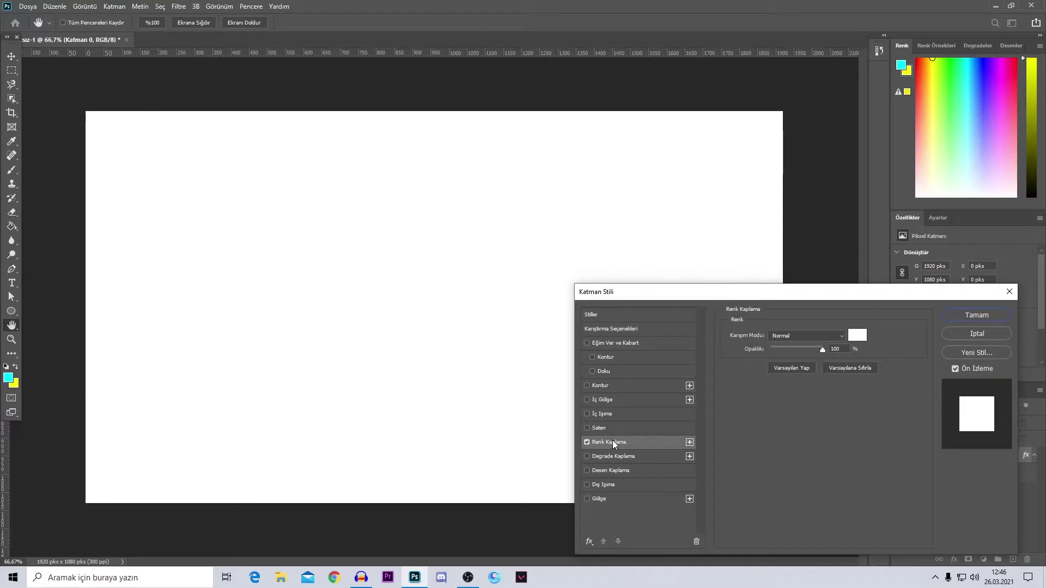
left_click(858, 334)
type("000000")
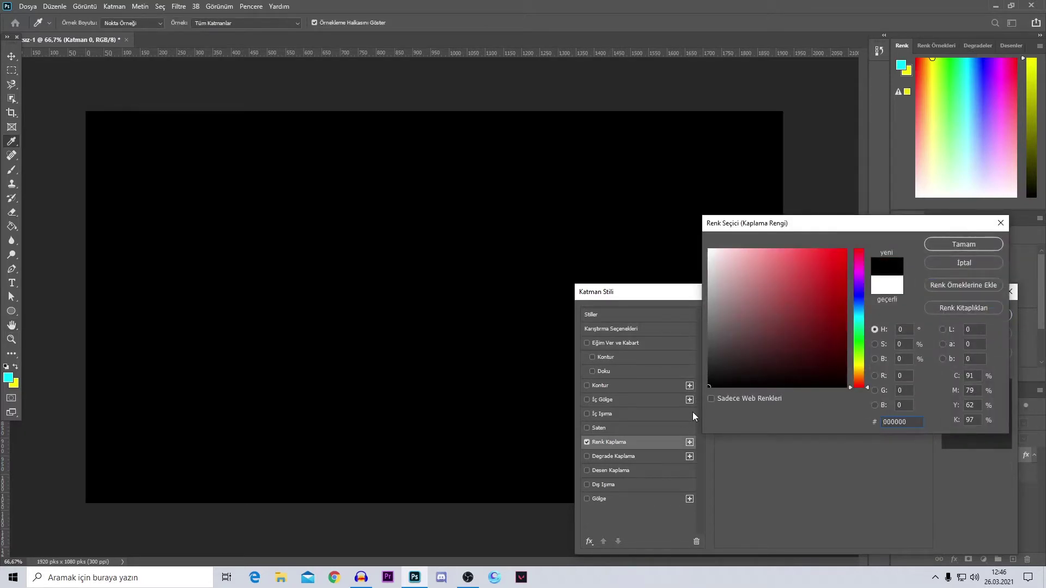
left_click(969, 246)
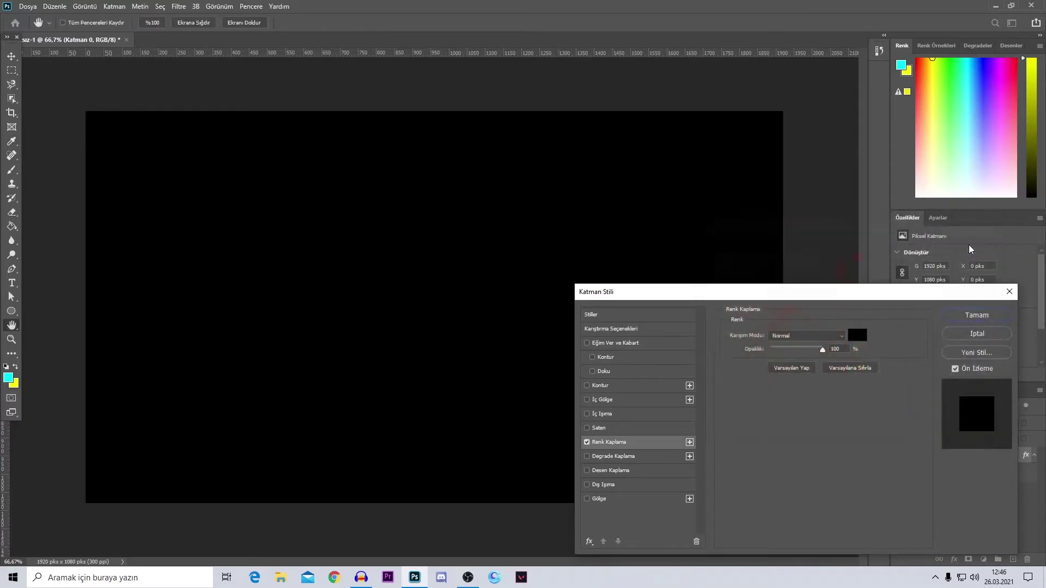
left_click(976, 314)
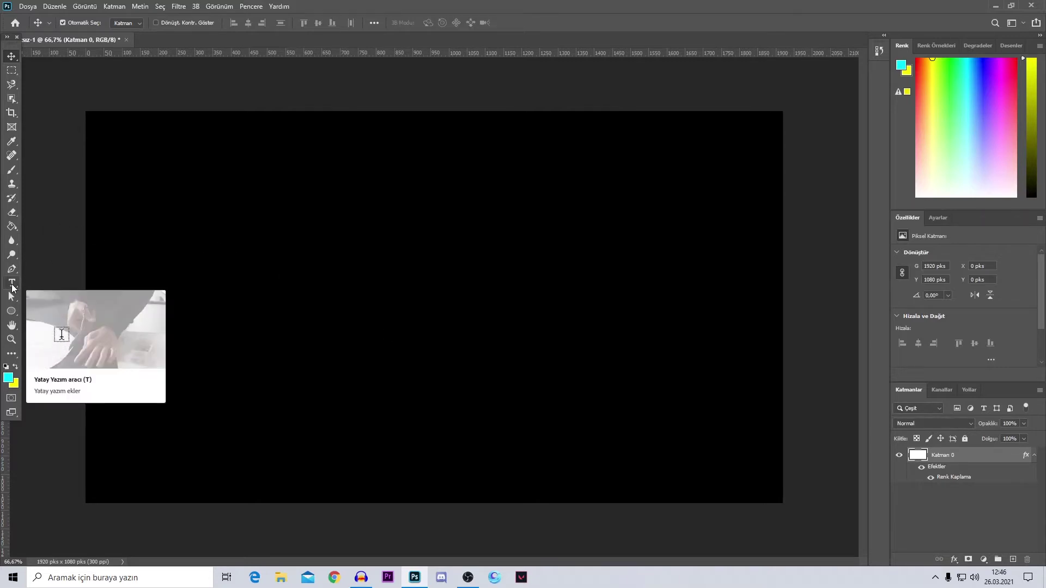
Add a placeholder Lorem Ipsum text layer and browse the font list for Vermin Vibes V
left_click(12, 284)
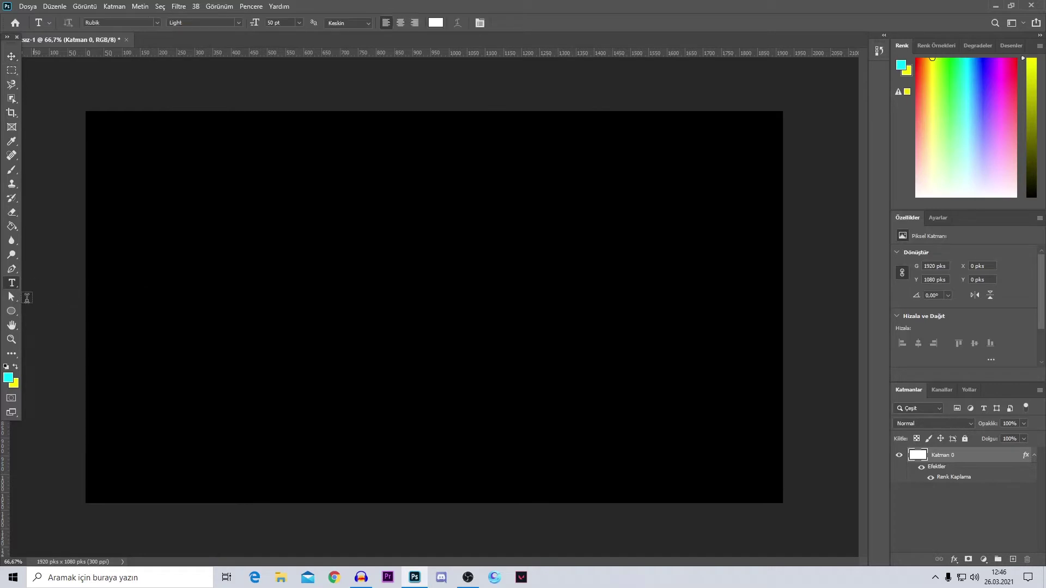
left_click(168, 305)
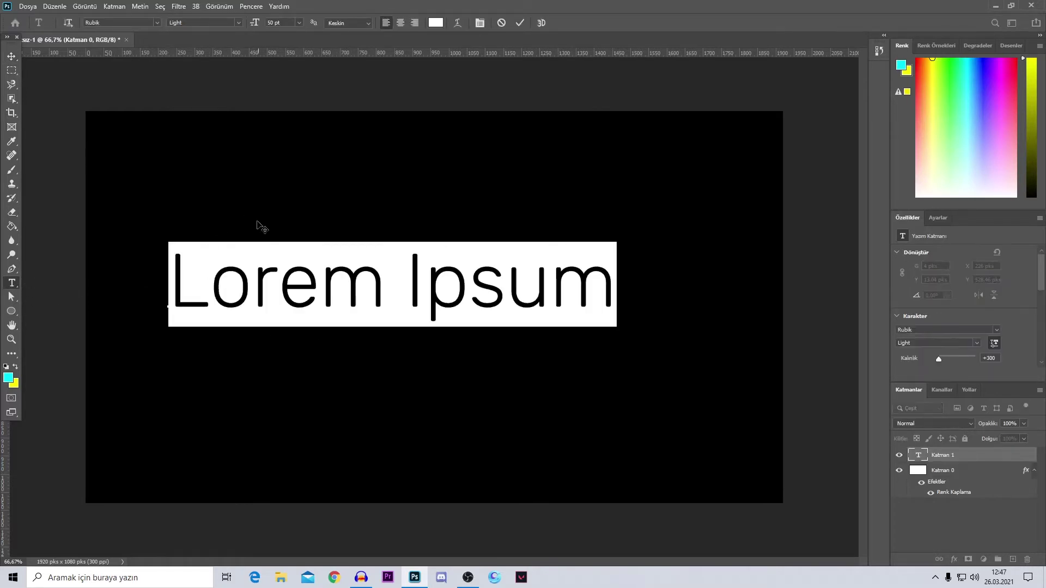
left_click(158, 21)
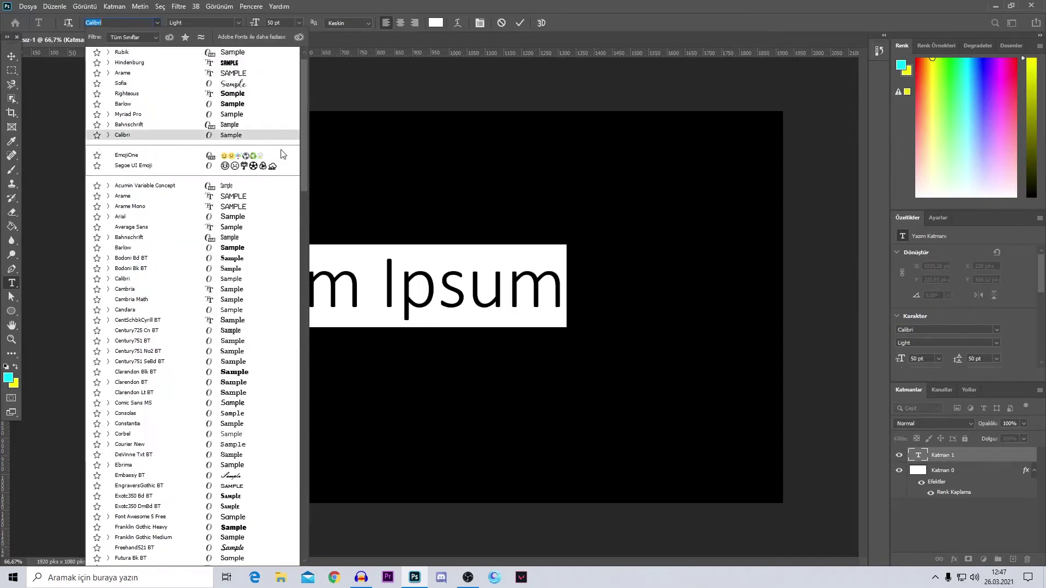
left_click_drag(304, 146, 312, 486)
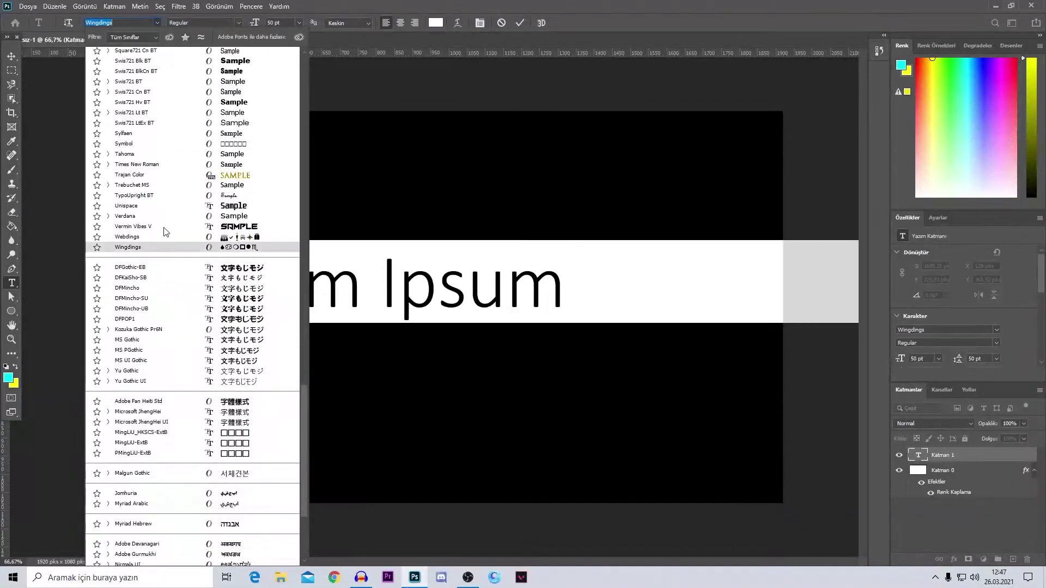
Apply the Vermin Vibes V font and replace the placeholder with a single committed 'V'
left_click(178, 227)
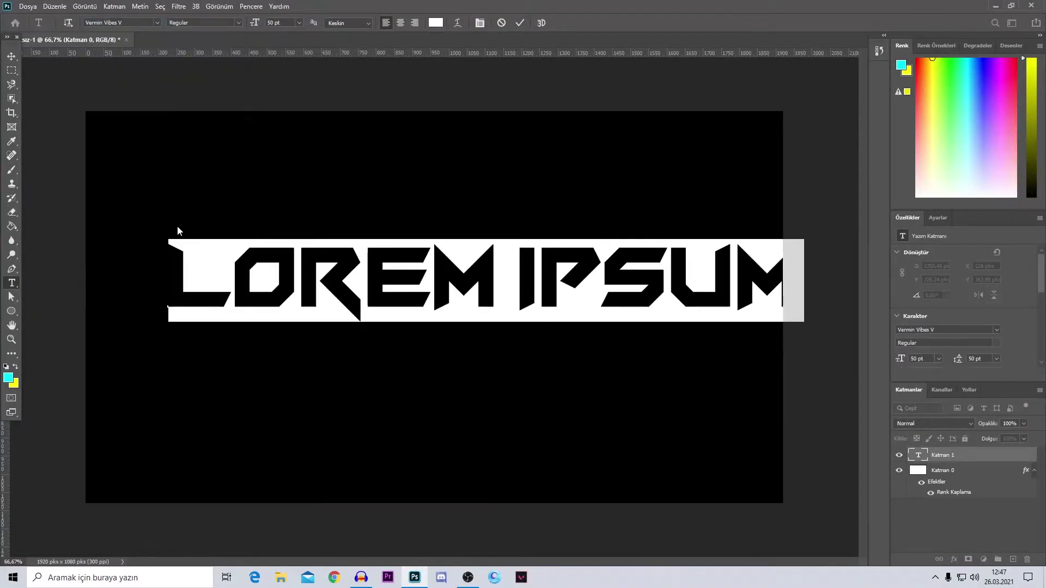
key("BackSpace")
type("ab")
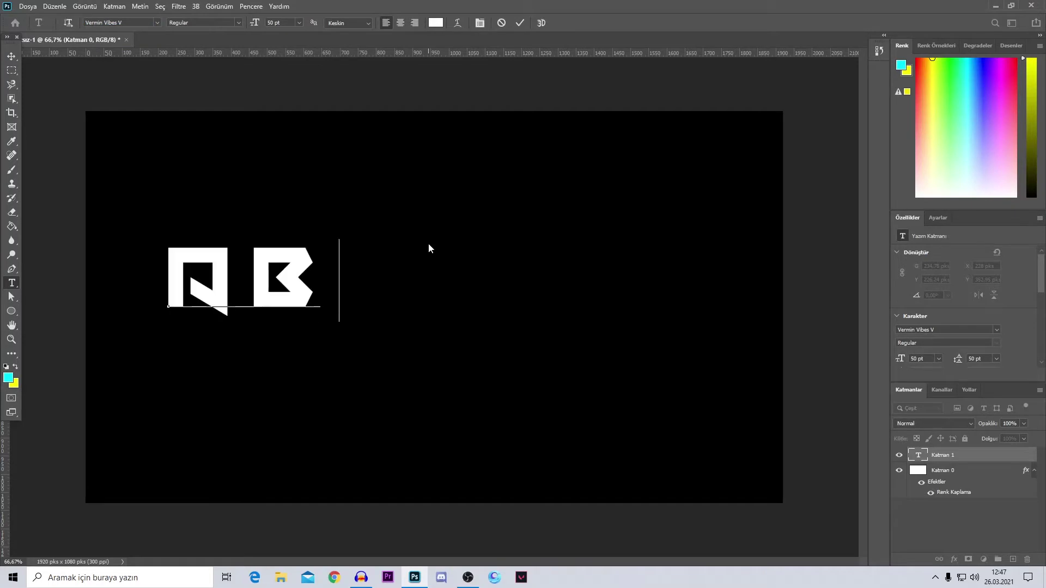
type("cde")
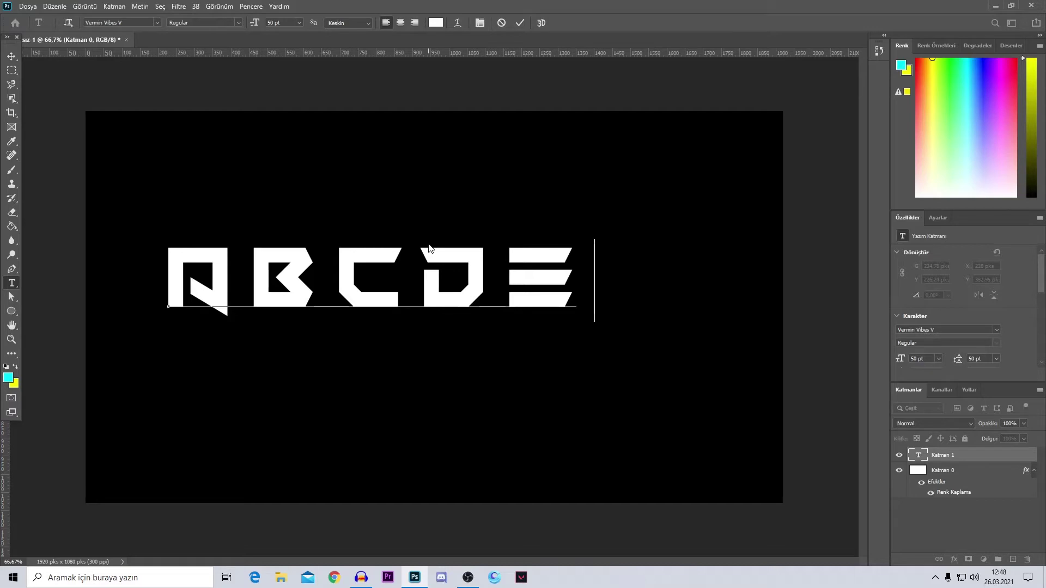
key("BackSpace")
key("BackSpace")
key("BackSpace")
key("BackSpace")
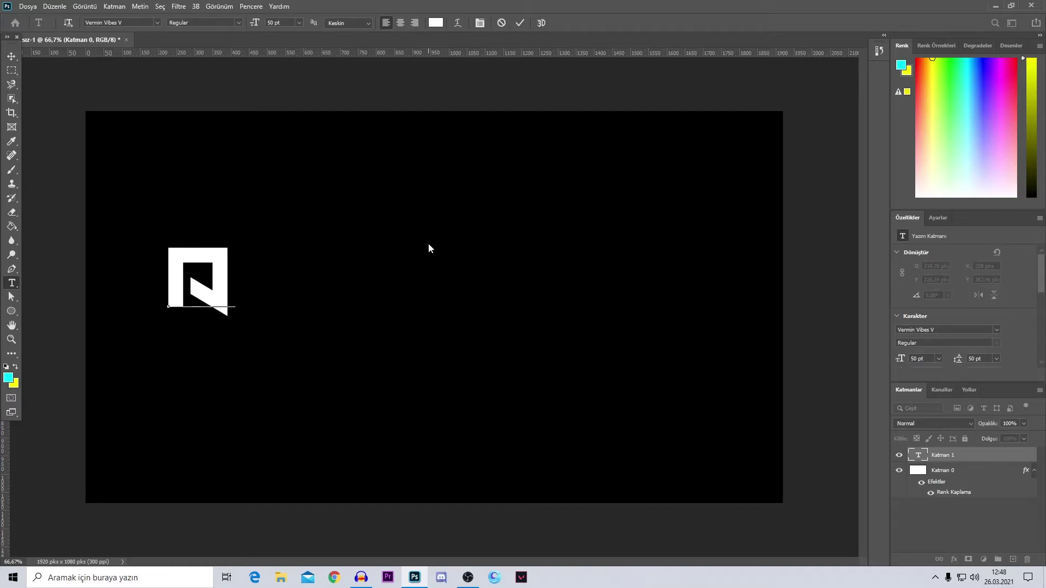
key("BackSpace")
type("V")
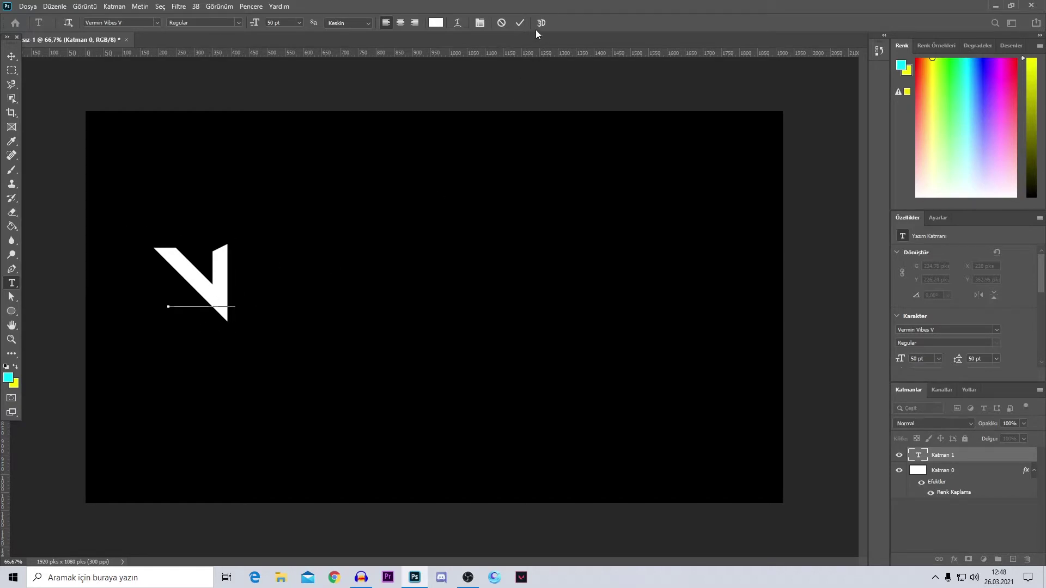
left_click(519, 24)
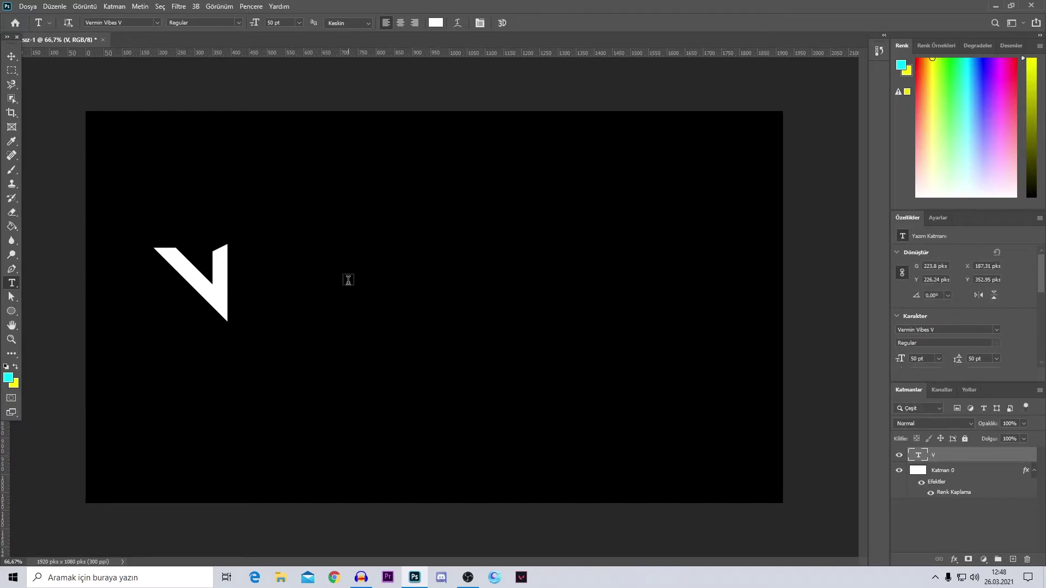
left_click(11, 57)
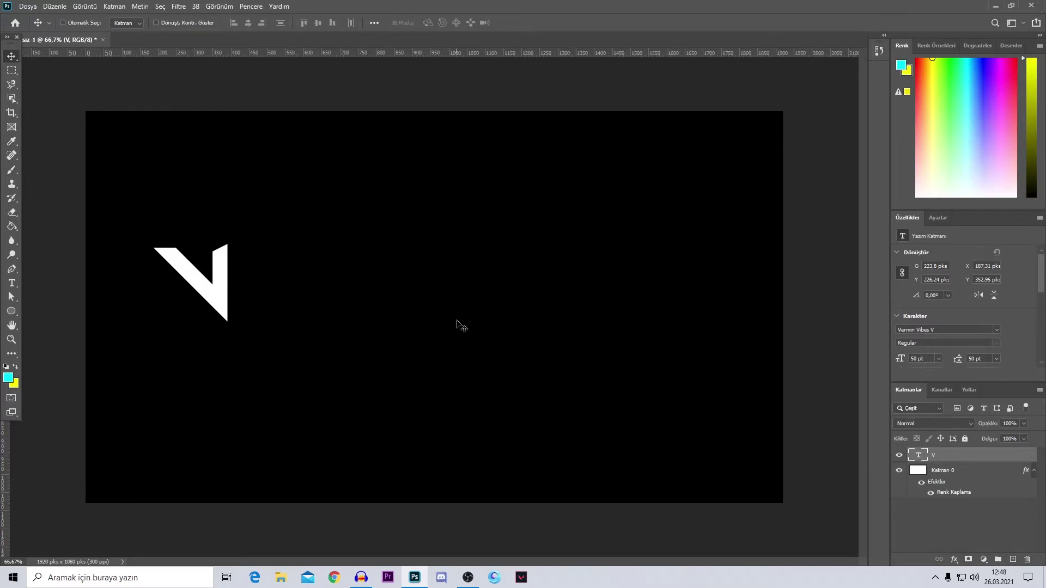
Free-transform the V to about 317% and move it toward the canvas centre
key("ctrl+t")
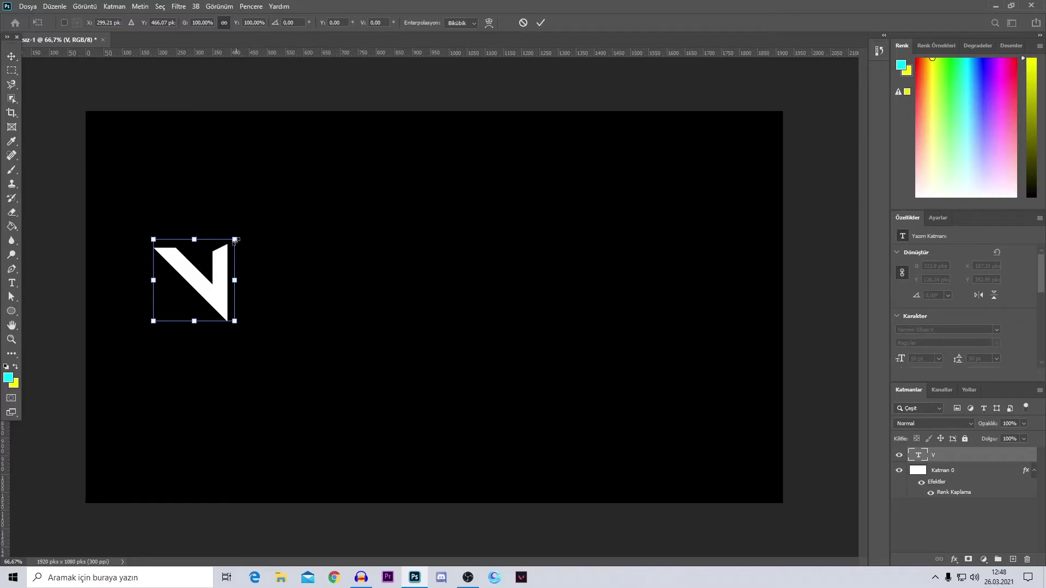
mouse_move(235, 239)
left_mouse_down()
mouse_move(396, 196)
mouse_move(471, 198)
left_mouse_up()
left_click_drag(372, 231, 489, 344)
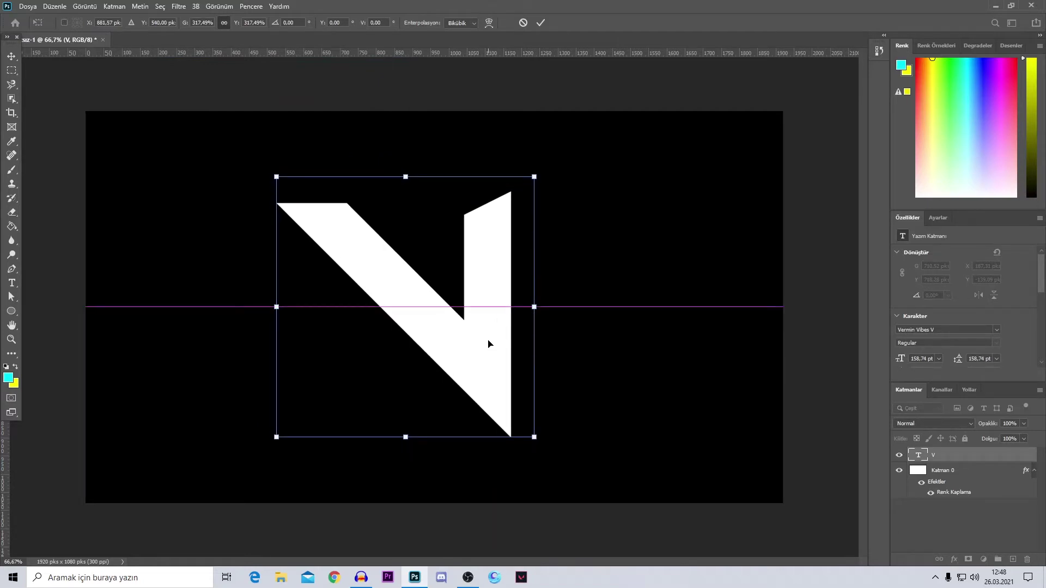
left_click(540, 23)
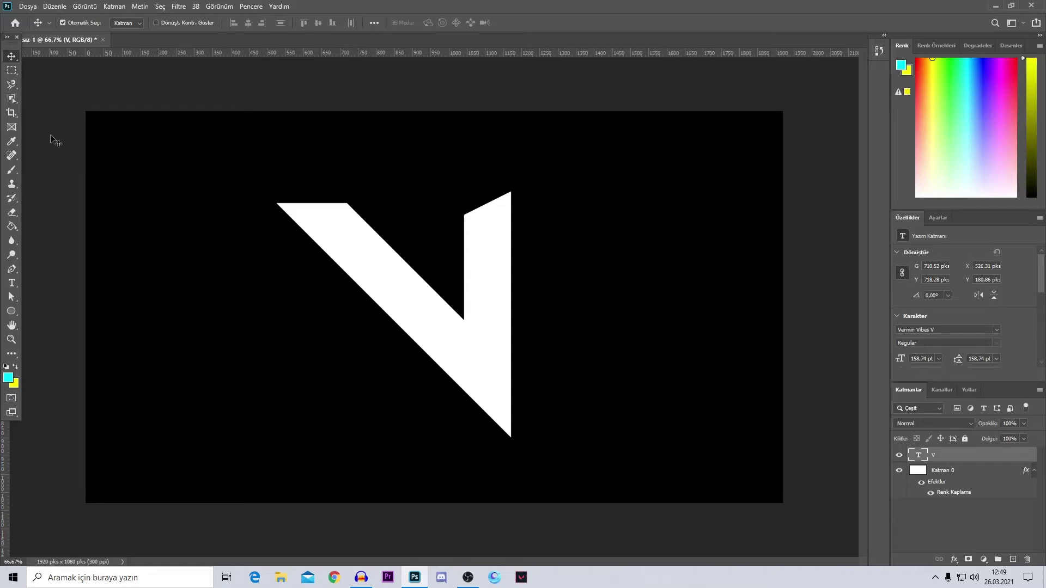
Choose the standard Pen tool (Kalem Aracı) and zoom in on the white V
left_click(12, 270)
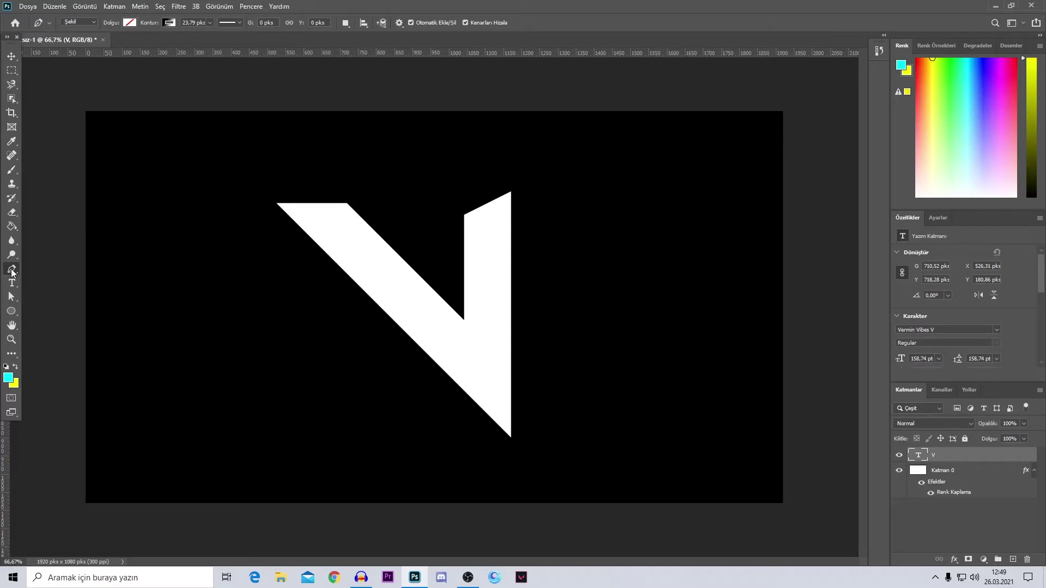
right_click(12, 273)
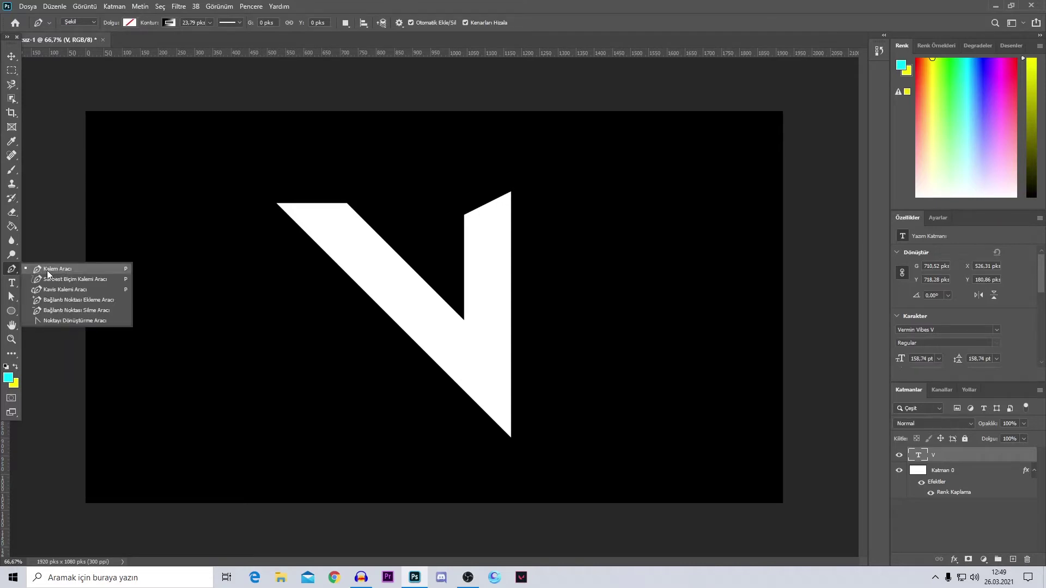
left_click(540, 312)
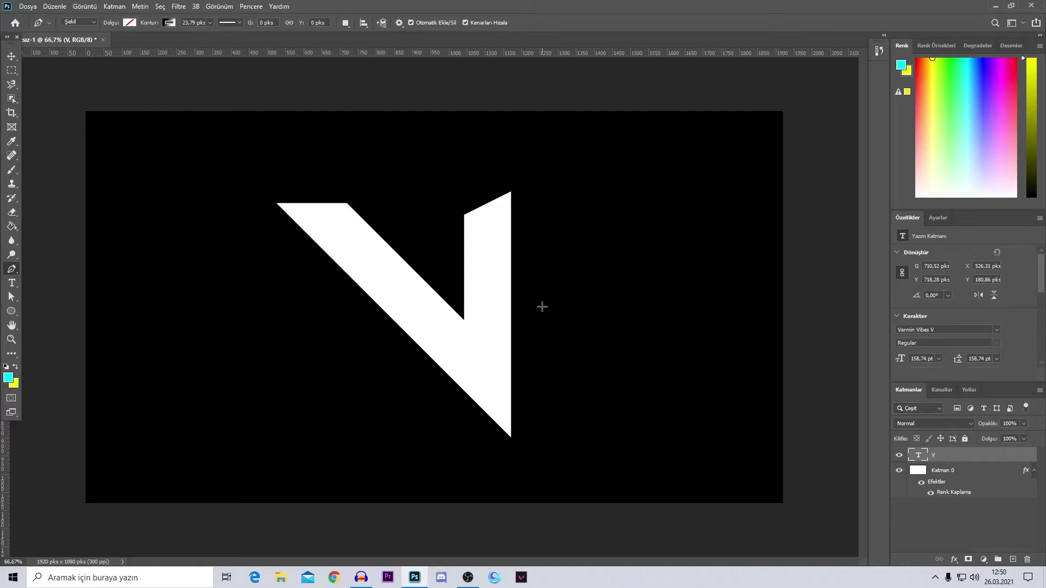
scroll(521, 300, "up", 2)
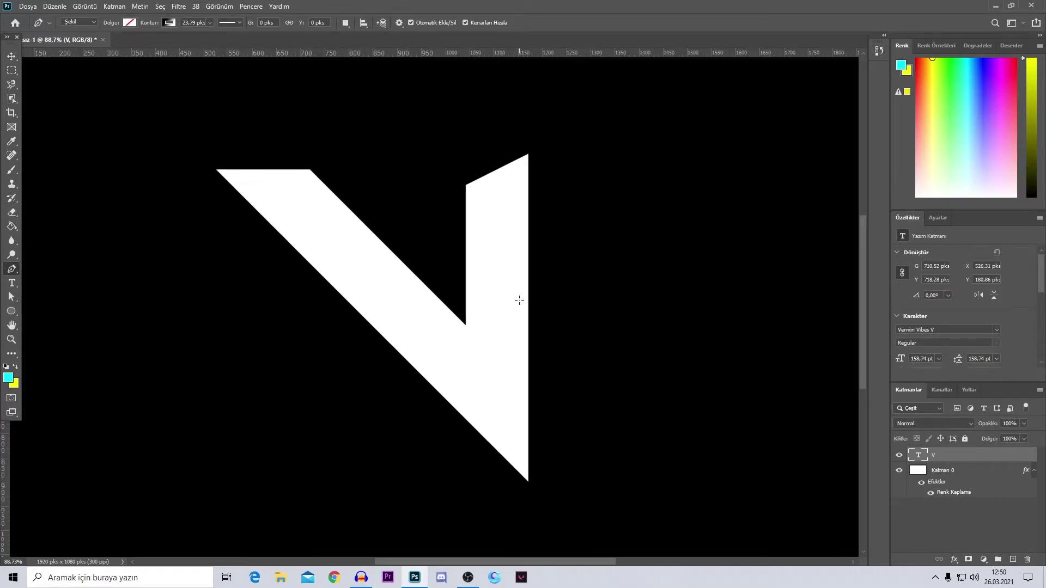
scroll(519, 300, "up", 2)
scroll(519, 300, "down", 1)
scroll(519, 300, "down", 2)
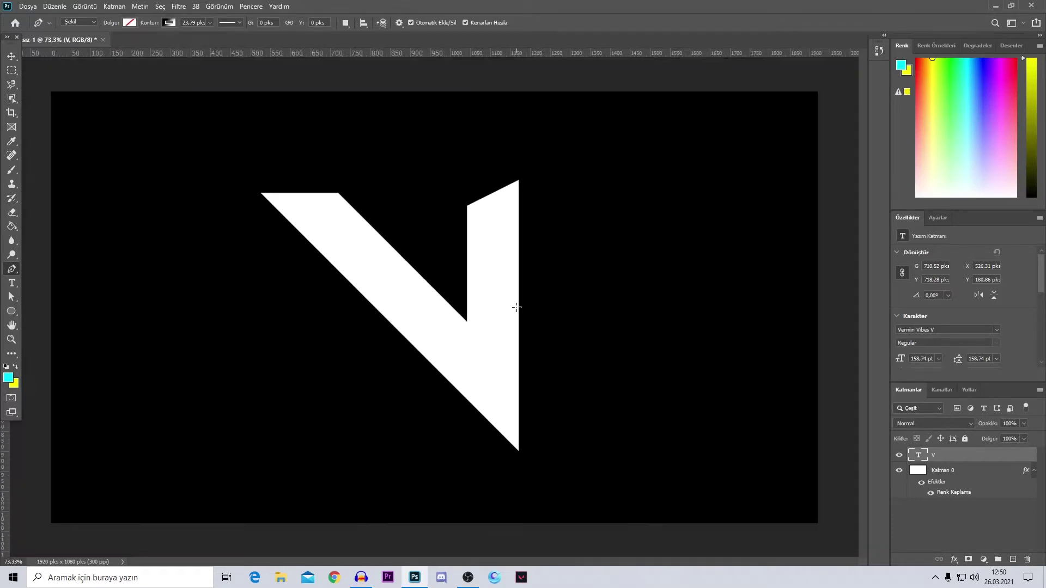
scroll(519, 300, "down", 1)
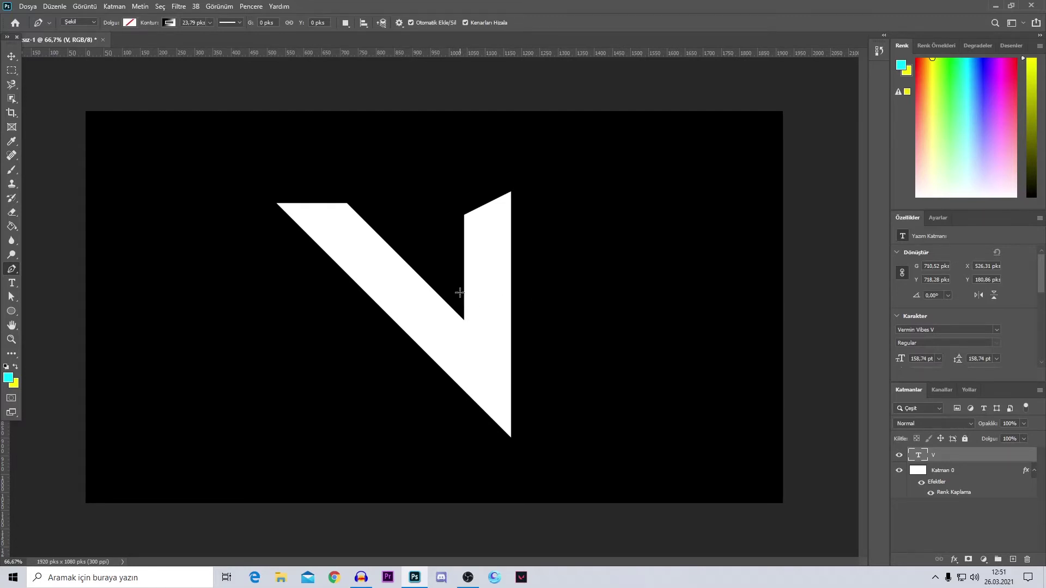
scroll(491, 294, "up", 2)
scroll(535, 292, "up", 1)
scroll(513, 302, "up", 1)
scroll(599, 332, "down", 1)
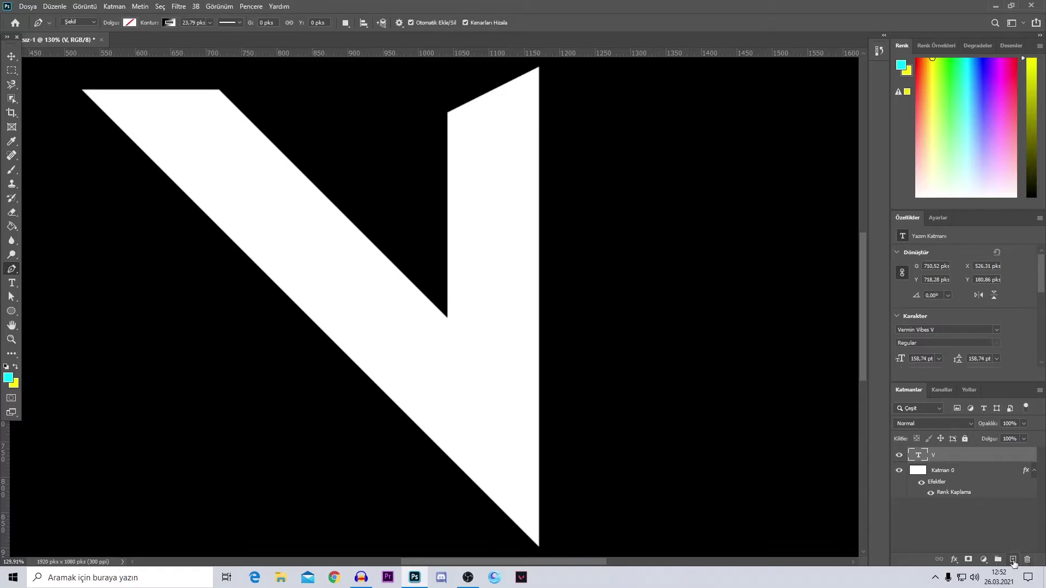
Add a new empty layer and set the Pen tool to Path mode
left_click(1013, 559)
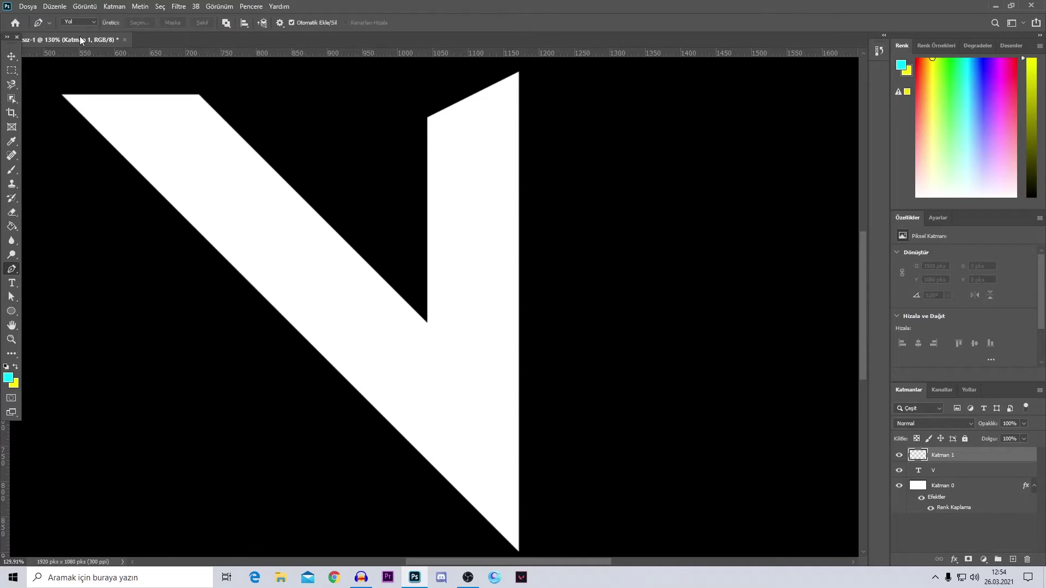
left_click(93, 21)
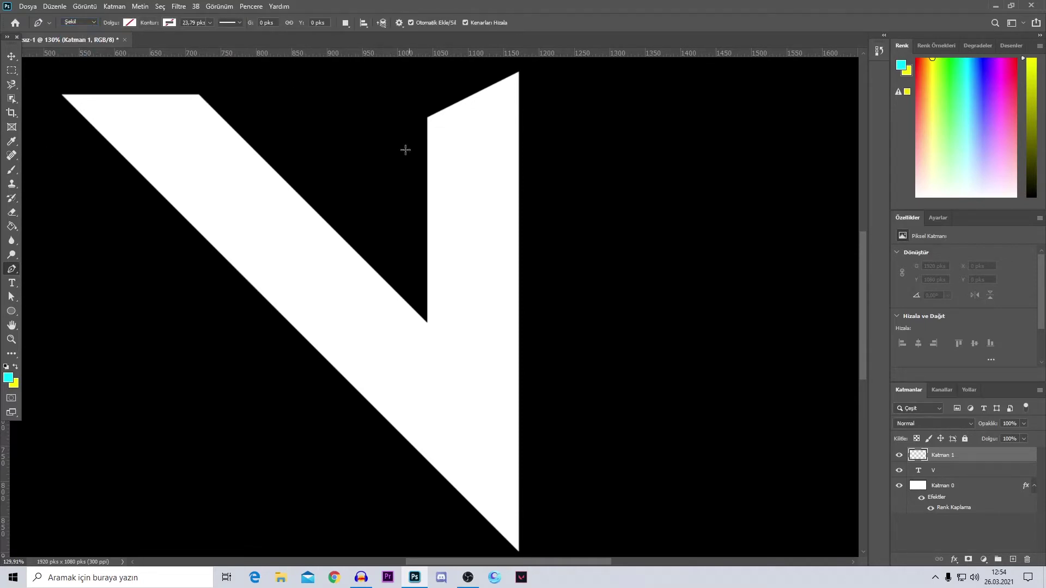
left_click(90, 22)
left_click(83, 25)
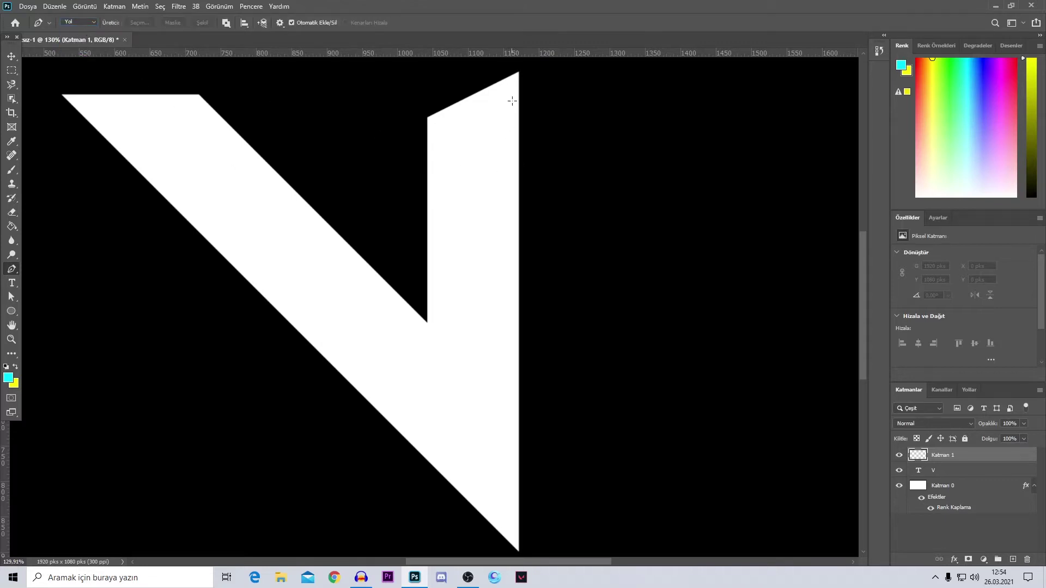
Place the first anchors at the V's top tip and the upright's top inner corner
scroll(510, 66, "up", 2)
scroll(512, 68, "up", 3)
scroll(521, 72, "up", 4)
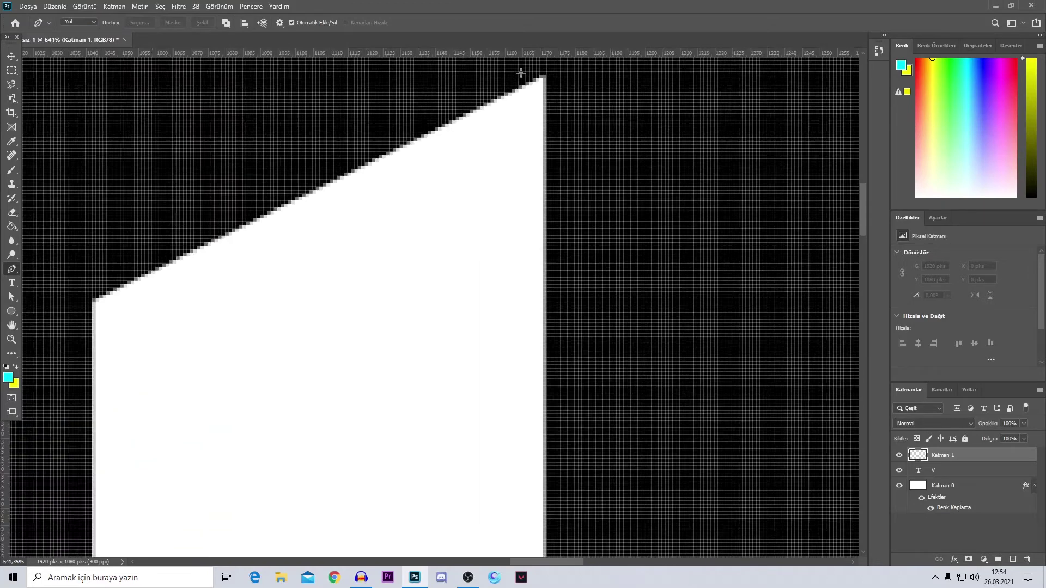
scroll(523, 74, "up", 3)
scroll(544, 82, "up", 3)
scroll(566, 88, "up", 3)
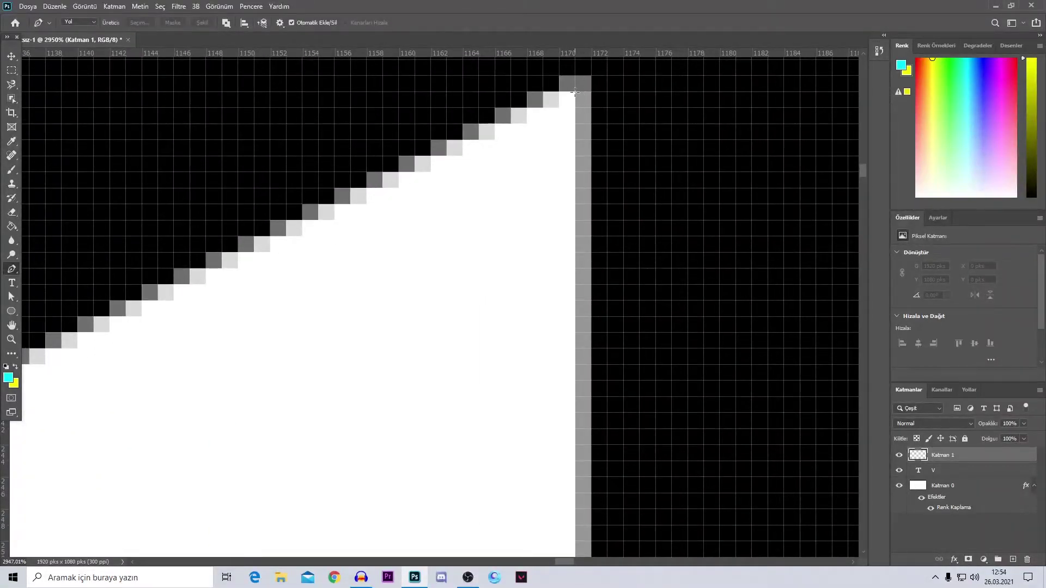
left_click(575, 91)
scroll(395, 217, "down", 5)
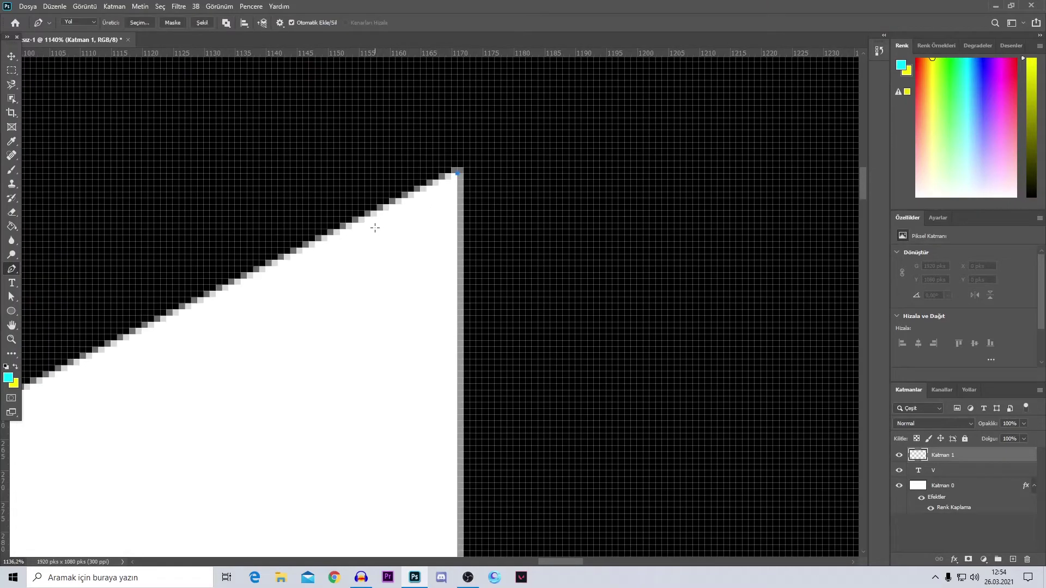
scroll(373, 227, "down", 5)
left_click_drag(553, 561, 523, 562)
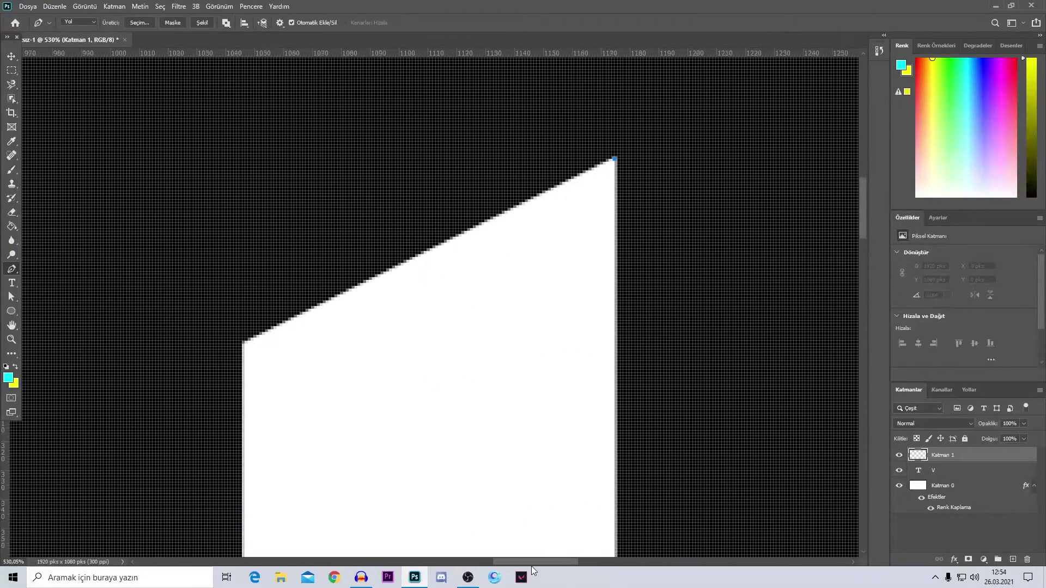
scroll(325, 350, "up", 2)
scroll(344, 329, "up", 2)
scroll(344, 330, "up", 2)
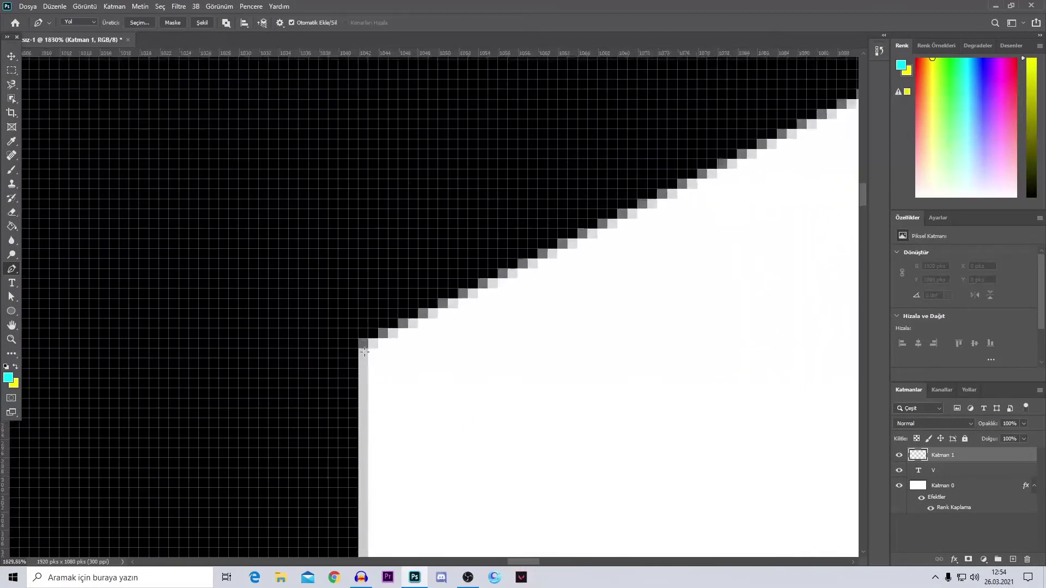
scroll(362, 333, "up", 2)
scroll(382, 338, "up", 1)
left_click(374, 339)
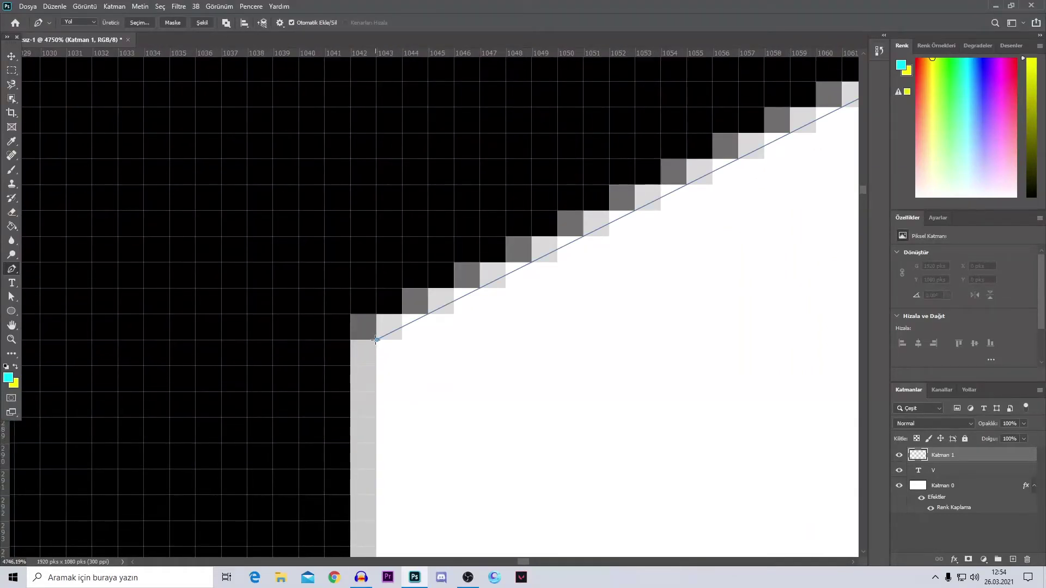
Add an anchor where the V's diagonal meets the right upright
scroll(393, 360, "down", 2)
scroll(435, 376, "down", 2)
scroll(474, 373, "down", 1)
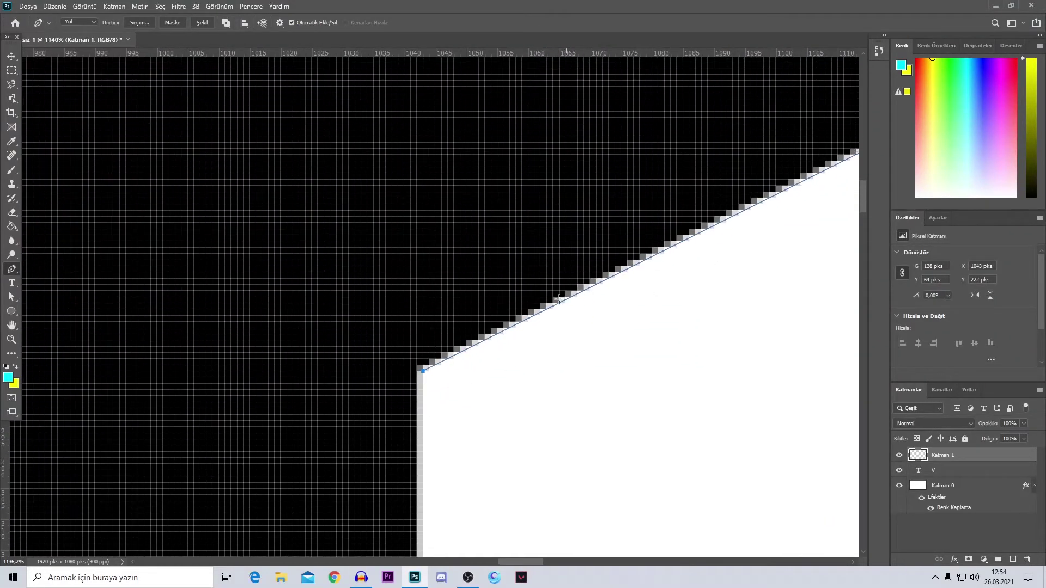
scroll(507, 468, "down", 1)
scroll(512, 465, "down", 2)
scroll(490, 169, "down", 5)
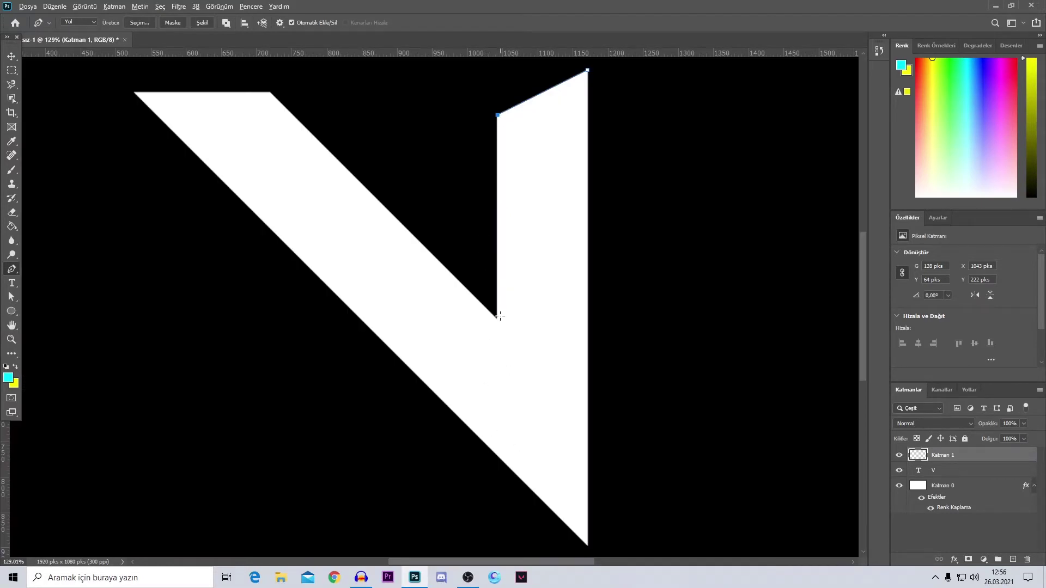
scroll(500, 316, "up", 2)
scroll(501, 316, "up", 2)
scroll(502, 313, "up", 3)
scroll(485, 327, "up", 2)
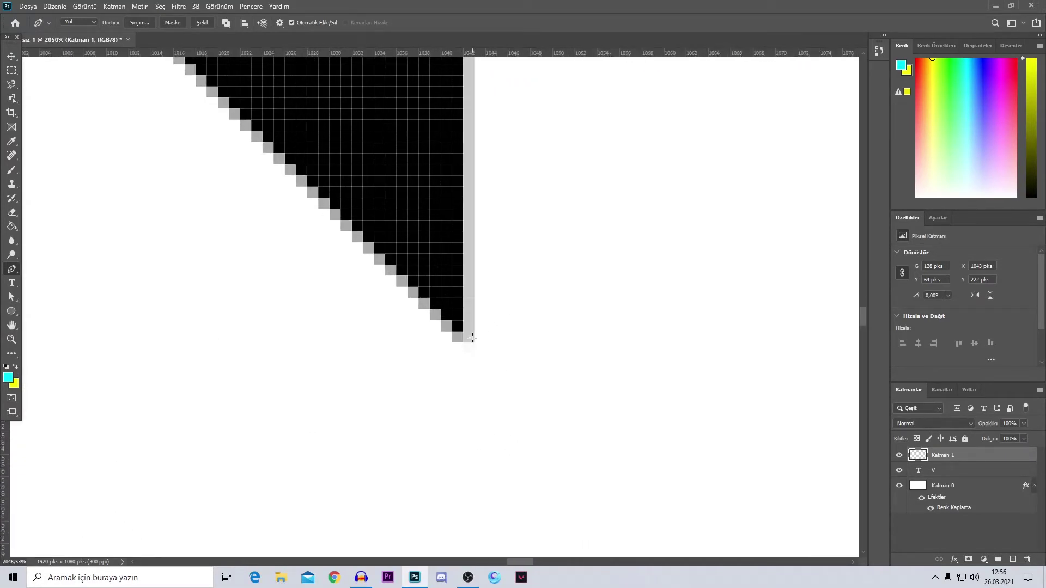
scroll(471, 338, "up", 1)
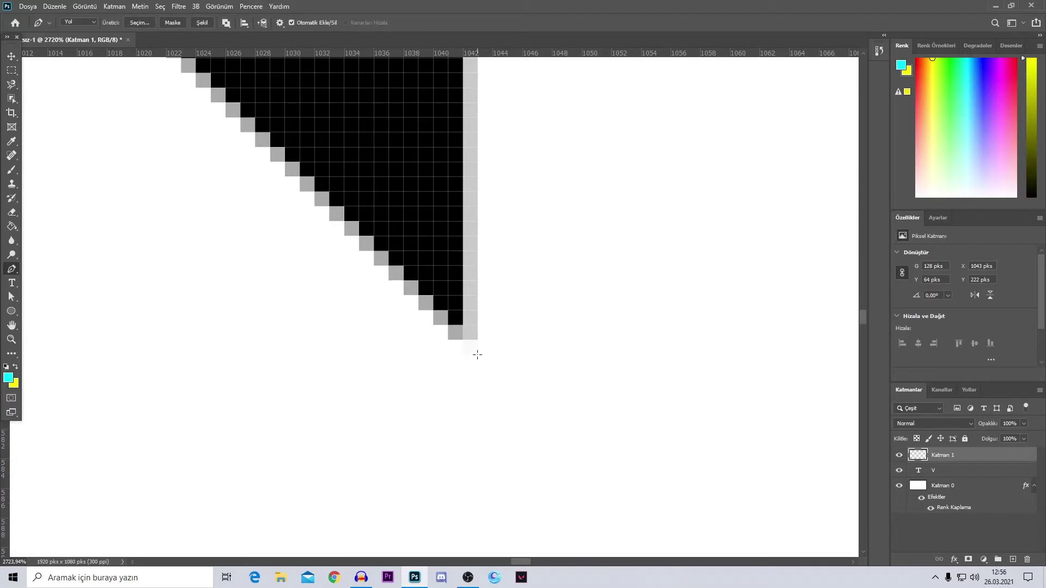
left_click(477, 355)
Extend the path down the upright's inner edge, redoing the misplaced lower anchor
scroll(482, 319, "down", 3)
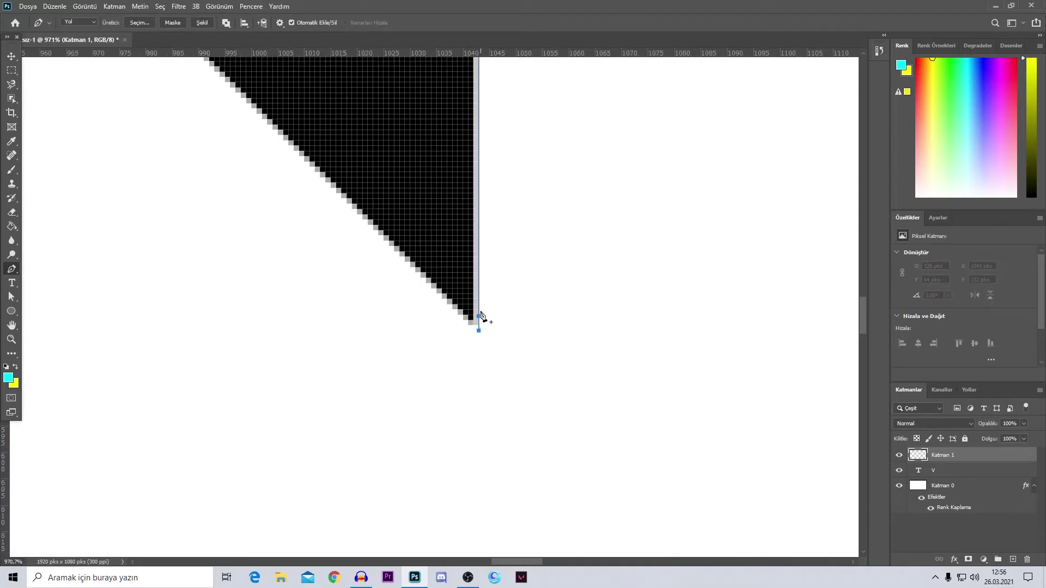
scroll(481, 315, "down", 3)
scroll(481, 313, "down", 2)
scroll(468, 328, "down", 1)
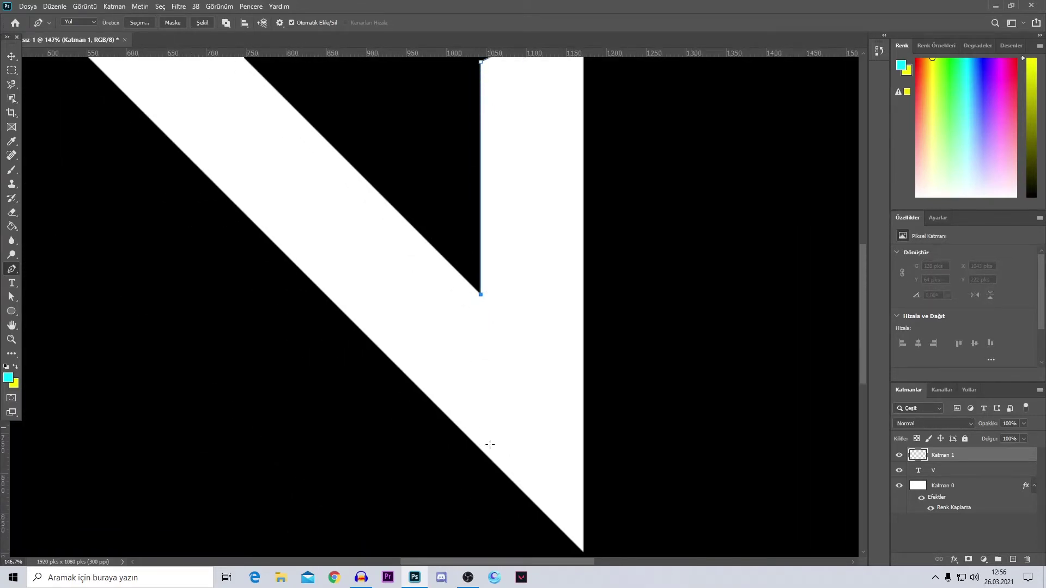
scroll(477, 407, "down", 1)
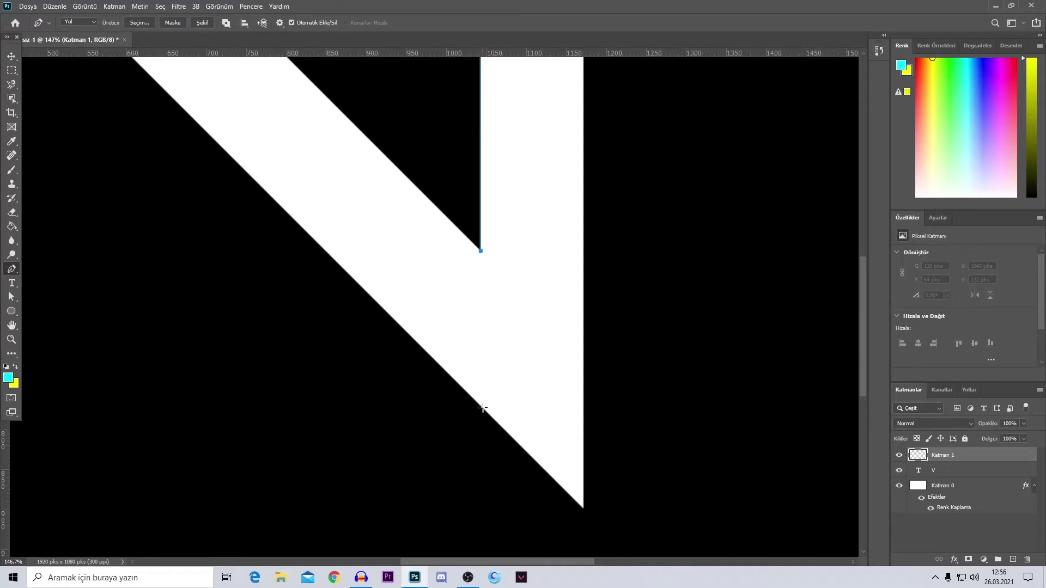
left_click(483, 407)
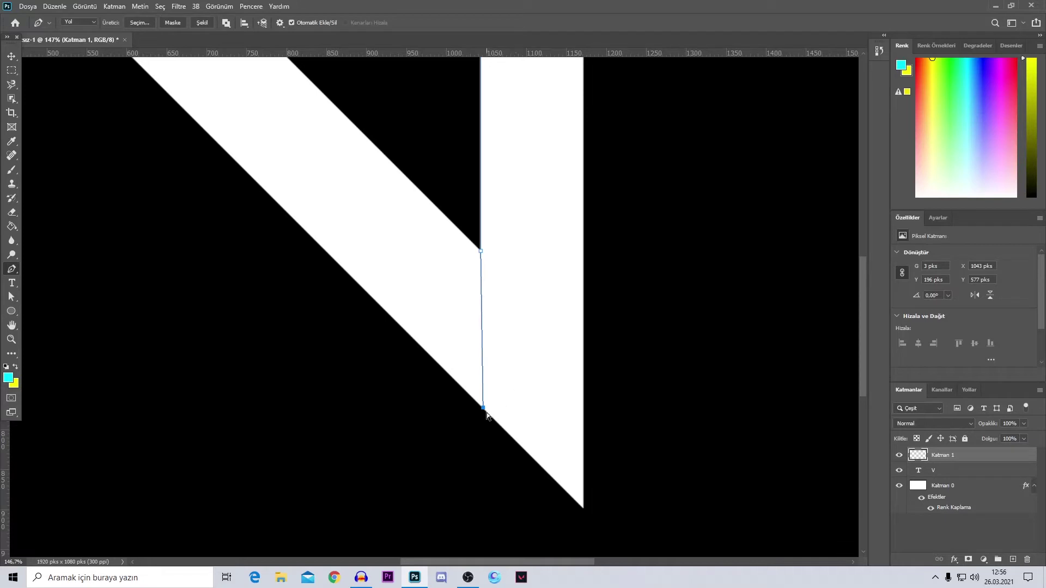
key("ctrl+z")
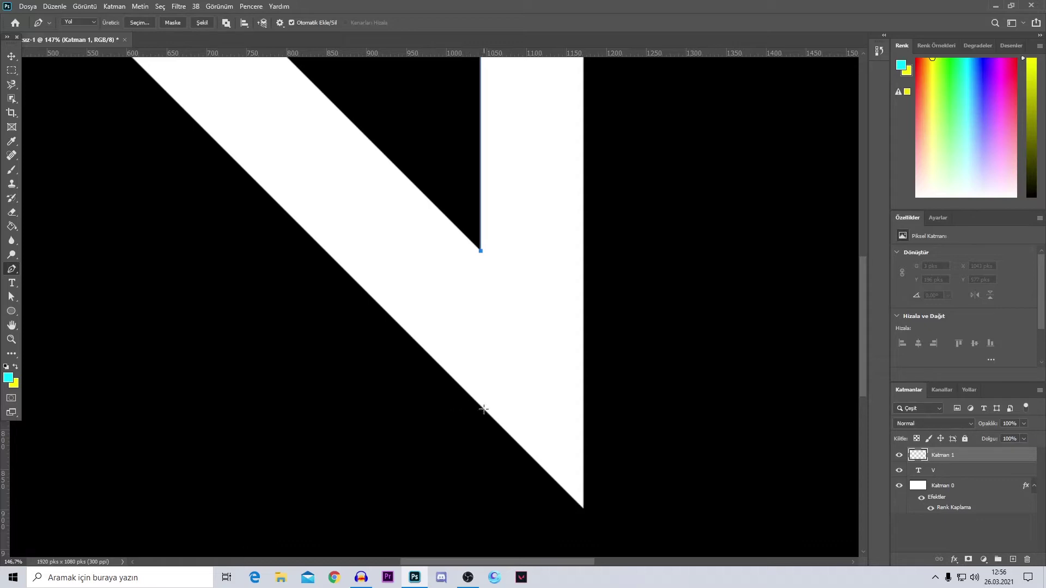
left_click(481, 409)
key("ctrl+z")
left_click(480, 406)
Anchor the path at the V's bottom tip and close it back at the top tip
scroll(491, 283, "up", 5)
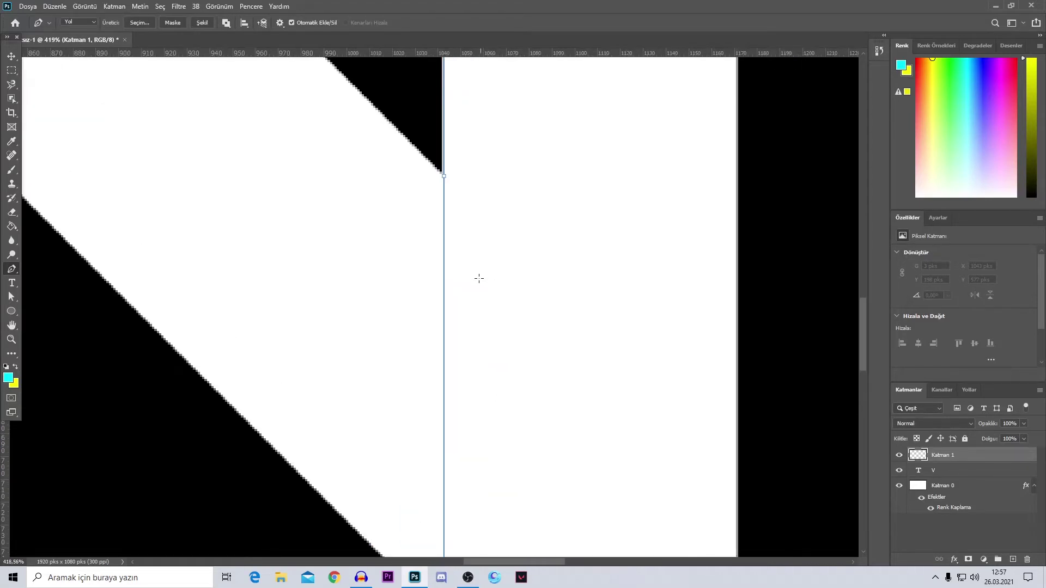
scroll(463, 506, "up", 5)
scroll(431, 483, "up", 5)
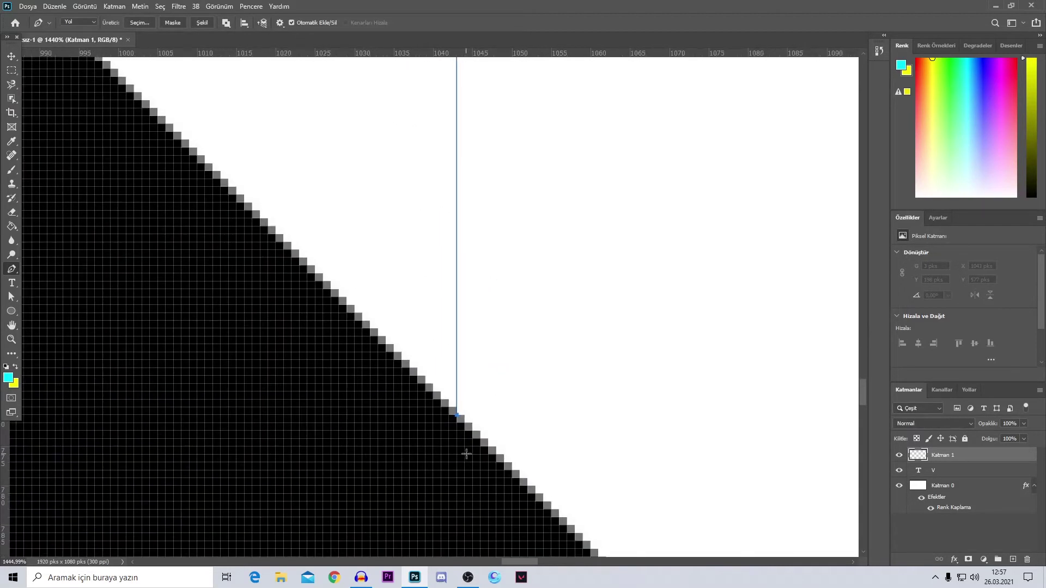
scroll(477, 460, "up", 3)
scroll(511, 448, "down", 3)
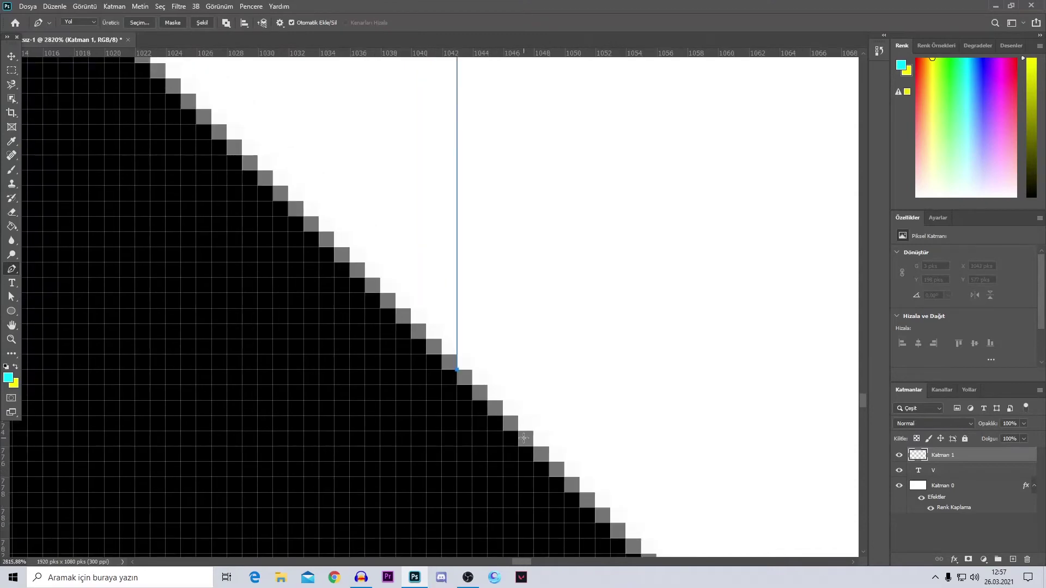
scroll(530, 440, "down", 2)
scroll(530, 439, "down", 2)
scroll(539, 435, "down", 2)
scroll(599, 490, "down", 2)
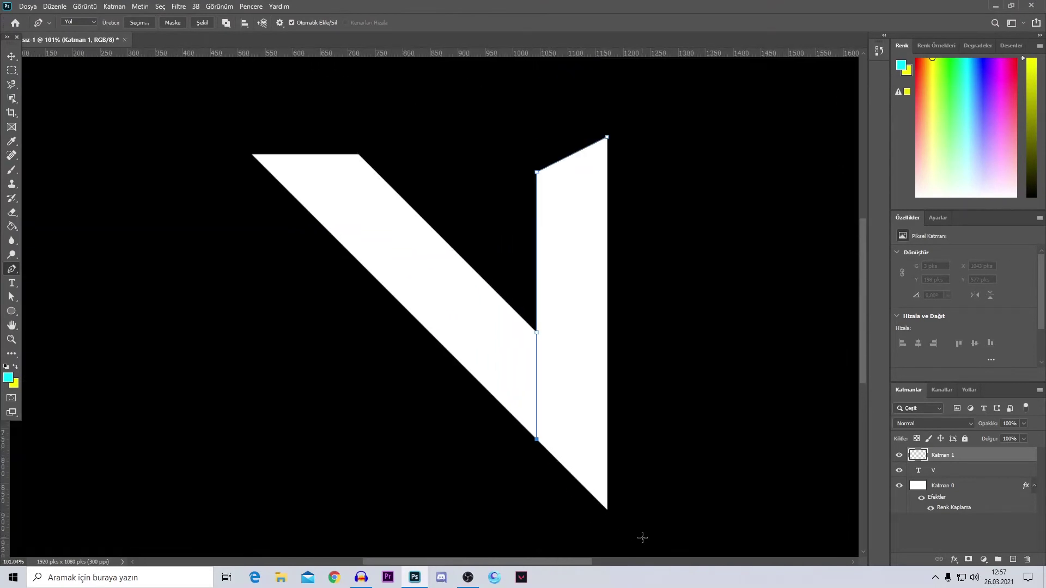
scroll(642, 518, "up", 4)
scroll(518, 460, "up", 4)
scroll(520, 444, "up", 4)
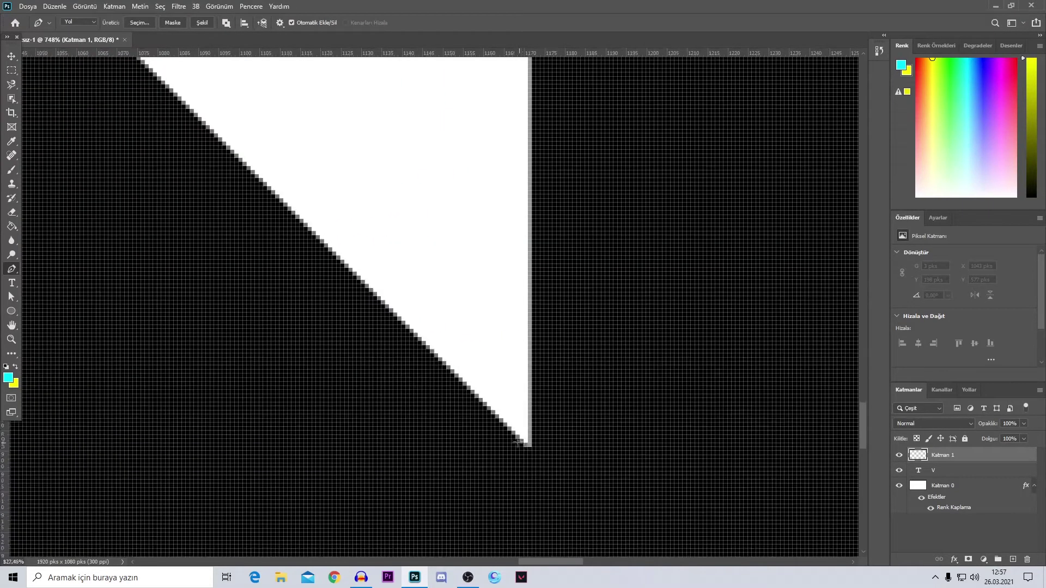
scroll(521, 448, "up", 3)
scroll(521, 448, "up", 2)
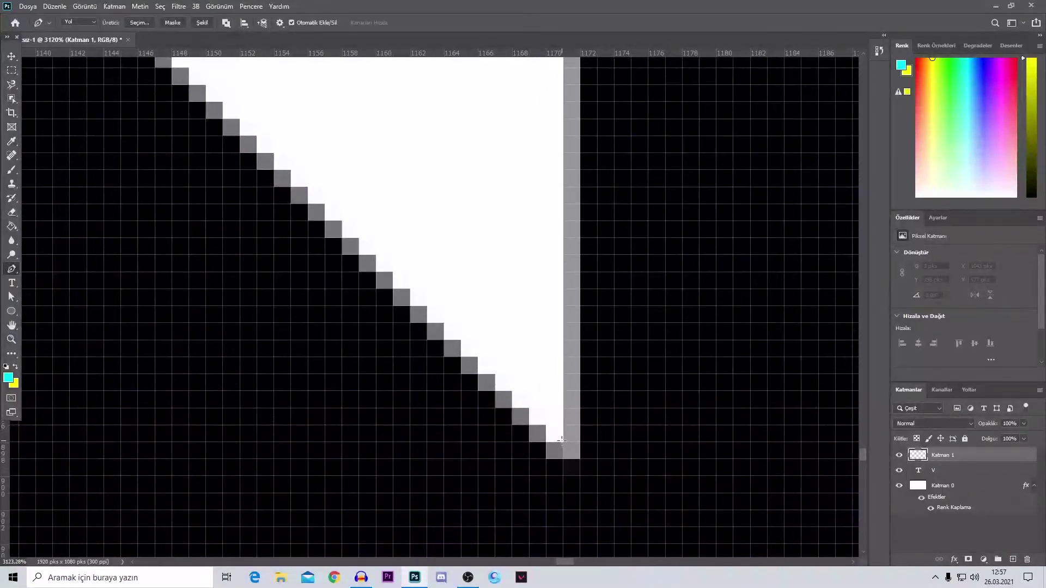
left_click(562, 440)
scroll(562, 440, "down", 2)
scroll(544, 425, "down", 4)
scroll(530, 405, "down", 3)
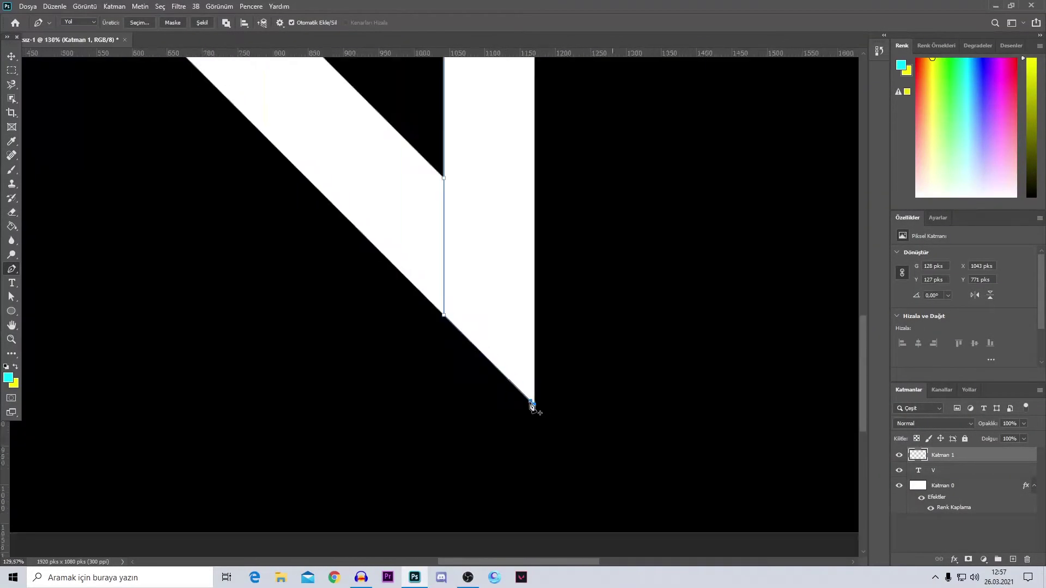
scroll(517, 298, "down", 1)
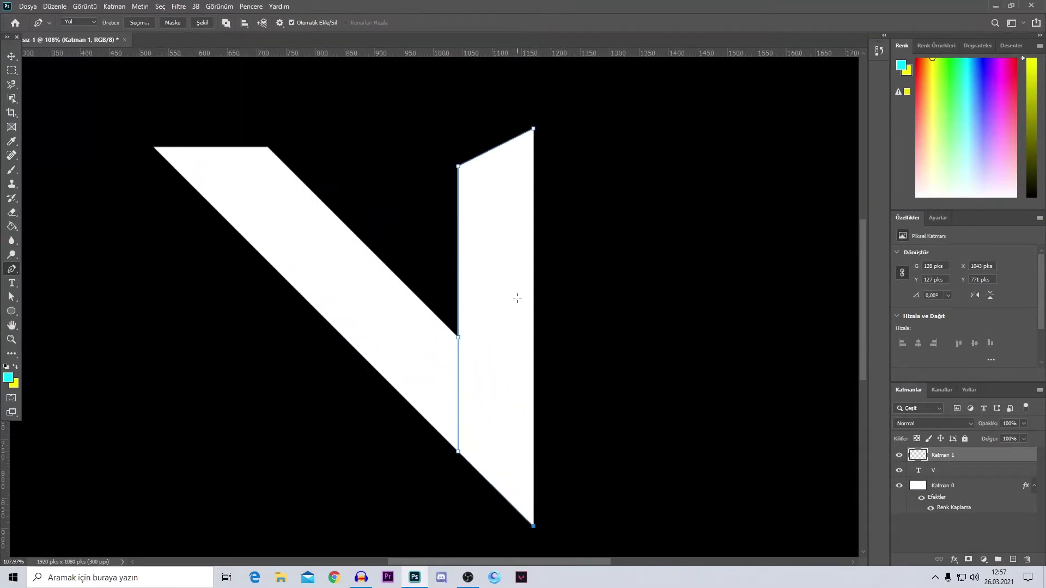
left_click(534, 130)
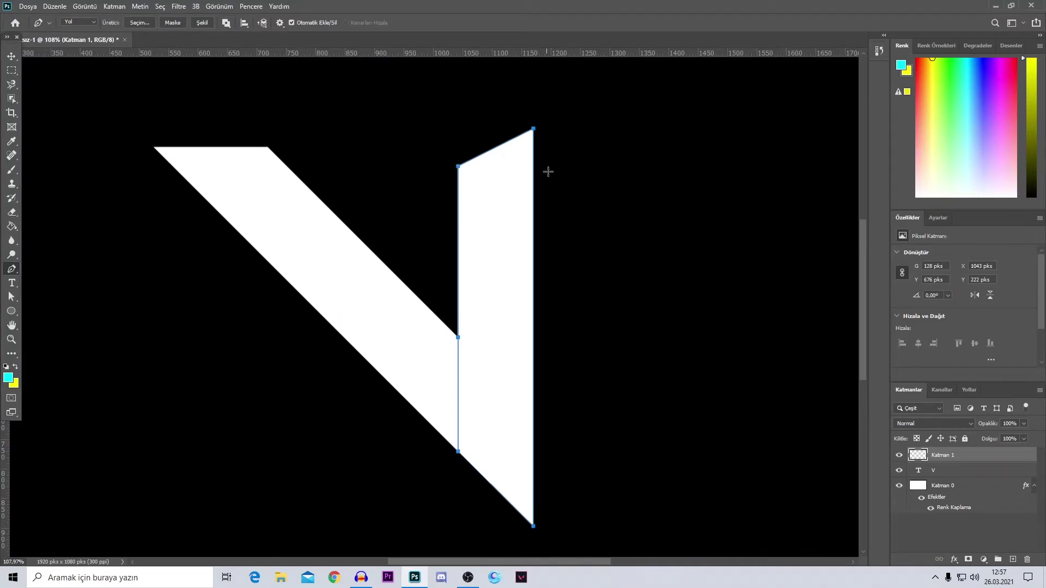
Turn the traced path into a selection and switch to the Rectangular Marquee tool
right_click(491, 318)
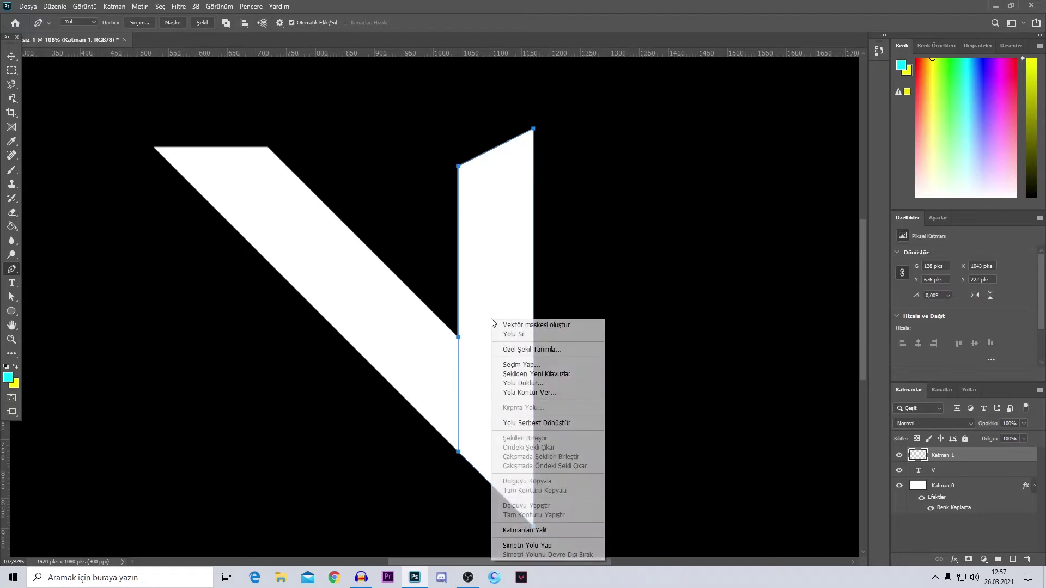
left_click(518, 365)
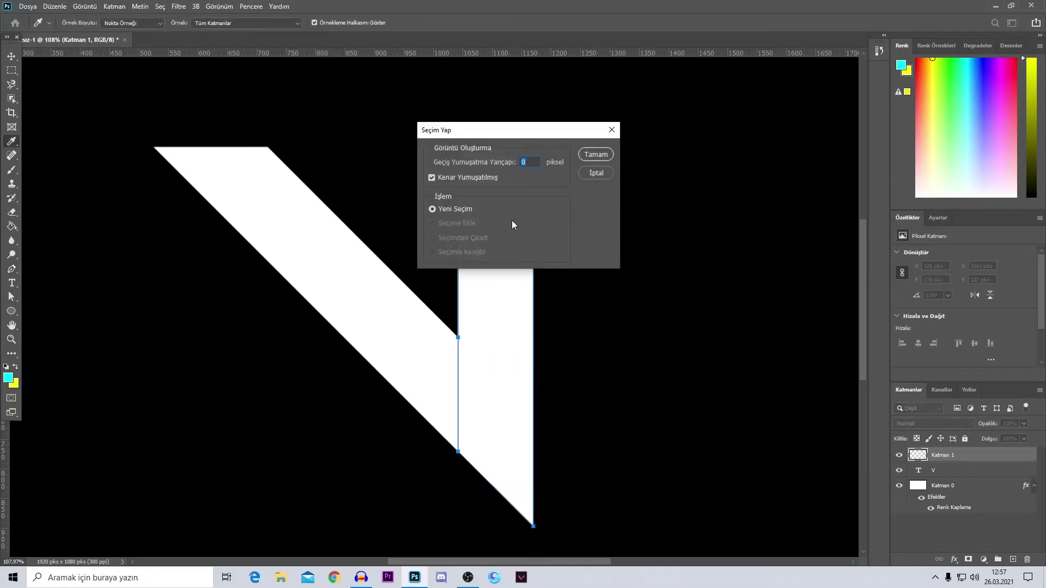
left_click(595, 154)
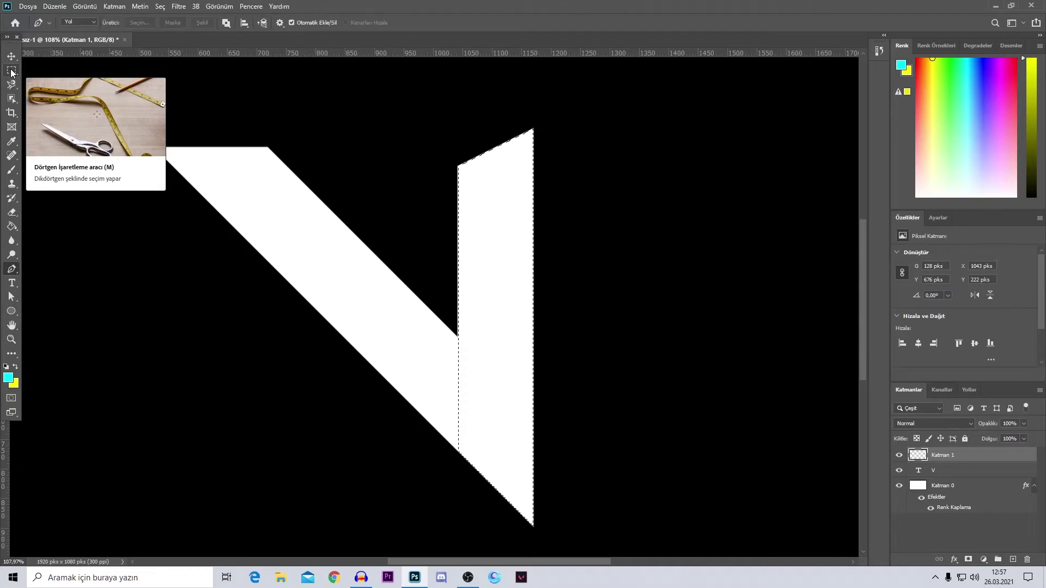
left_click(11, 71)
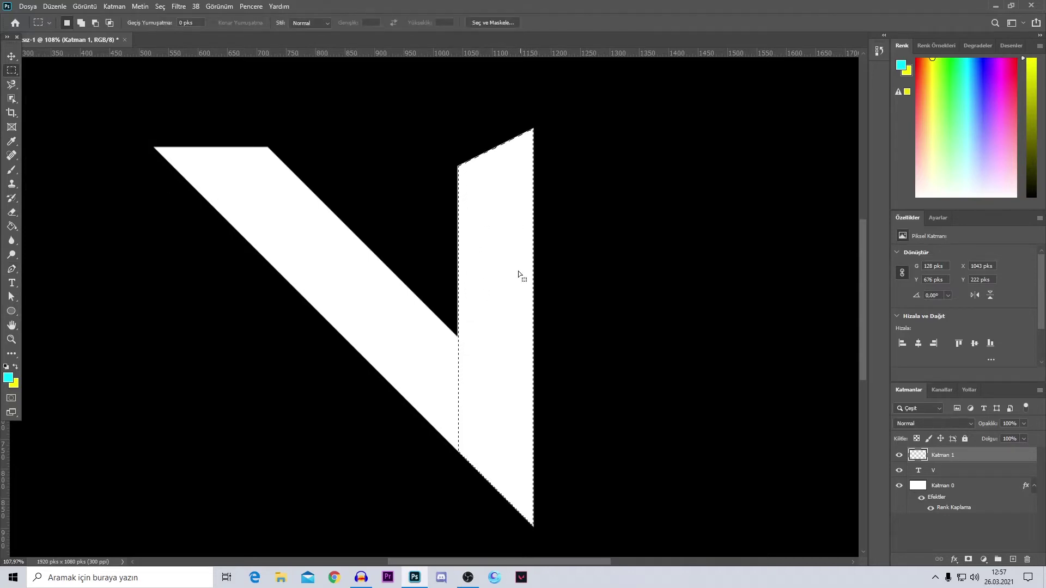
Stroke the selection with a 7 px cyan 00fcff outline placed Inside
right_click(490, 308)
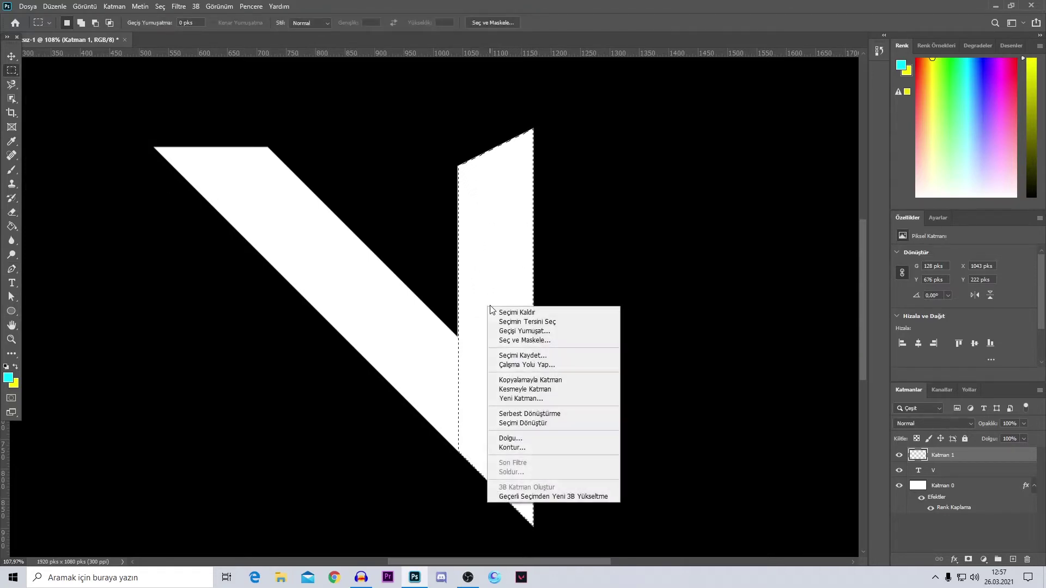
left_click(510, 447)
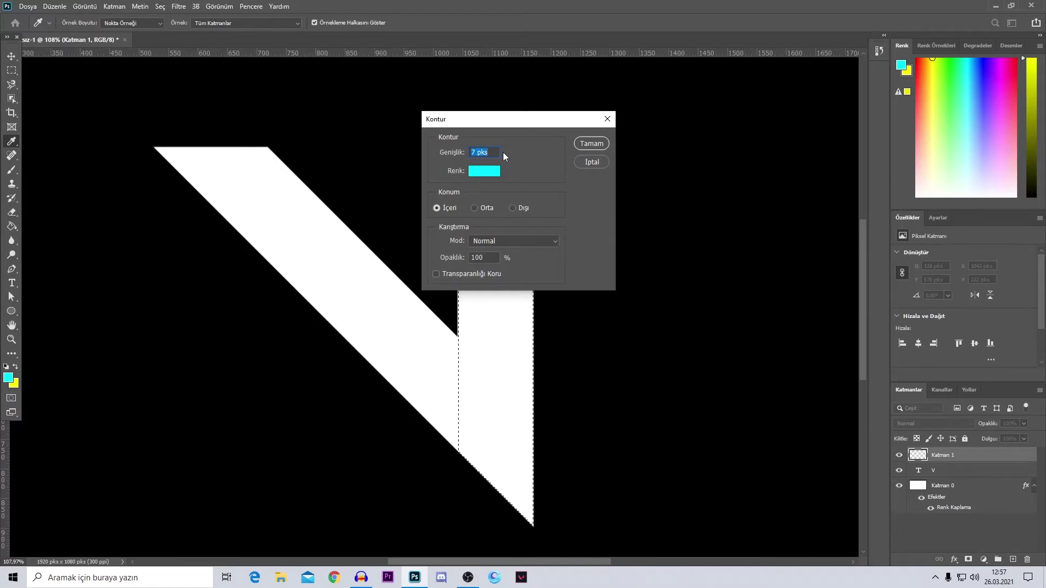
left_click(482, 173)
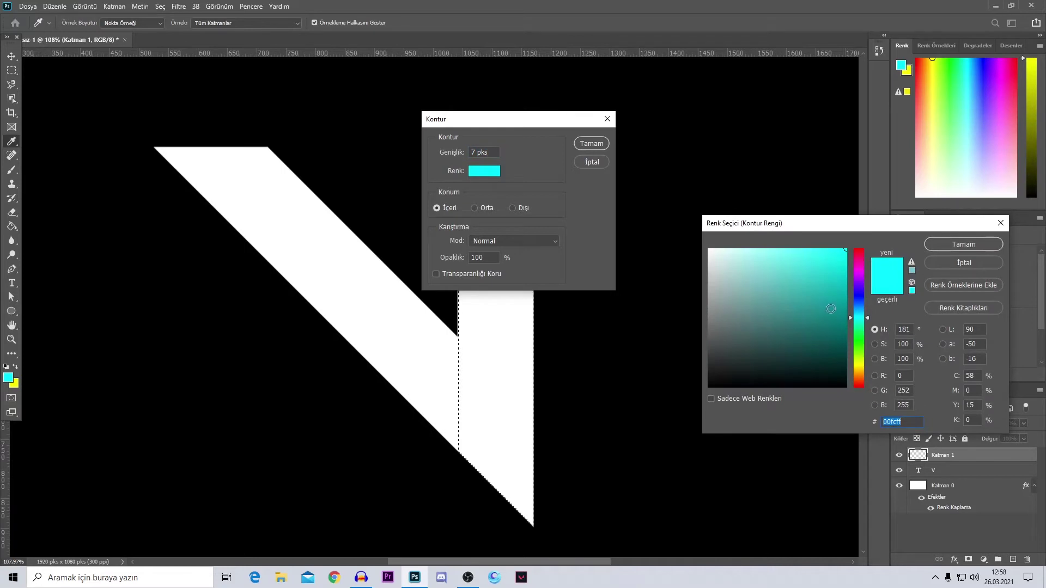
left_click_drag(843, 305, 860, 235)
left_click(963, 244)
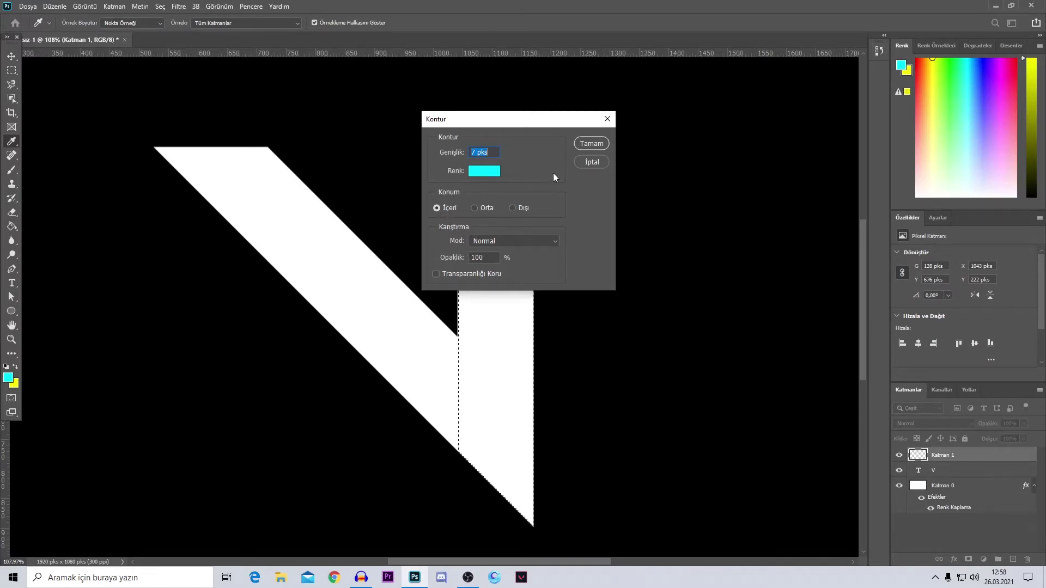
left_click(586, 145)
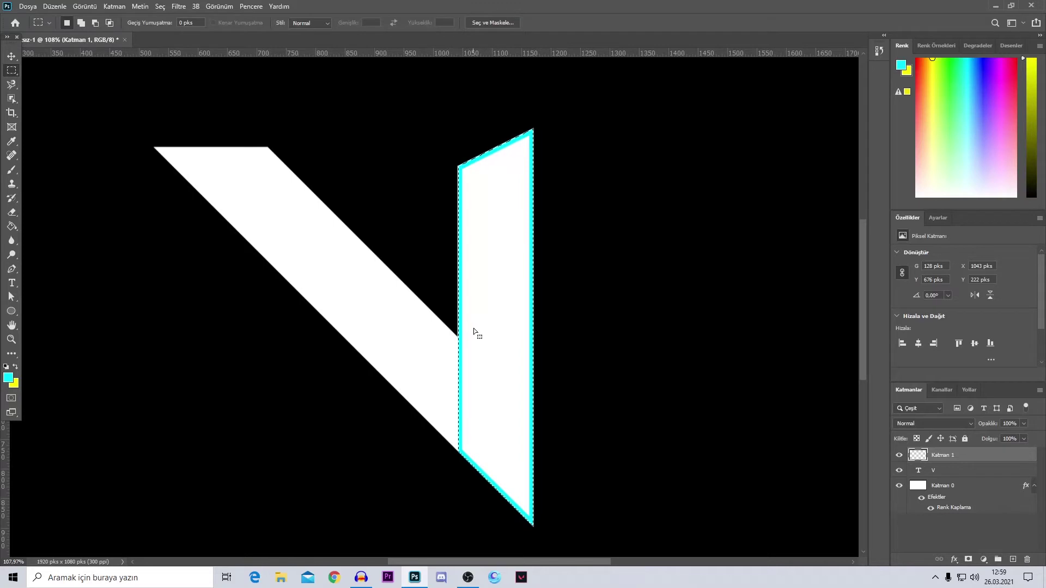
Hide the V text layer, deselect, and duplicate Katman 1 into Katman 1 kopya
left_click(898, 470)
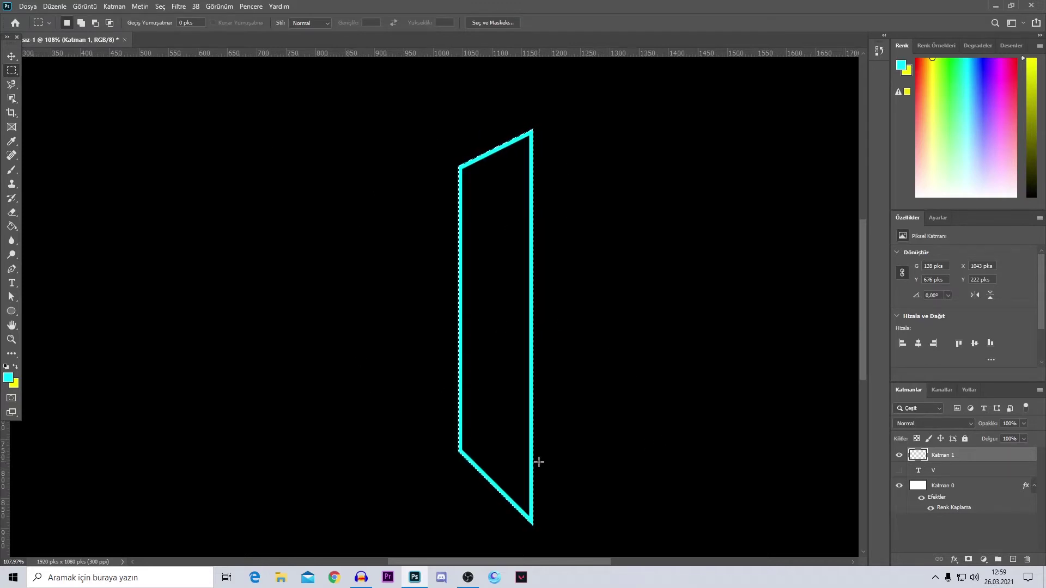
left_click(488, 327)
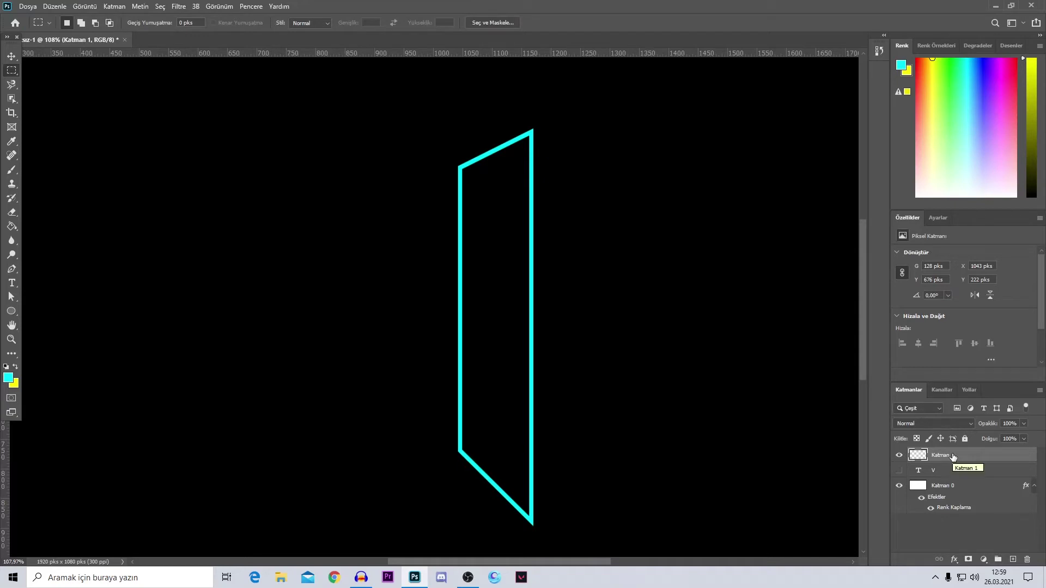
right_click(951, 455)
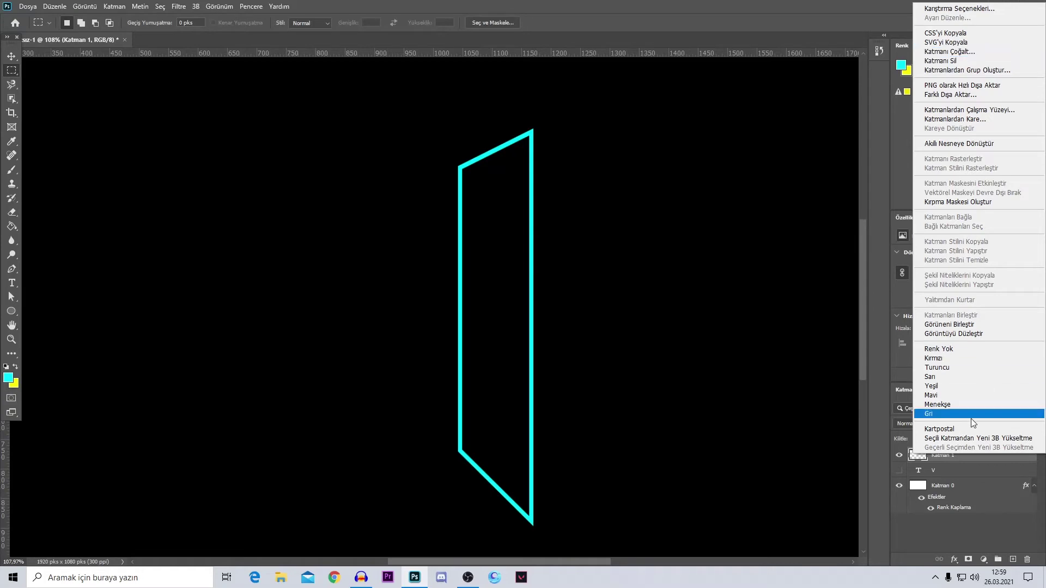
left_click(960, 455)
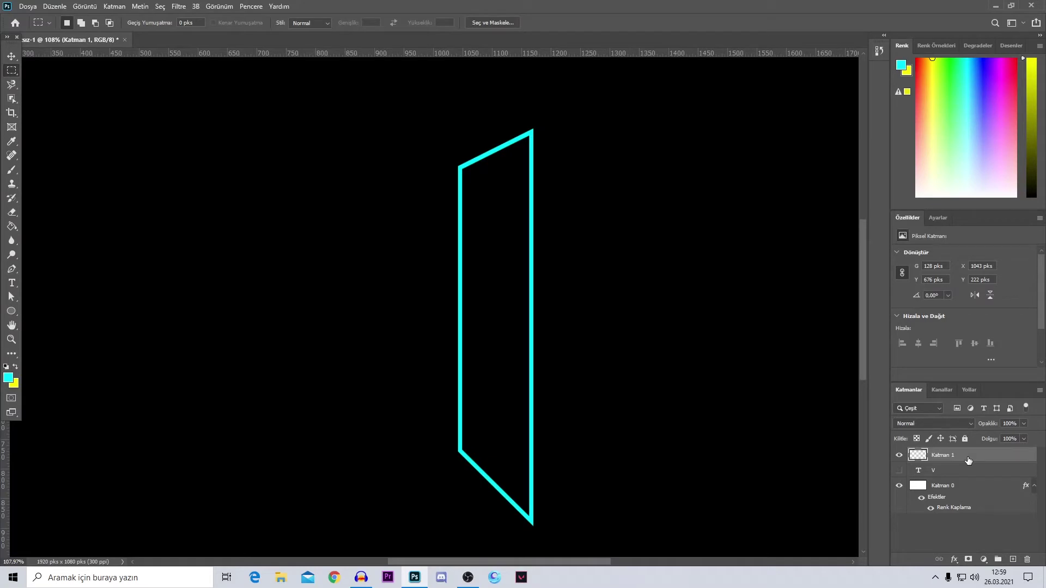
key("ctrl+j")
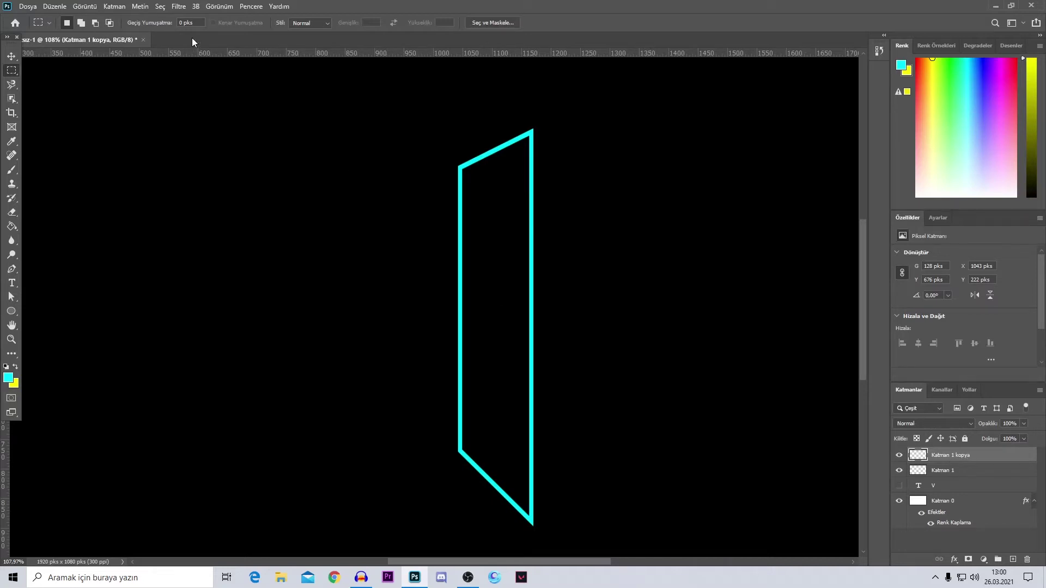
Apply a 10-pixel Gaussian blur to the Katman 1 kopya outline
left_click(180, 8)
mouse_move(213, 129)
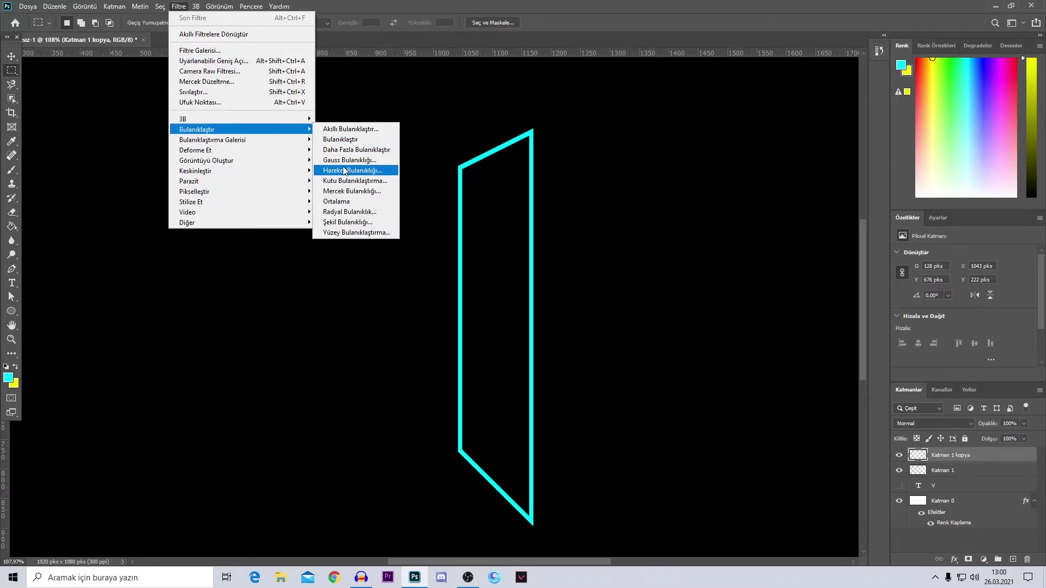
left_click(349, 160)
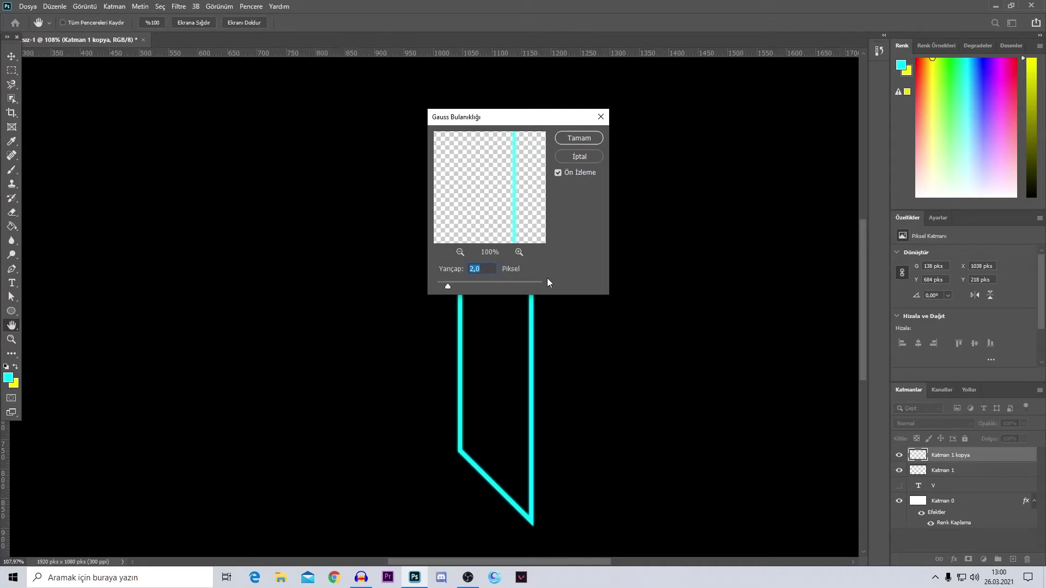
type("10")
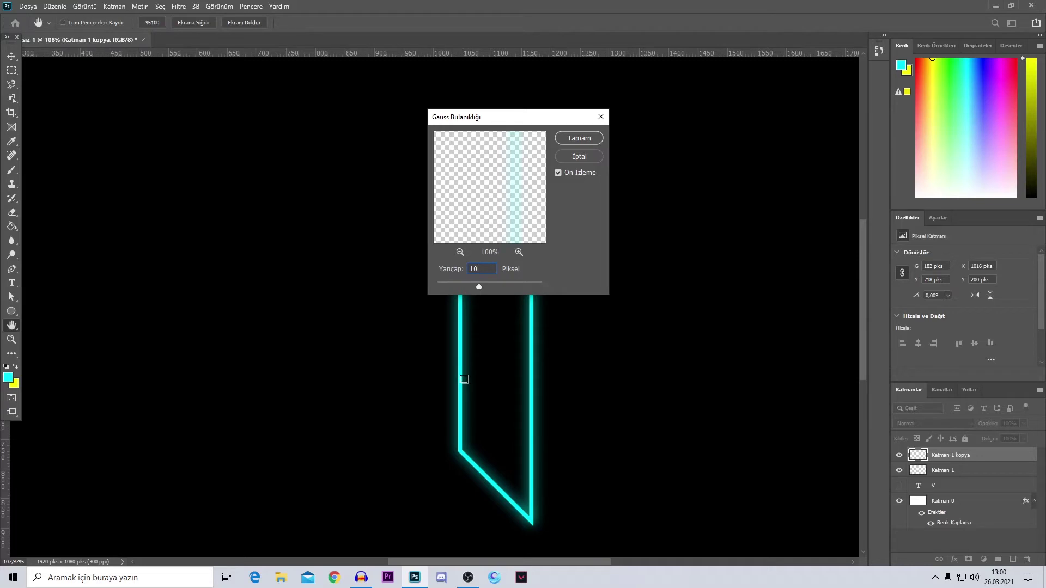
left_click(585, 139)
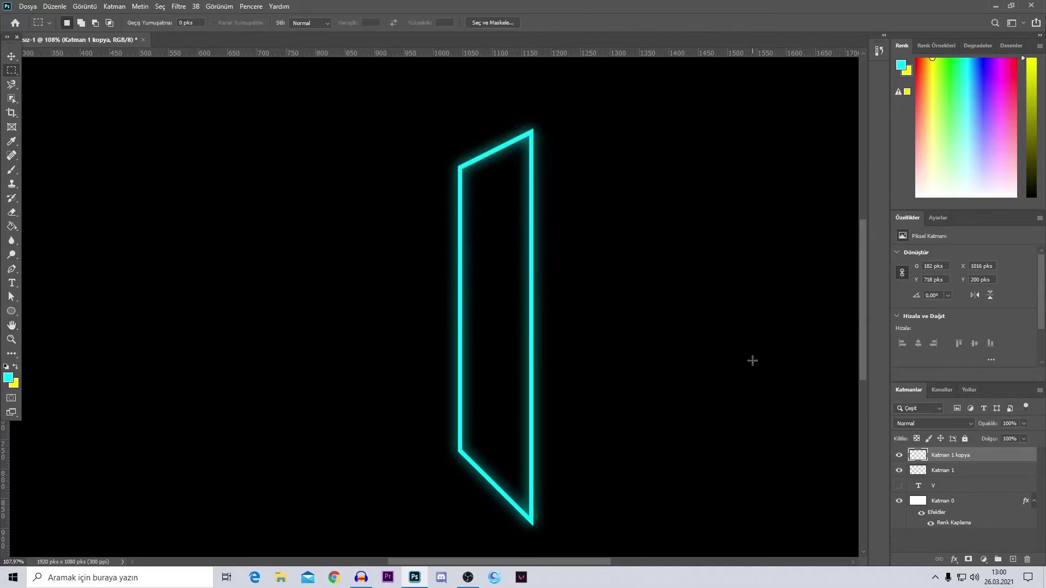
Toggle the blurred copy's visibility to compare the glow, then select Katman 1
left_click(899, 455)
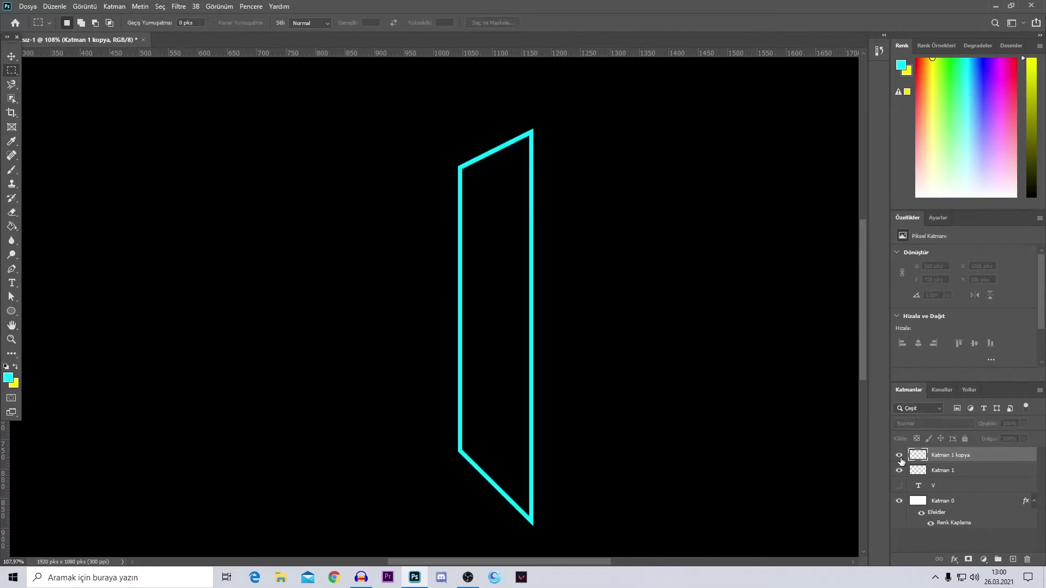
left_click(899, 455)
left_click(899, 455)
left_click(899, 455)
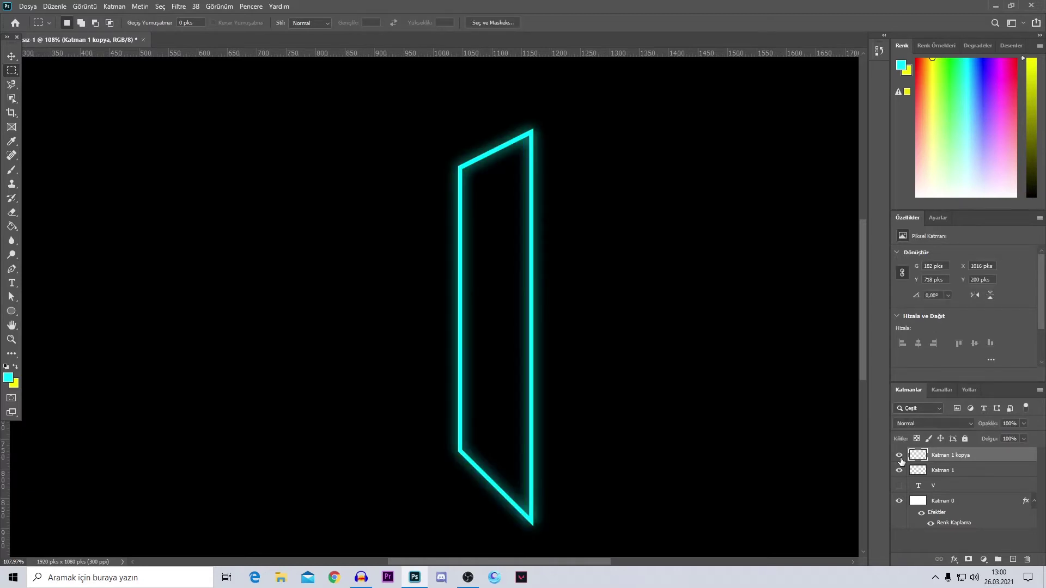
left_click(947, 472)
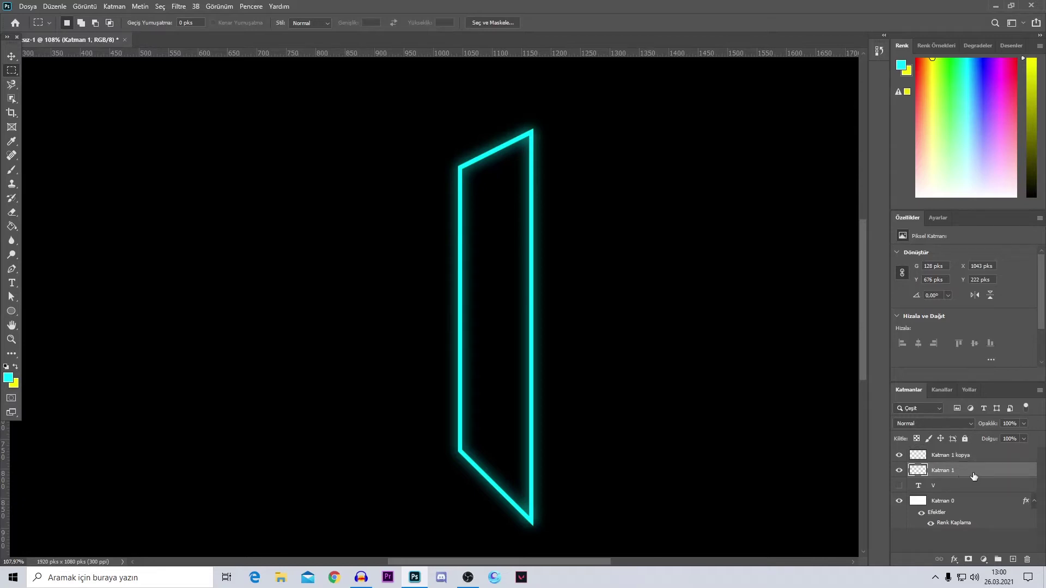
Duplicate Katman 1 and give the new Katman 1 kopya 2 a white (ffffff) colour overlay
key("ctrl+j")
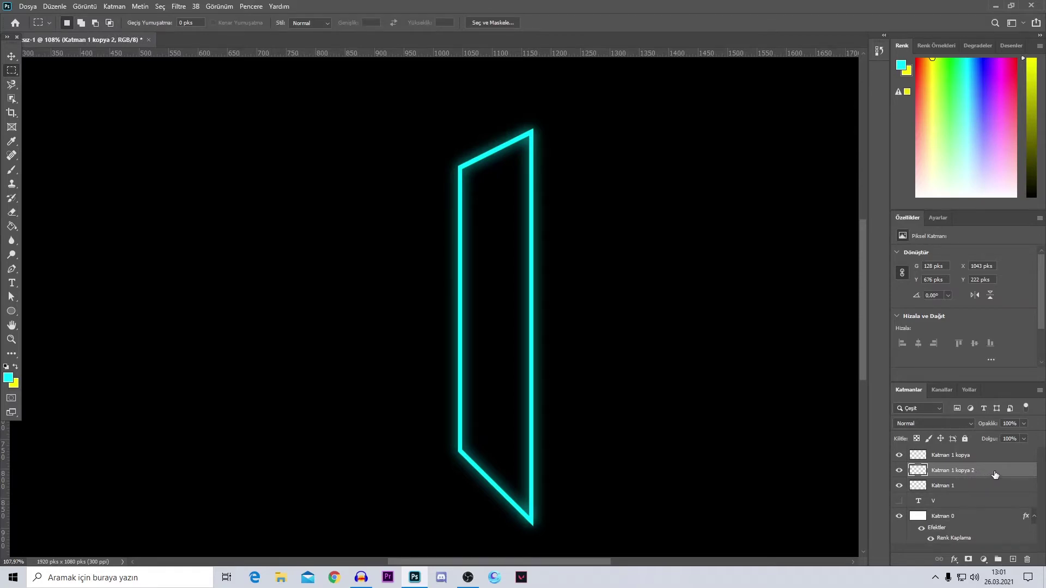
double_click(995, 474)
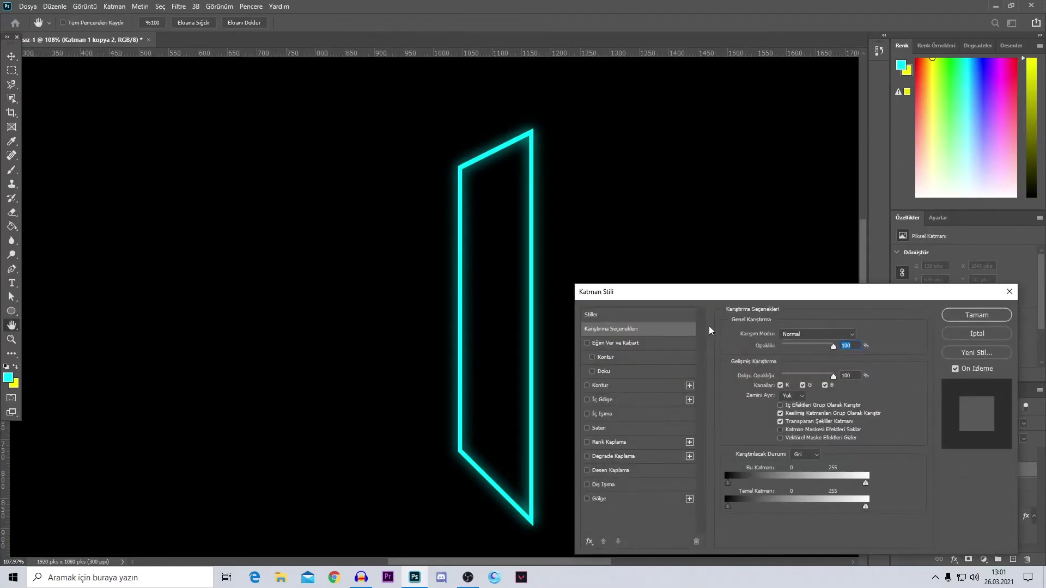
left_click_drag(602, 291, 581, 217)
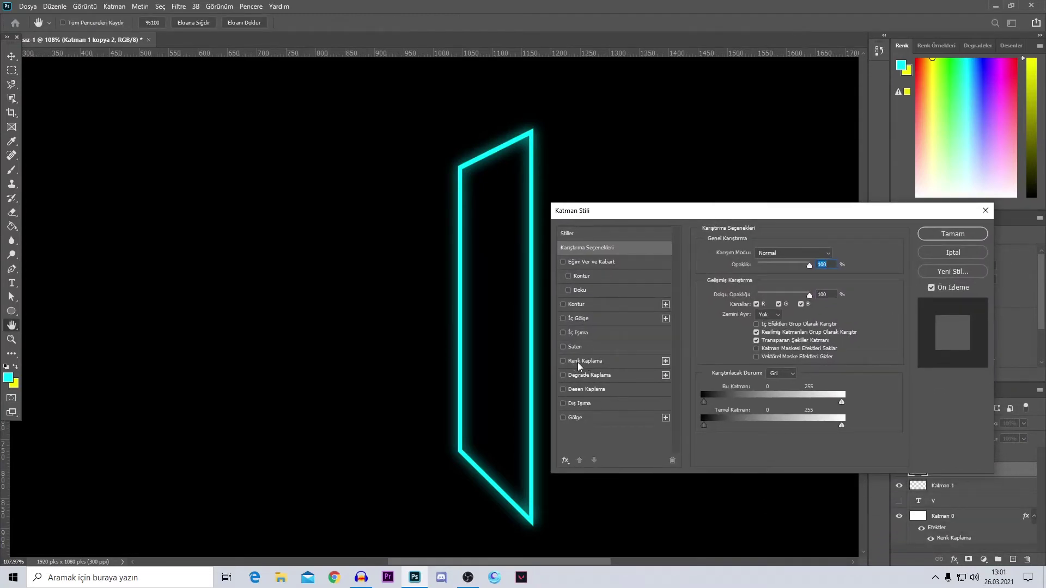
left_click(576, 363)
left_click(834, 255)
left_click_drag(789, 298, 693, 239)
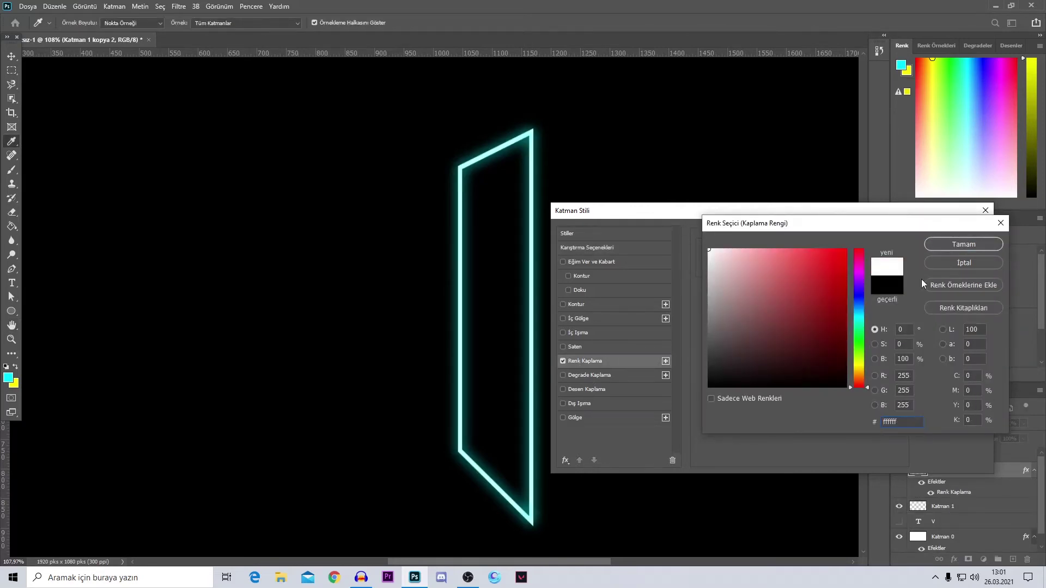
left_click(961, 245)
key("Return")
key("m")
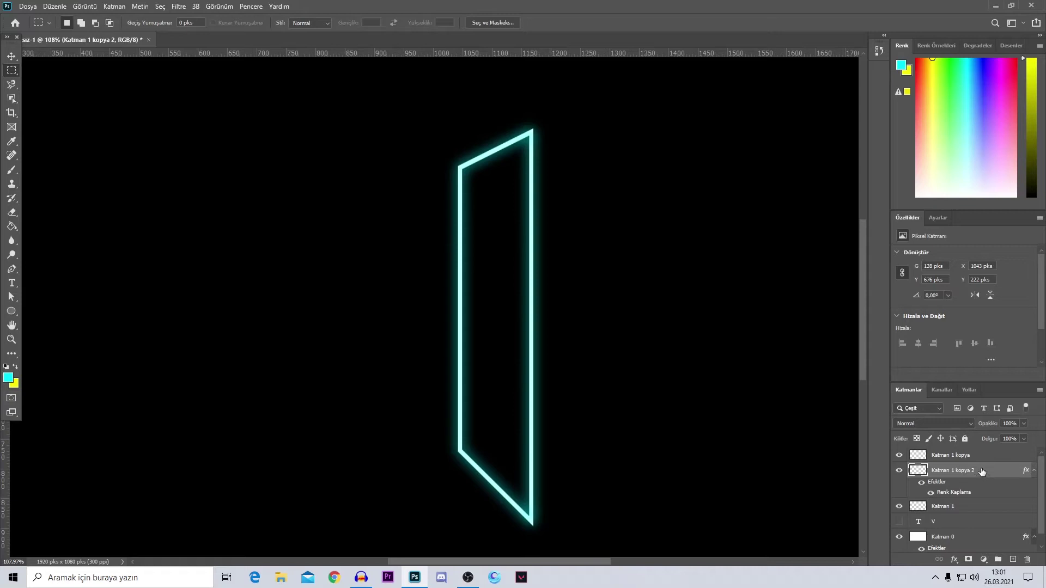
Rasterize Katman 1 kopya 2's layer style and move it above Katman 1 kopya
right_click(982, 472)
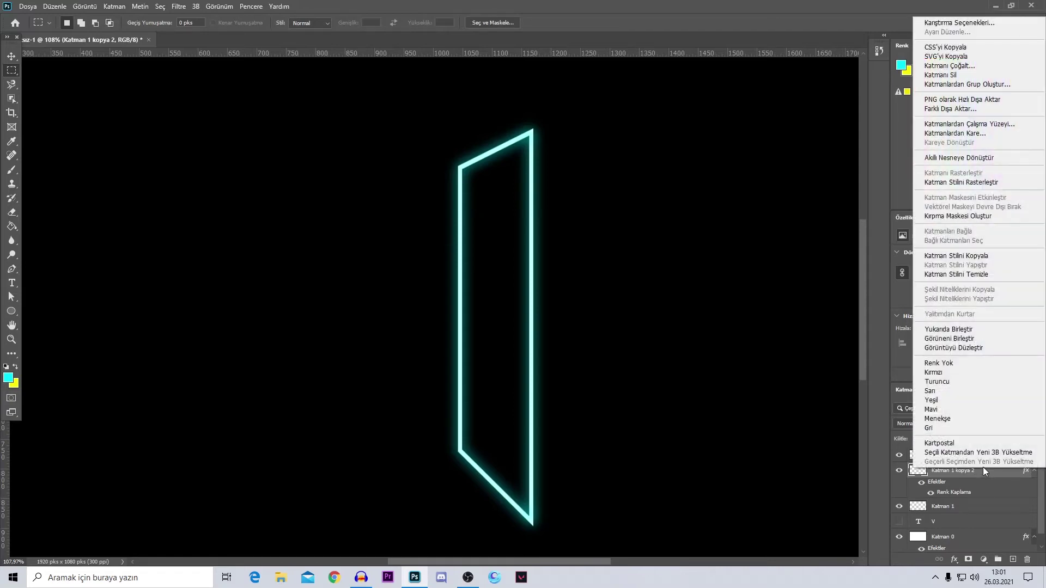
left_click(982, 183)
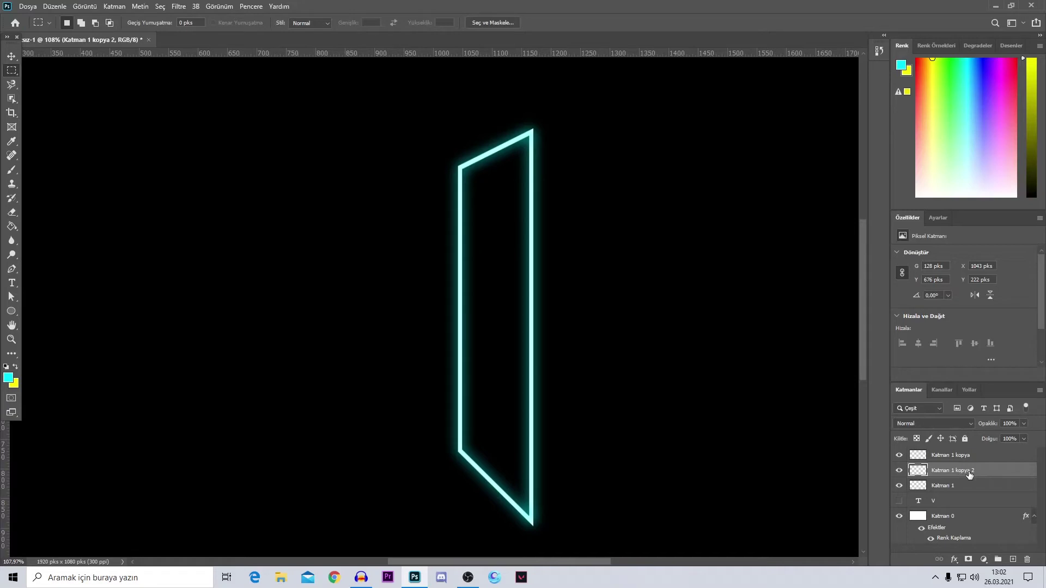
left_click_drag(969, 474, 956, 453)
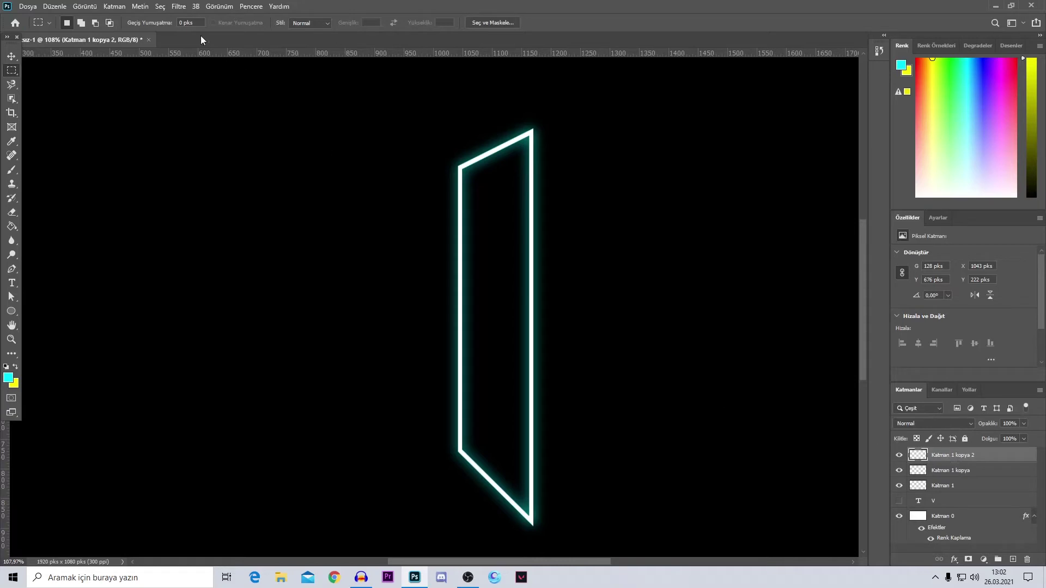
Apply a 2-pixel Gaussian blur to Katman 1 kopya 2
left_click(179, 7)
mouse_move(212, 129)
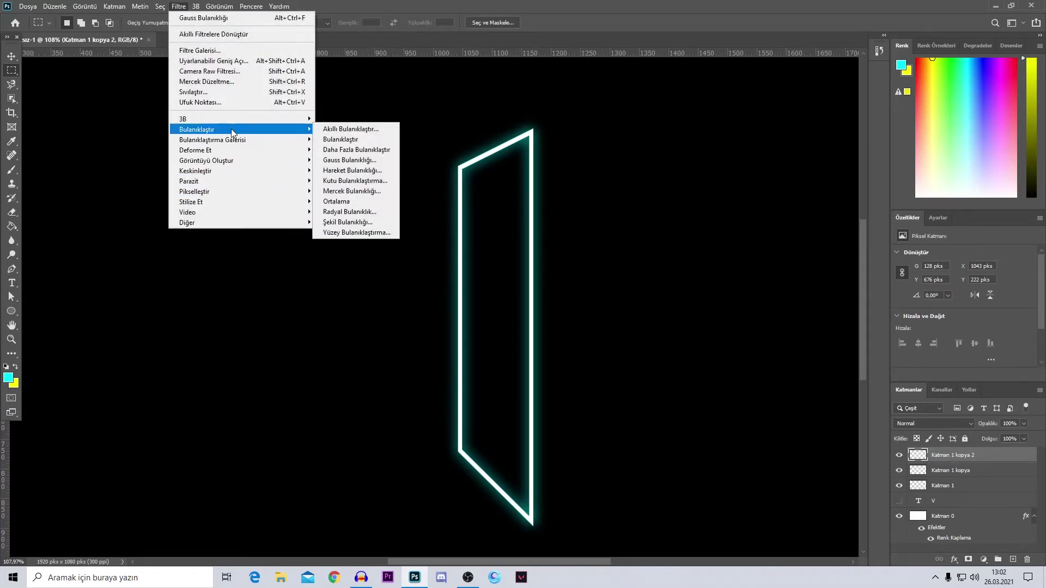
left_click(349, 160)
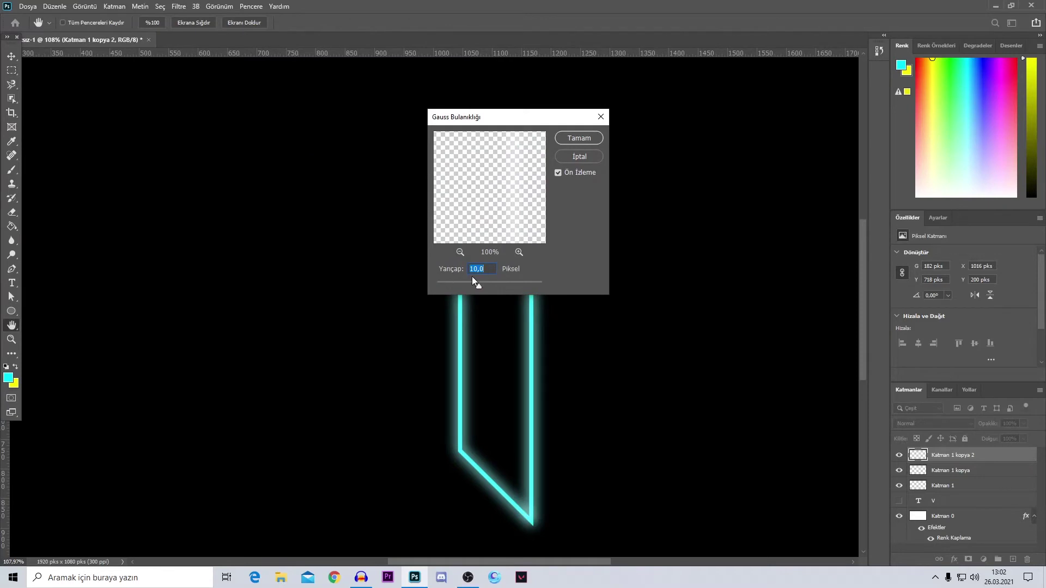
type("2")
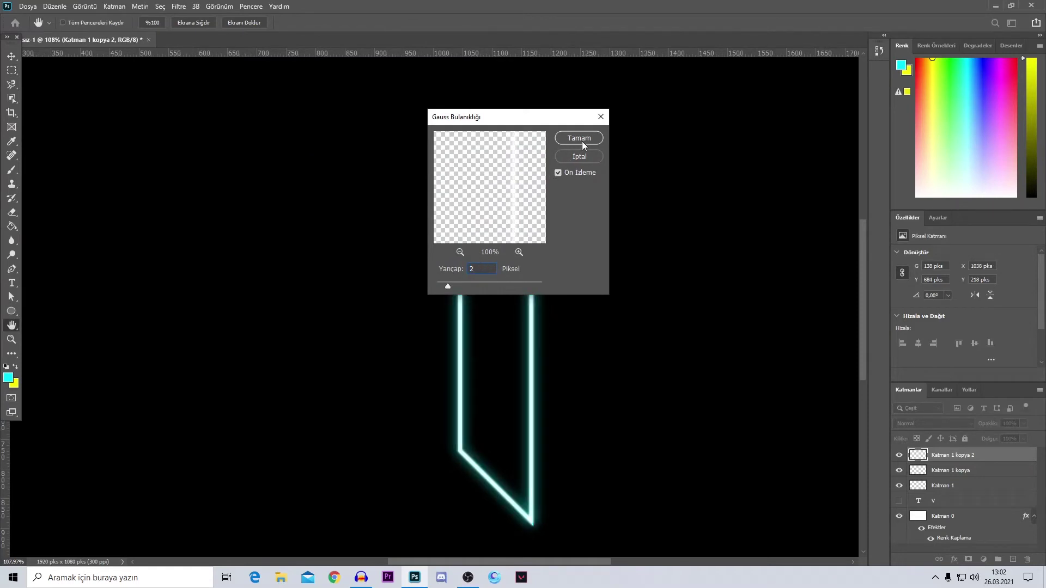
left_click(581, 139)
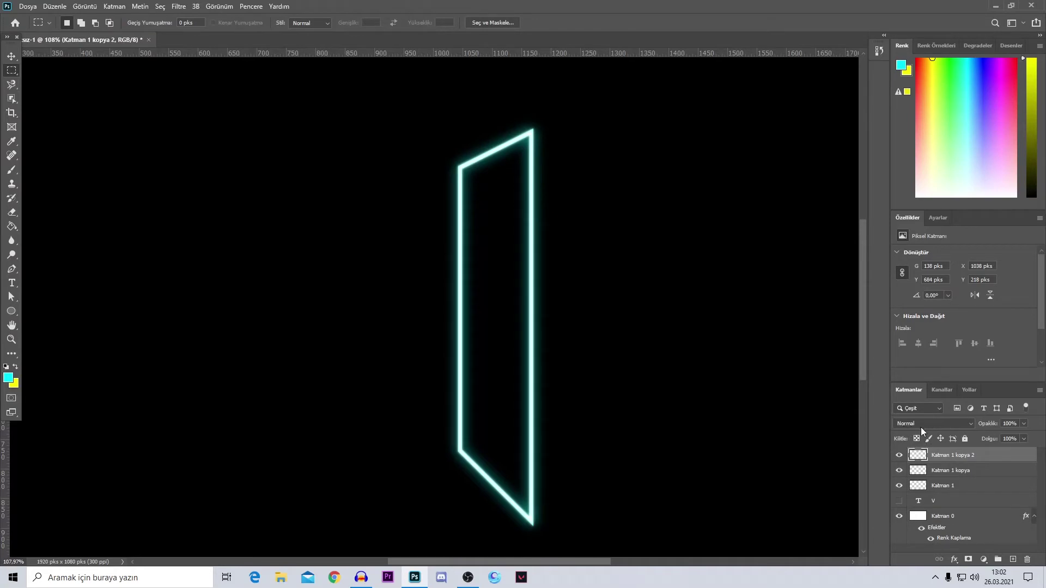
Set Katman 1 kopya 2 to Kaplama (Overlay) blend mode at 65% opacity
left_click(969, 427)
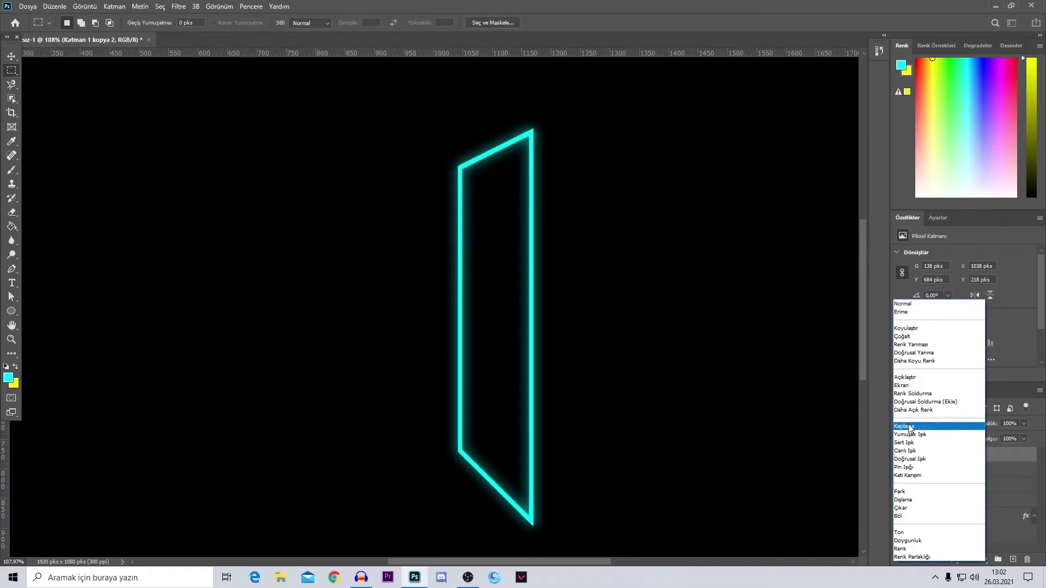
left_click(908, 428)
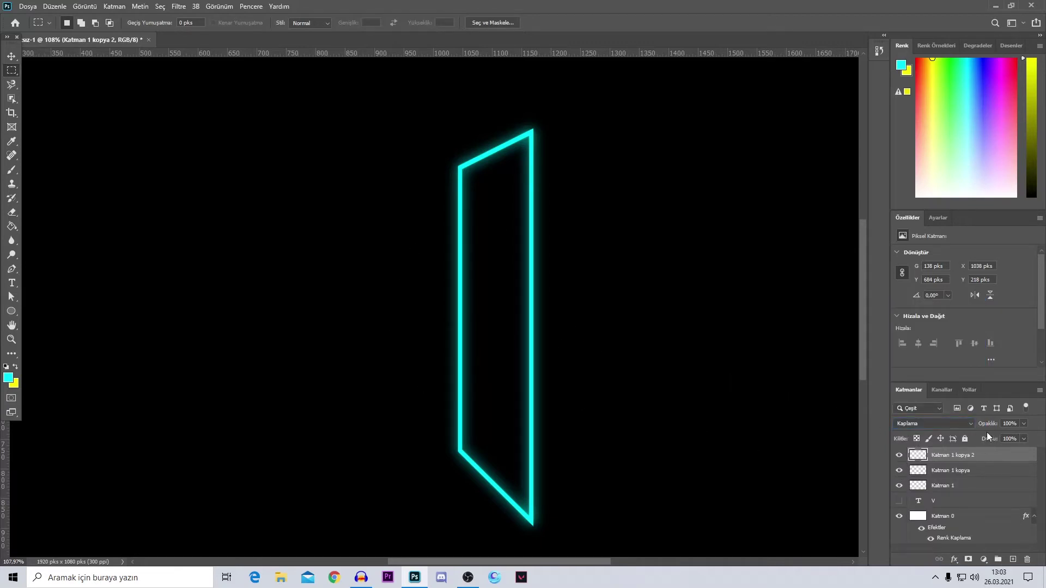
left_click(1024, 424)
left_click(1021, 427)
Check the V text layer's visibility, then select all three outline layers together
left_click(935, 502)
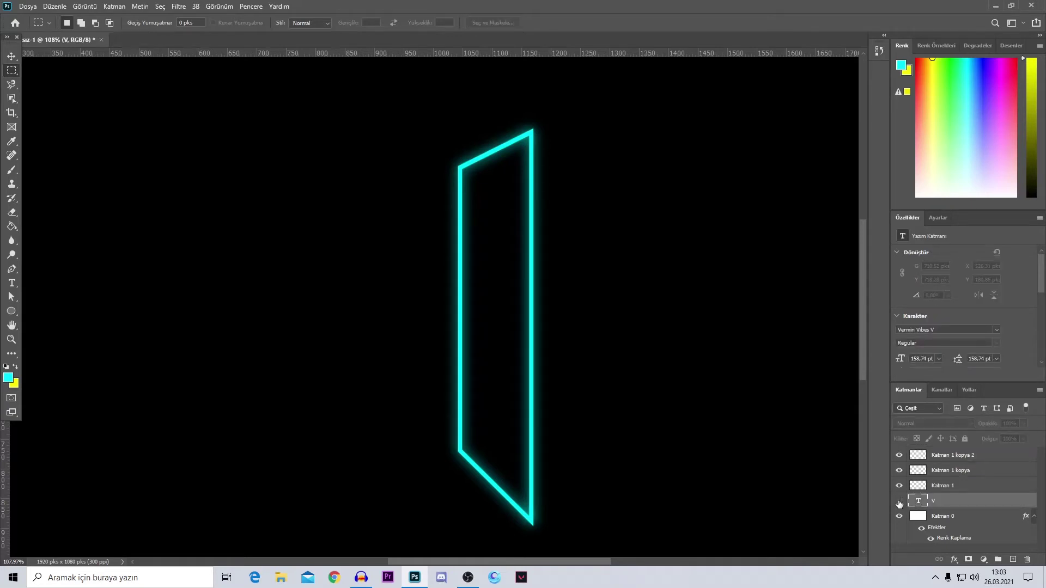
left_click(899, 501)
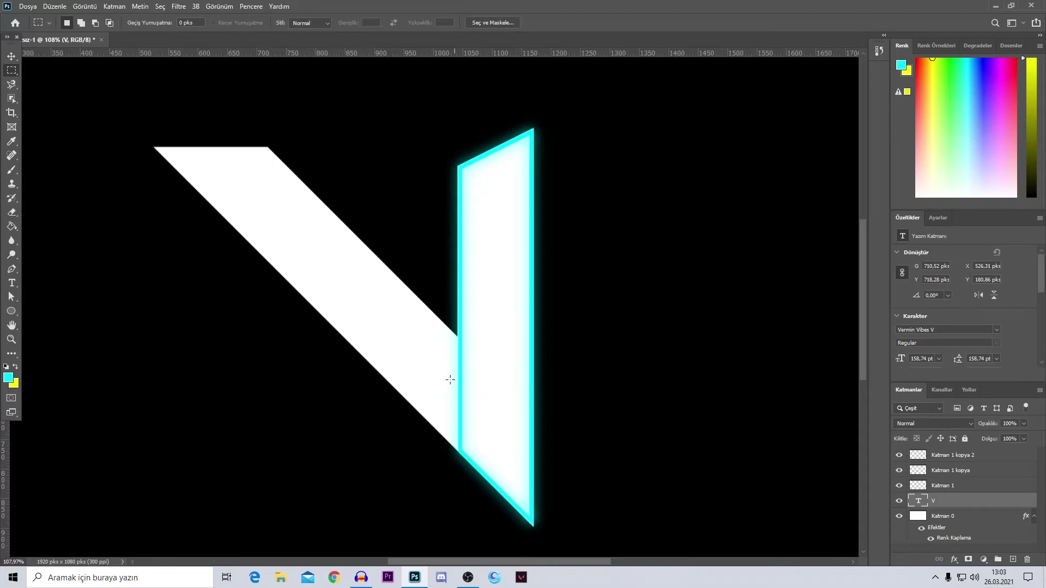
left_click(899, 501)
left_click(951, 455)
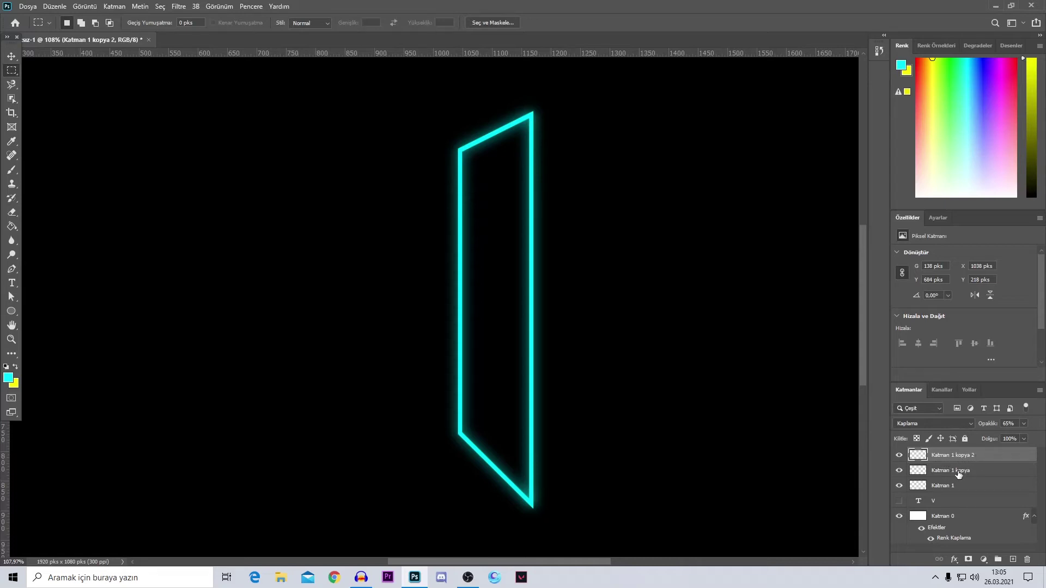
left_click(953, 471, "ctrl")
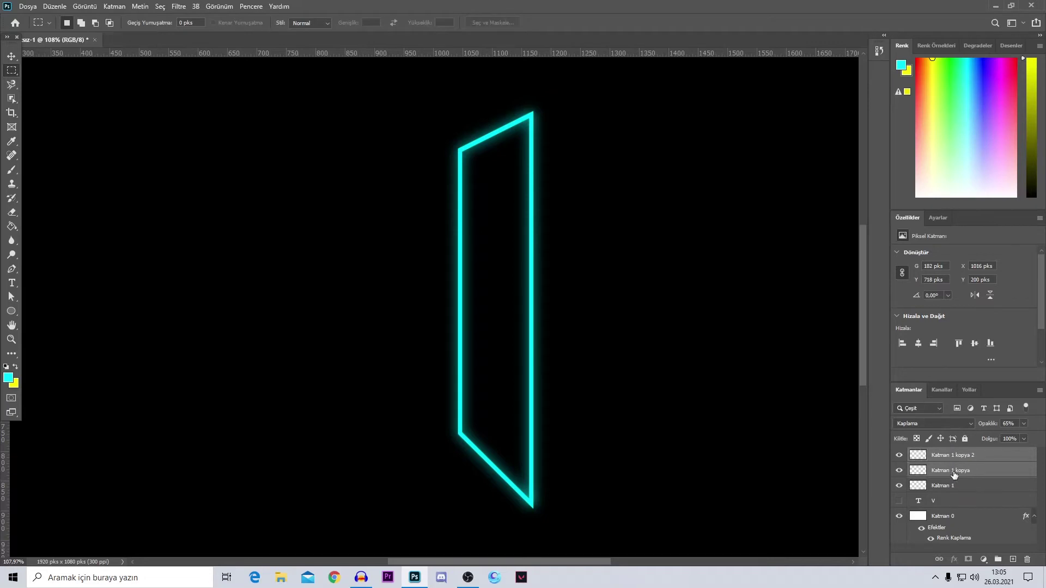
left_click(946, 488, "ctrl")
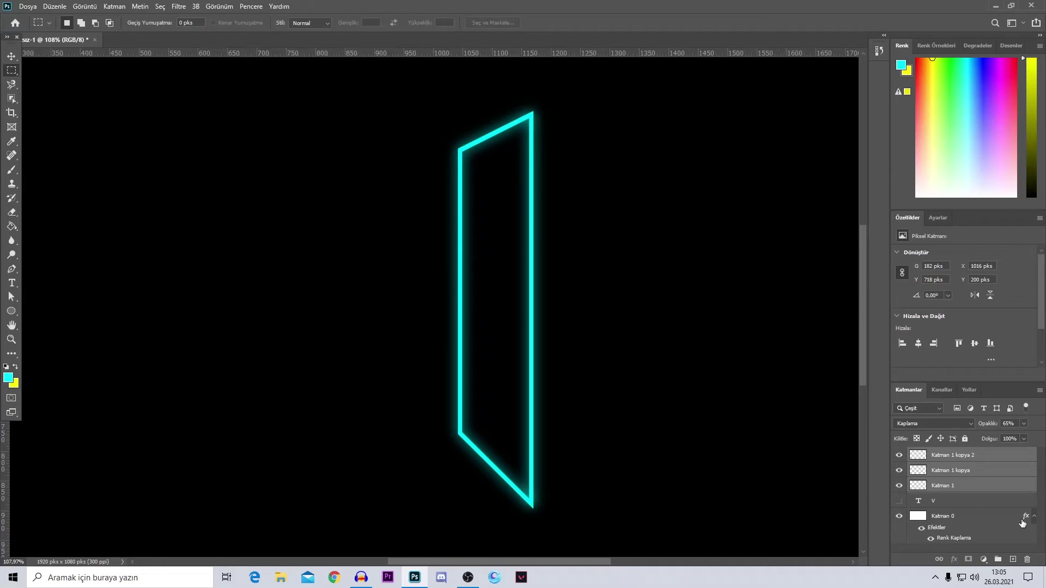
Group the three outline layers into Grup 1, show the white V, and add empty layer Katman 2
key("ctrl+g")
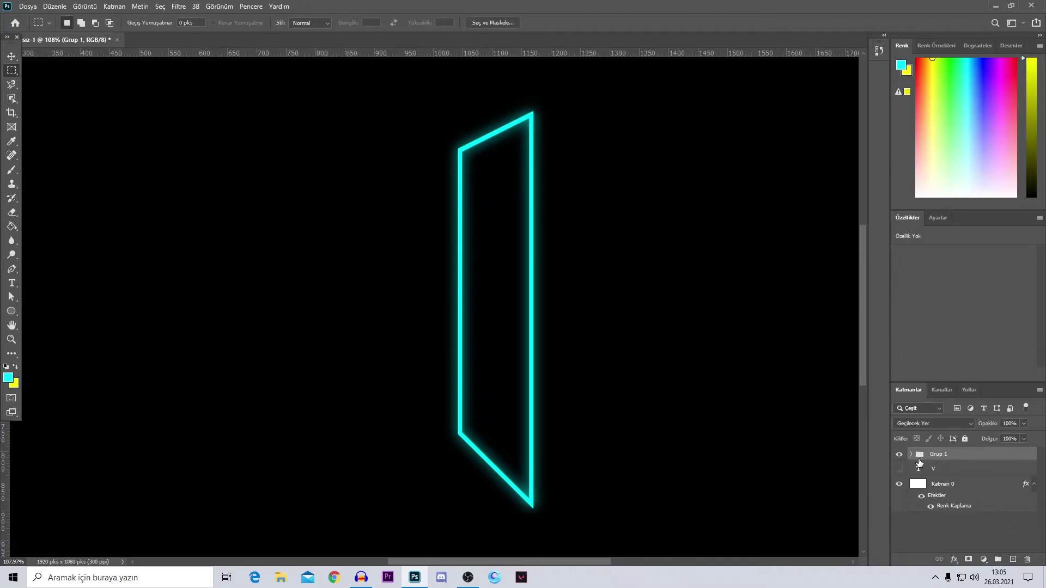
left_click(911, 454)
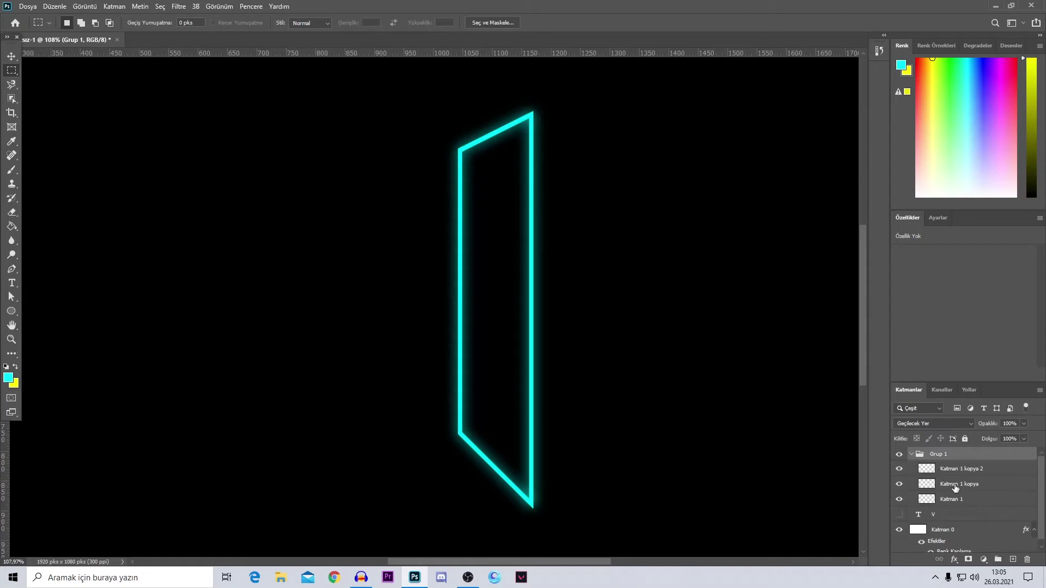
left_click(910, 453)
left_click(934, 468)
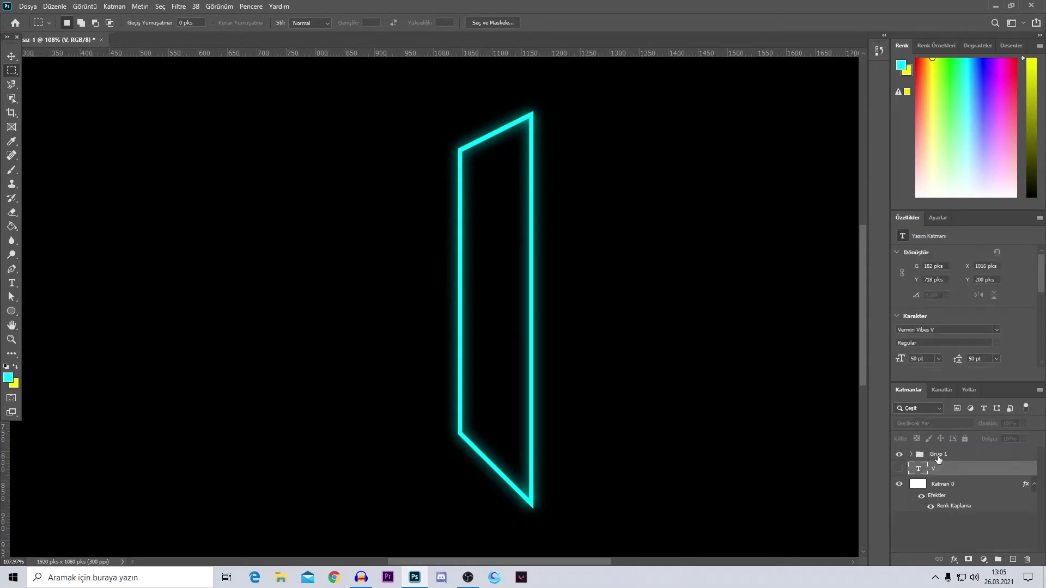
left_click(941, 471)
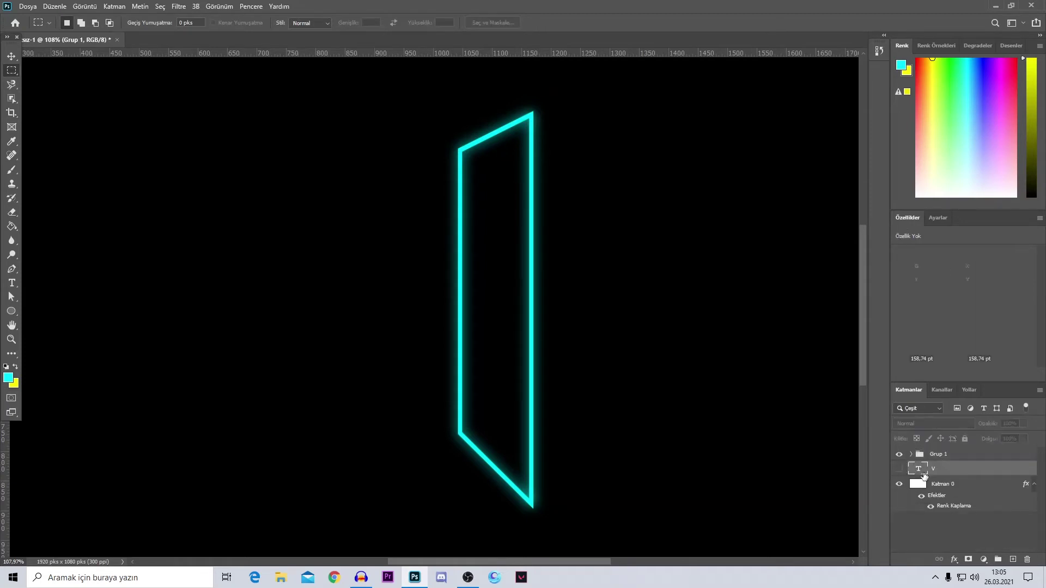
left_click(898, 468)
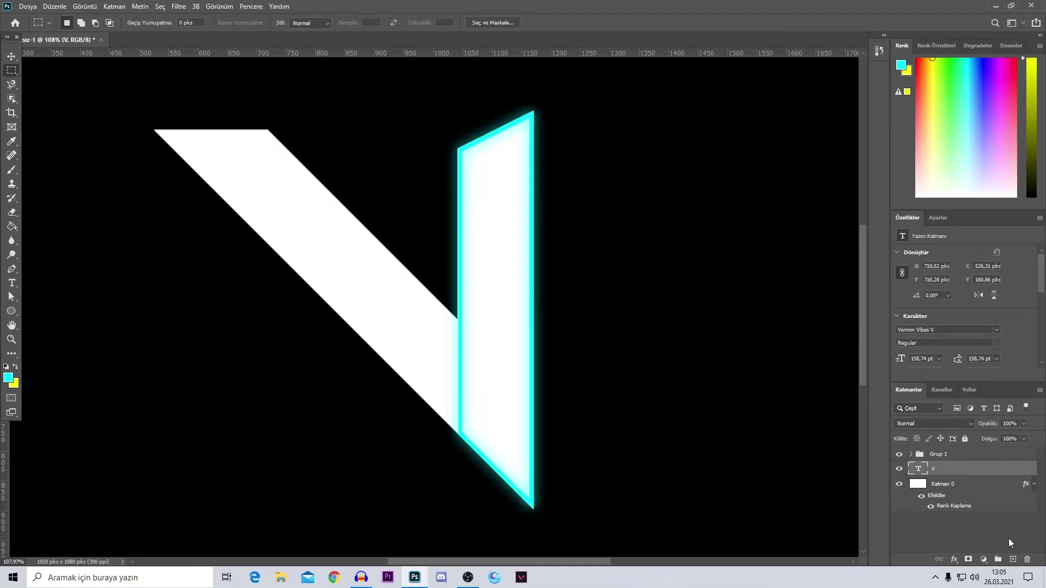
left_click(1012, 561)
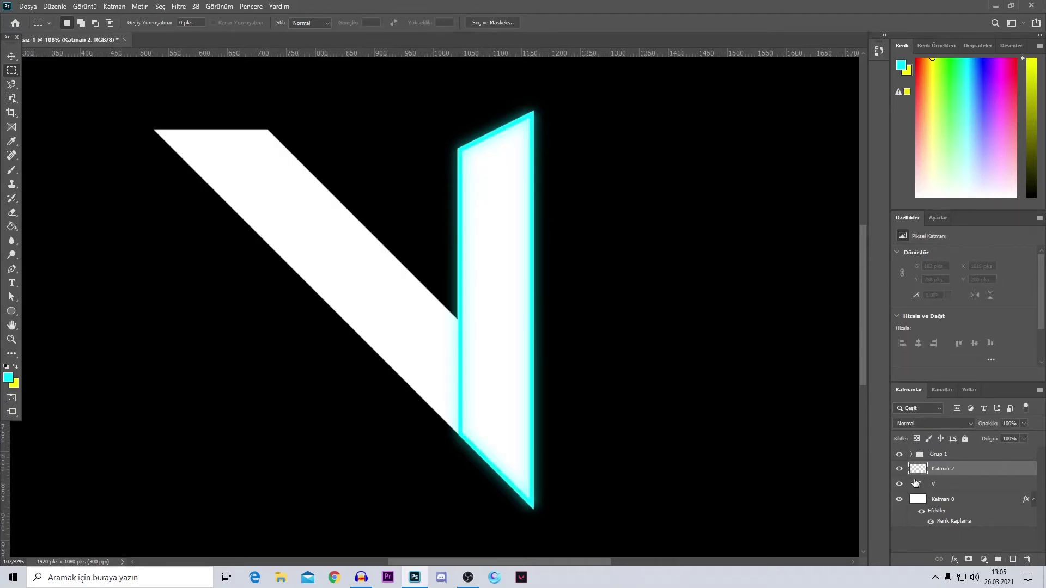
Trace a closed Pen path through the four corners of the V's left diagonal arm
key("p")
scroll(476, 271, "up", 2, "alt")
scroll(454, 333, "up", 3, "alt")
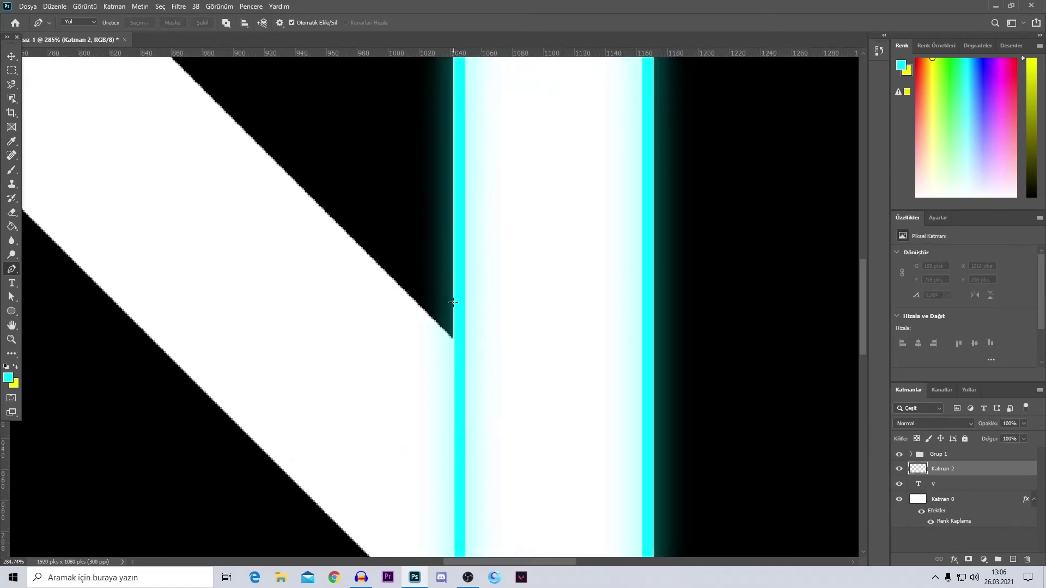
scroll(458, 338, "up", 3, "alt")
scroll(462, 343, "up", 1, "alt")
scroll(465, 348, "up", 1, "alt")
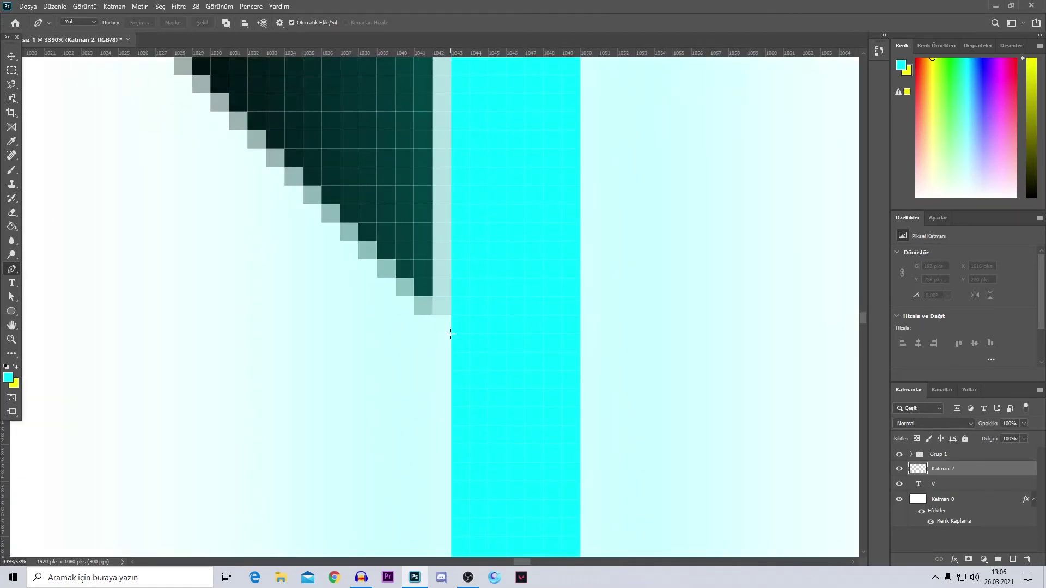
left_click(450, 333)
scroll(451, 339, "down", 3, "alt")
scroll(310, 404, "down", 4, "alt")
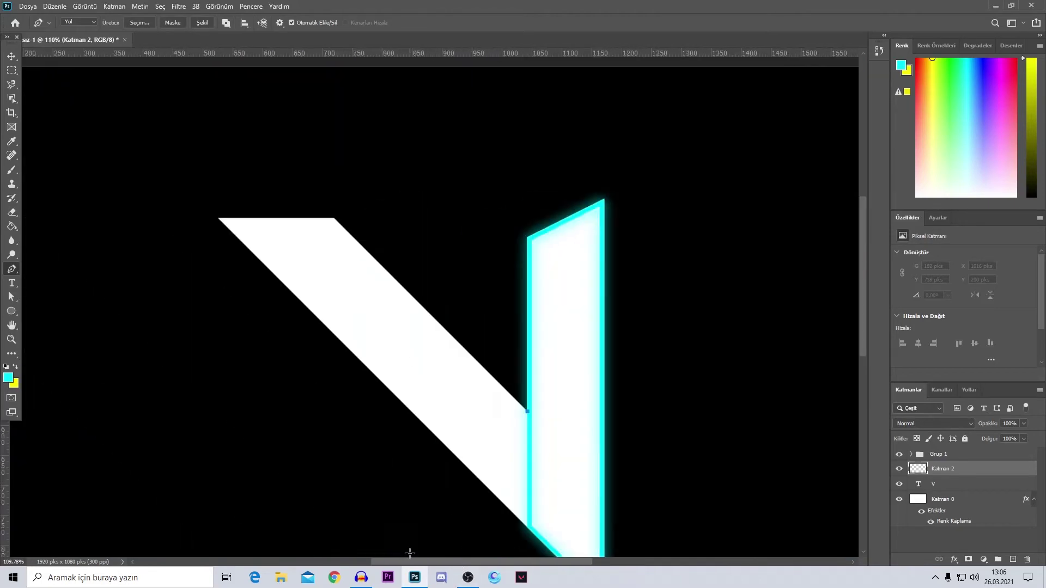
scroll(409, 556, "up", 5, "alt")
scroll(324, 201, "up", 2, "alt")
left_click(492, 325)
scroll(545, 430, "down", 5, "alt")
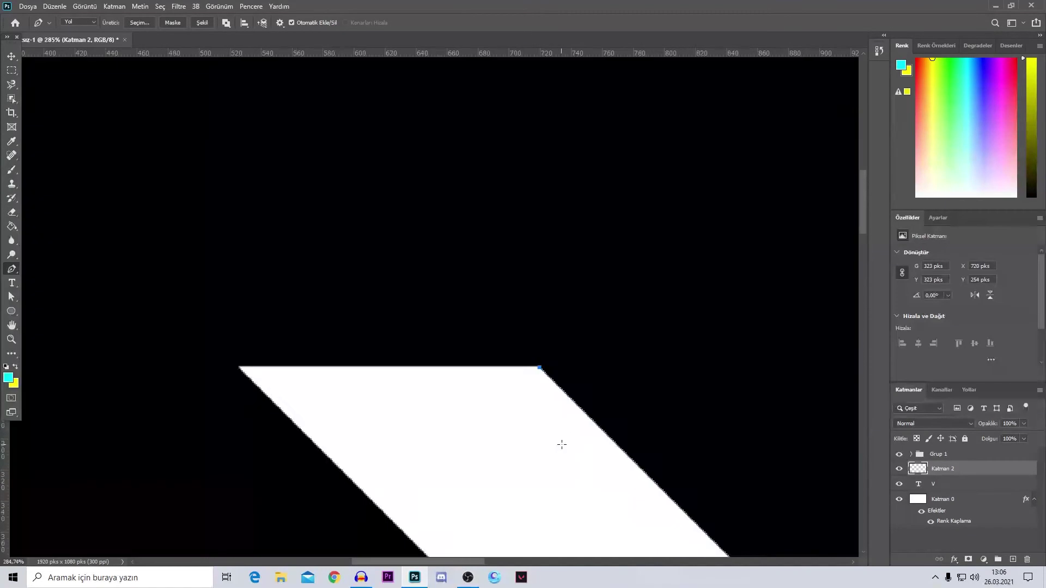
scroll(381, 261, "up", 1, "alt")
scroll(374, 252, "up", 5, "alt")
left_click(422, 284)
scroll(565, 355, "down", 3, "alt")
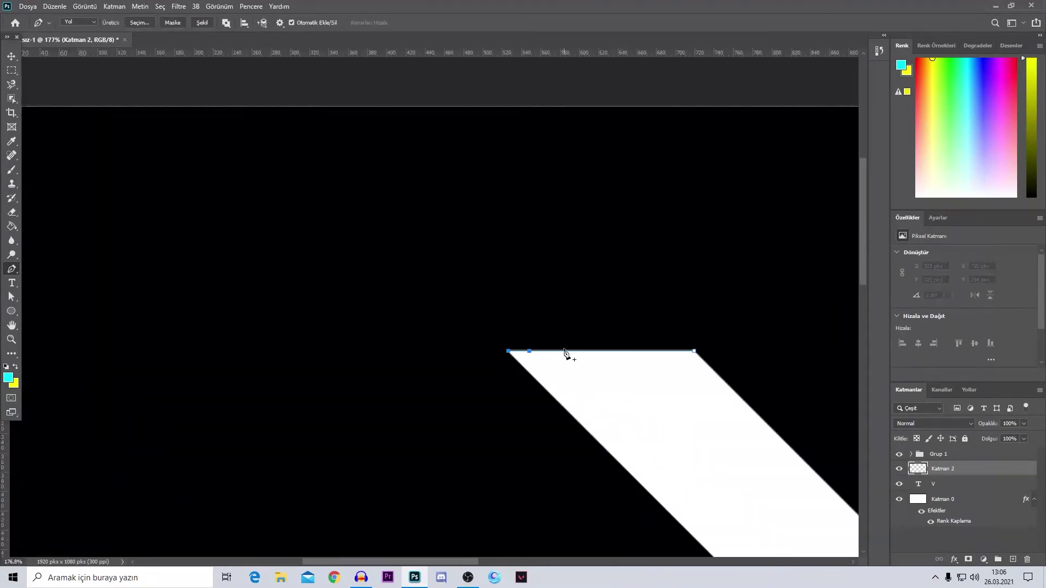
scroll(806, 467, "down", 2, "alt")
scroll(727, 465, "up", 3, "alt")
scroll(728, 466, "up", 5, "alt")
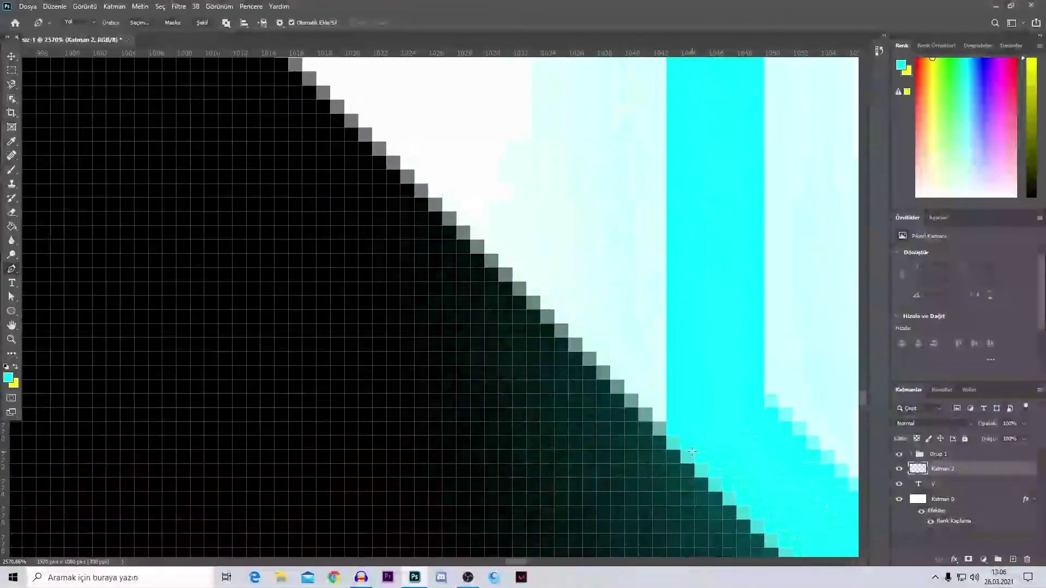
left_click(669, 429)
scroll(669, 429, "down", 5, "alt")
scroll(732, 287, "up", 1, "alt")
scroll(732, 287, "down", 2, "alt")
scroll(719, 283, "down", 1, "alt")
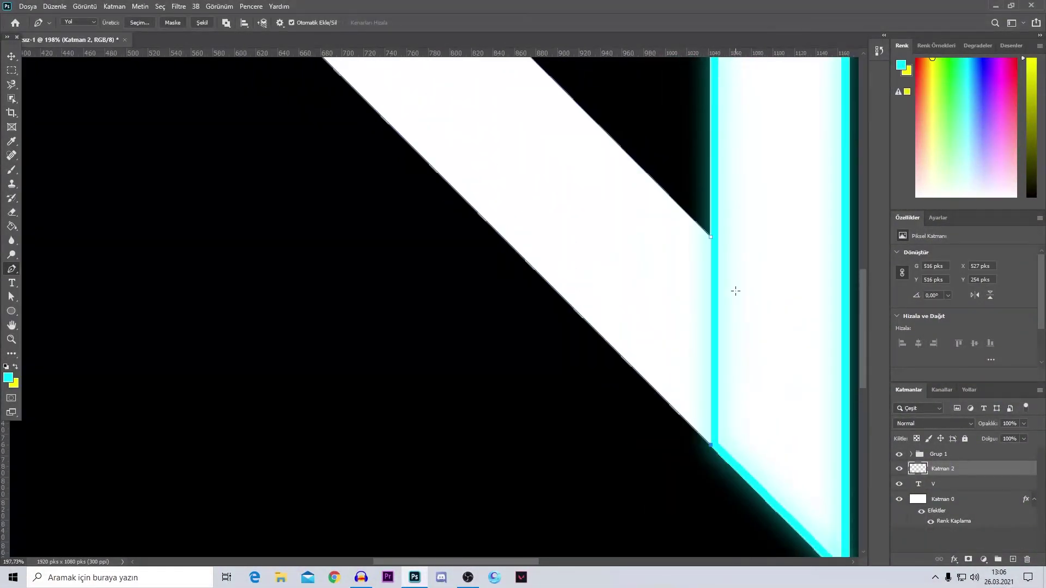
scroll(708, 279, "down", 1, "alt")
key("ctrl+0")
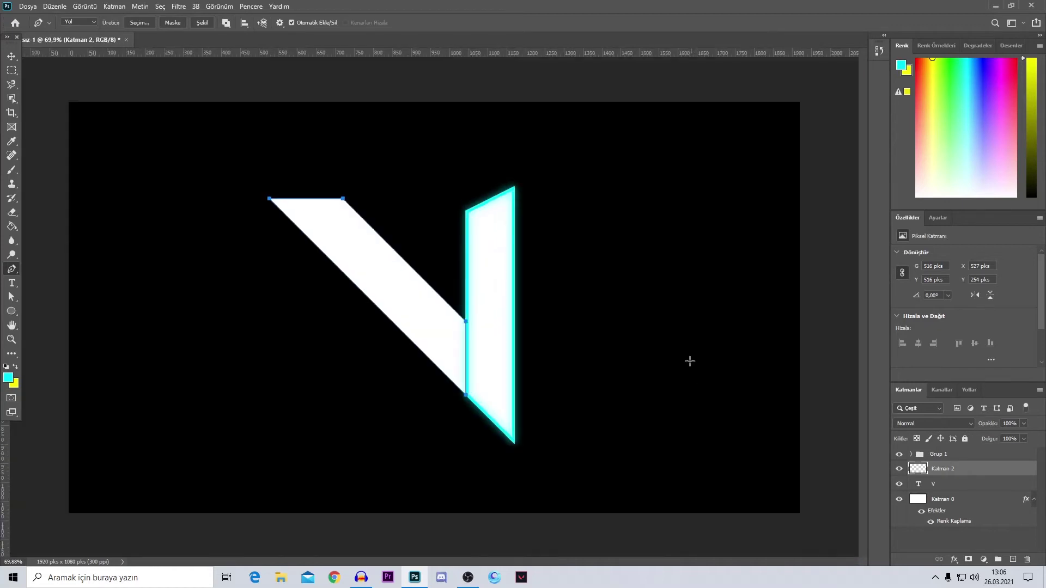
scroll(378, 273, "up", 2, "alt")
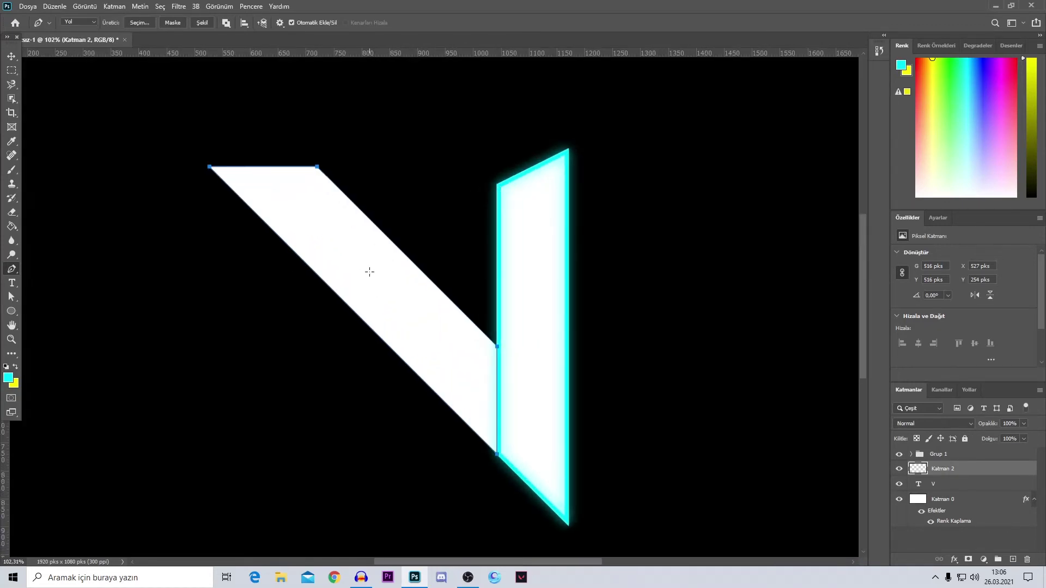
right_click(369, 272)
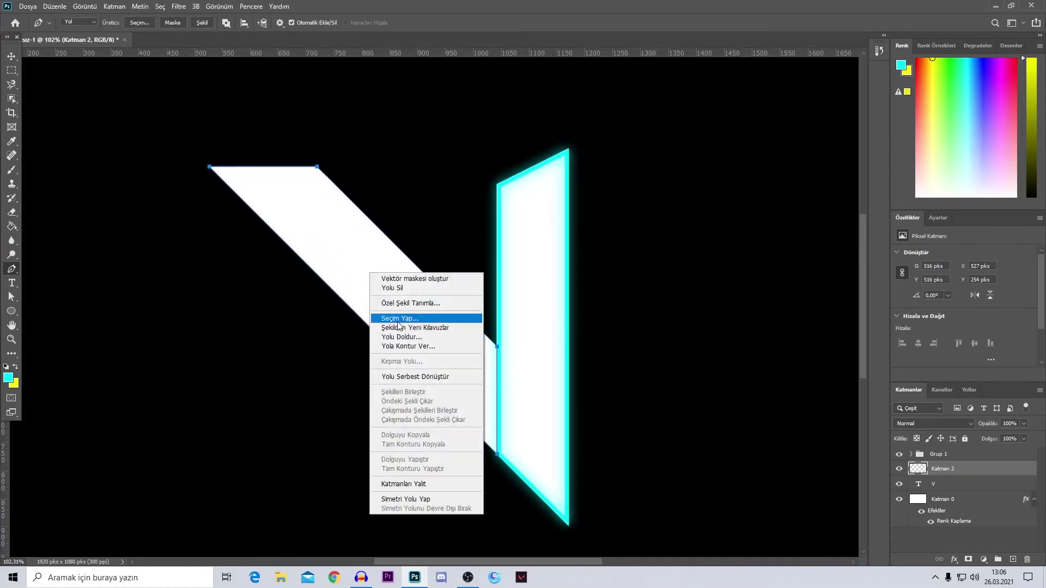
Convert the traced Pen path into a selection
left_click(430, 318)
left_click(596, 155)
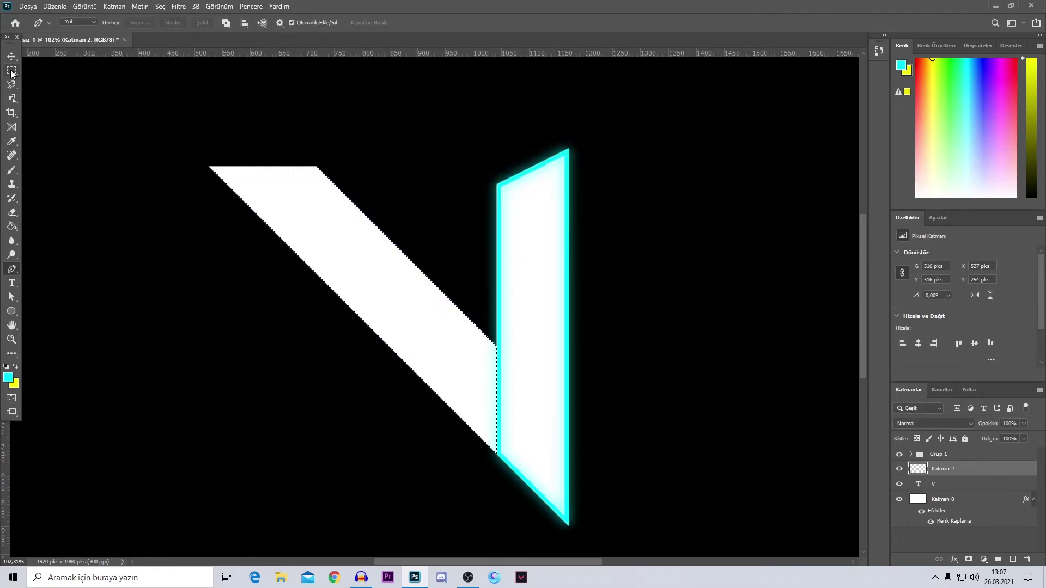
left_click(12, 72)
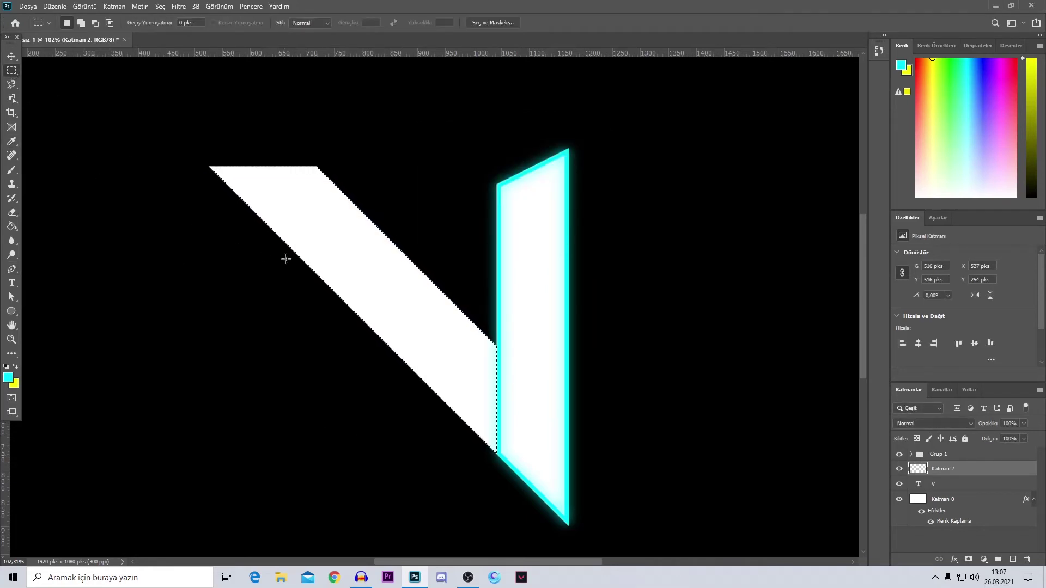
Stroke the selection with a 7-pixel yellow line on the inside
right_click(347, 253)
left_click(375, 397)
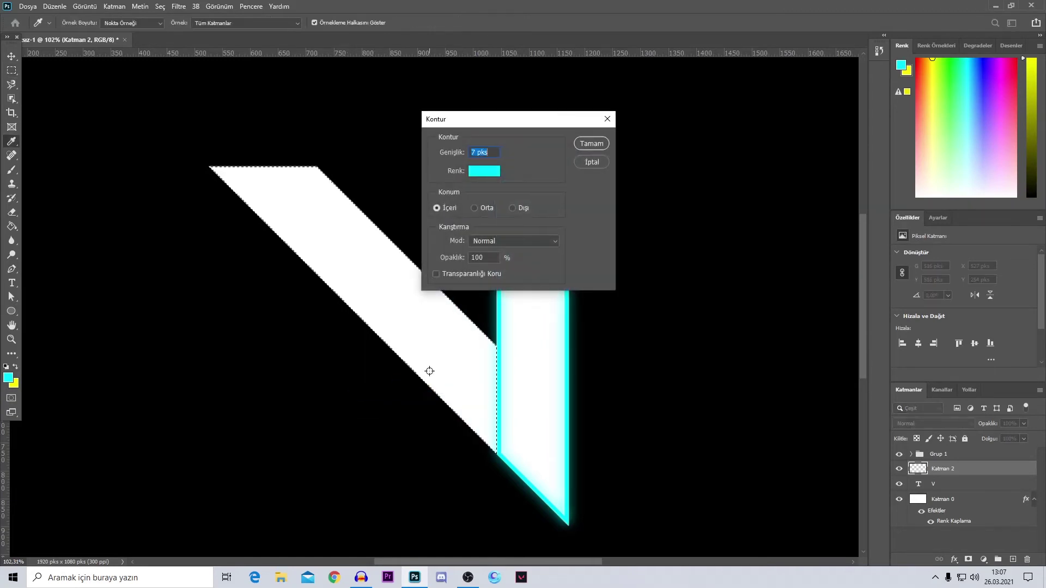
left_click(478, 175)
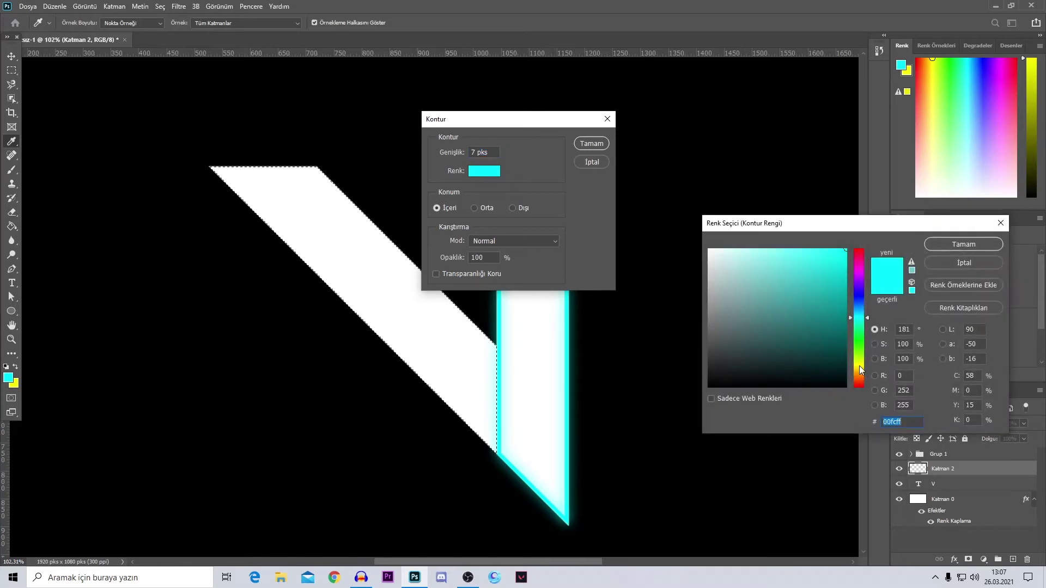
left_click(861, 364)
left_click(846, 259)
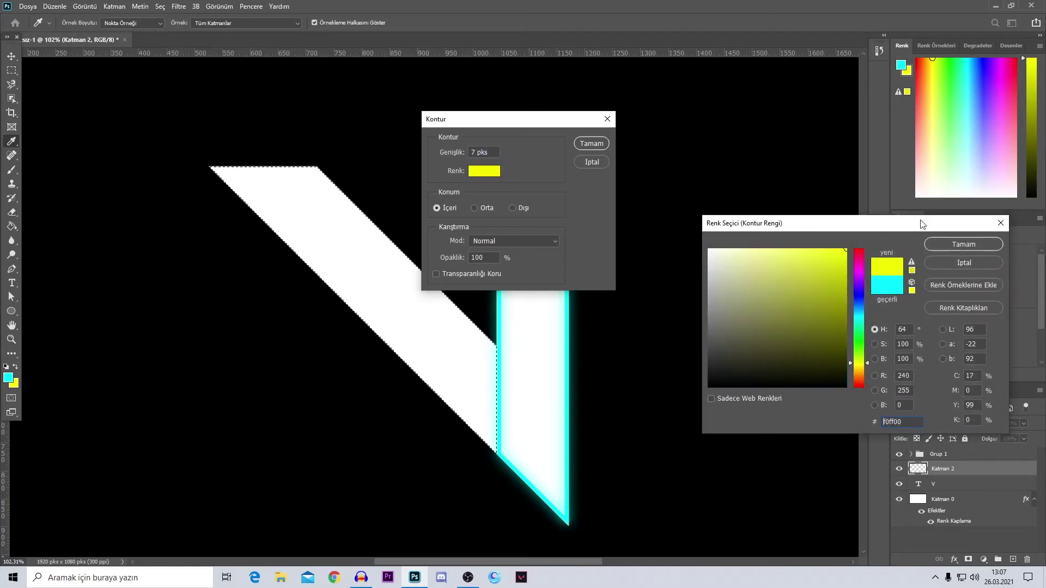
left_click(962, 243)
key("Return")
key("m")
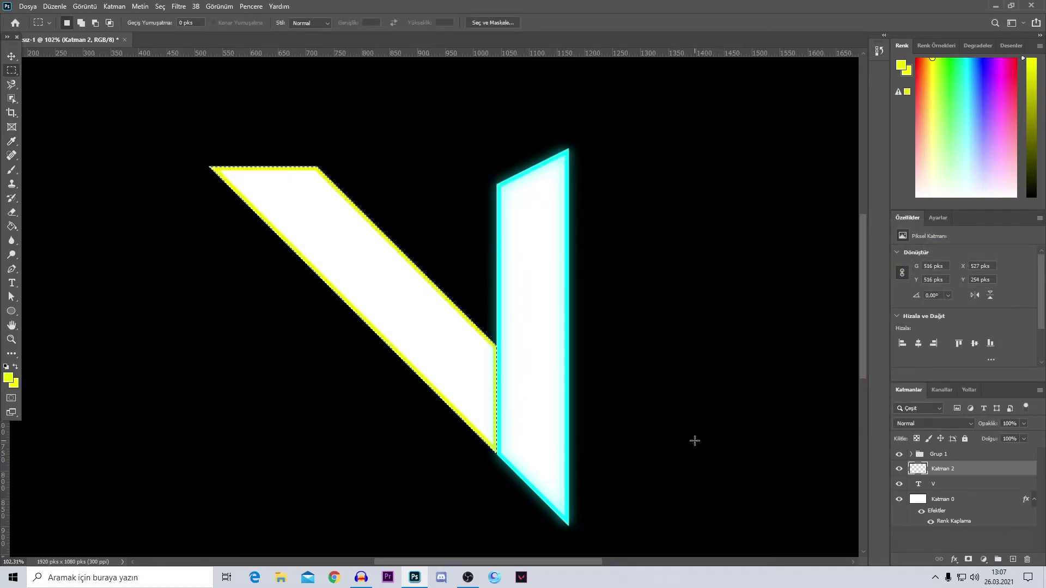
Deselect, duplicate the yellow outline layer, and give the copy a 10-pixel Gaussian blur
left_click(408, 320)
key("ctrl+j")
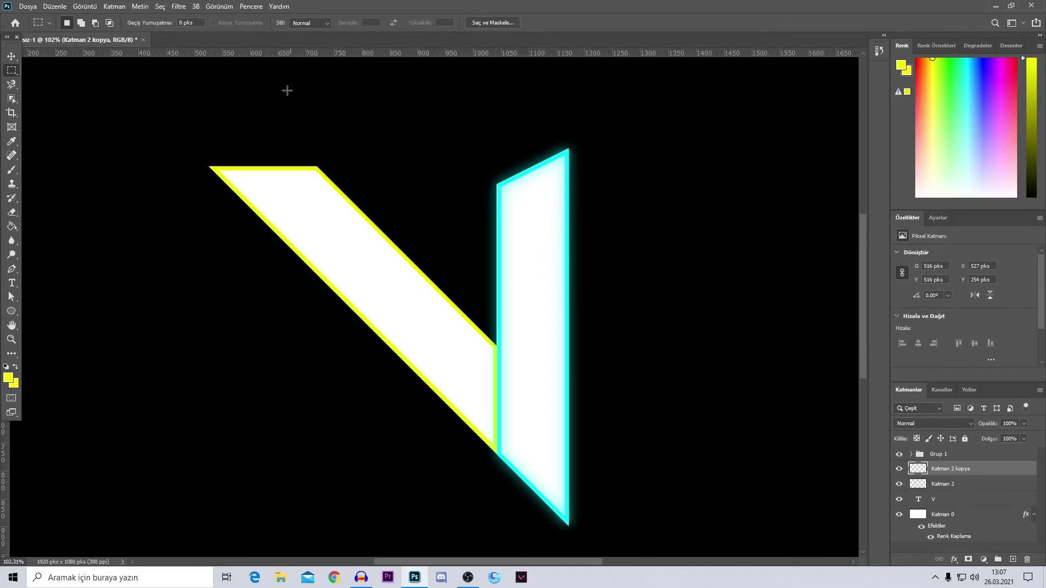
left_click(175, 7)
mouse_move(197, 129)
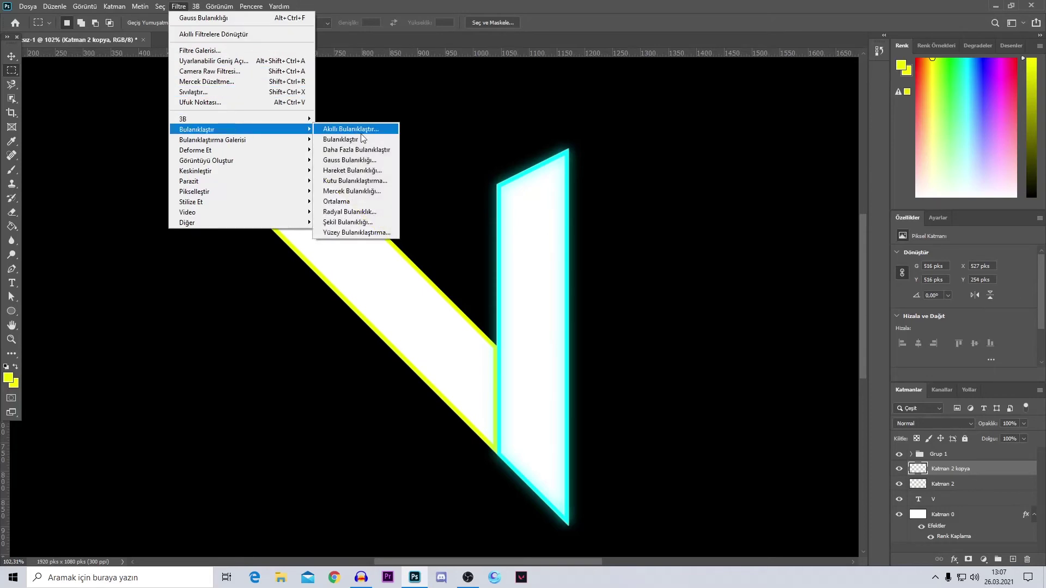
left_click(364, 160)
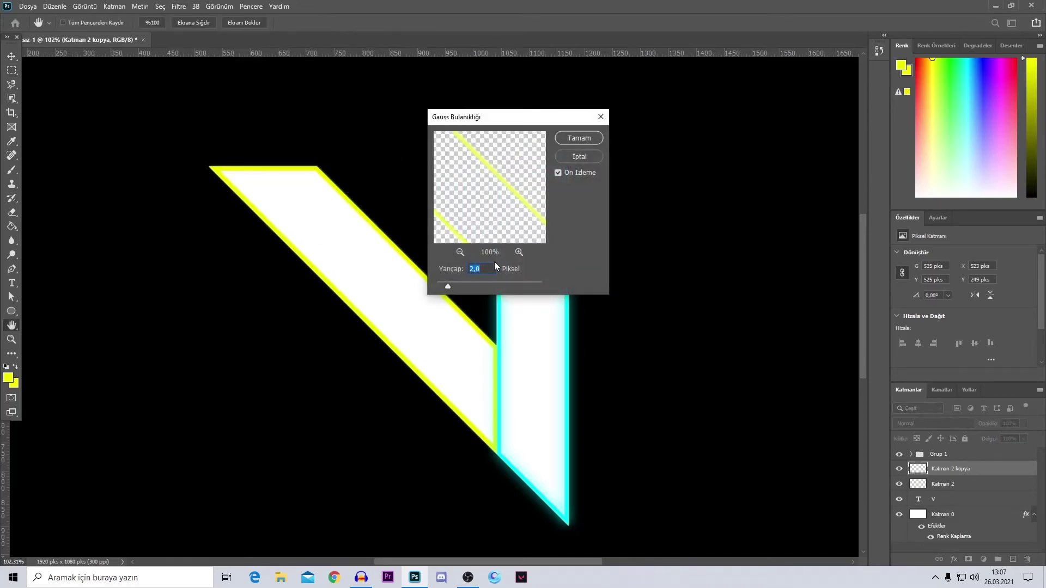
type("10")
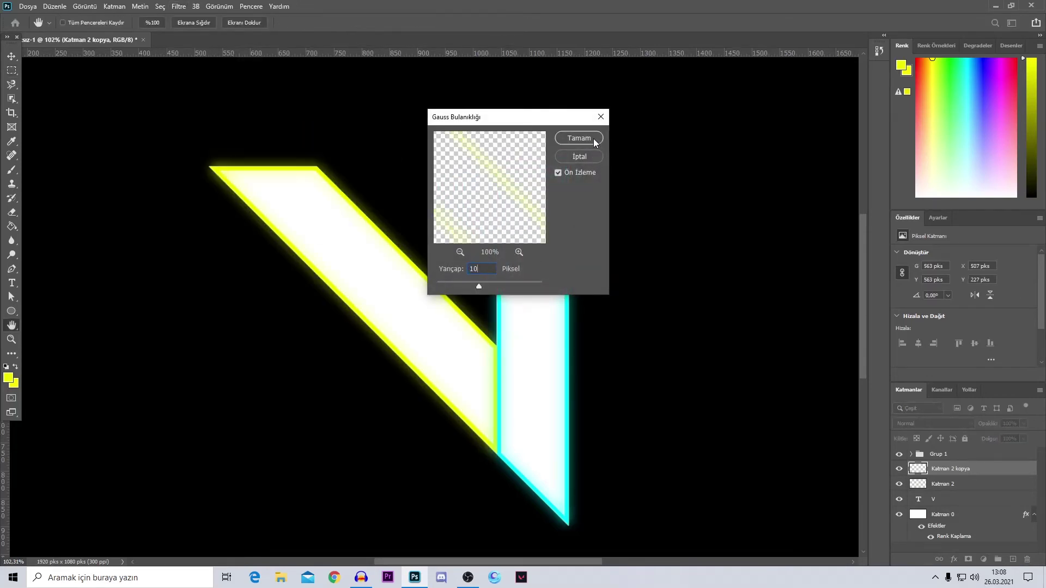
left_click(595, 143)
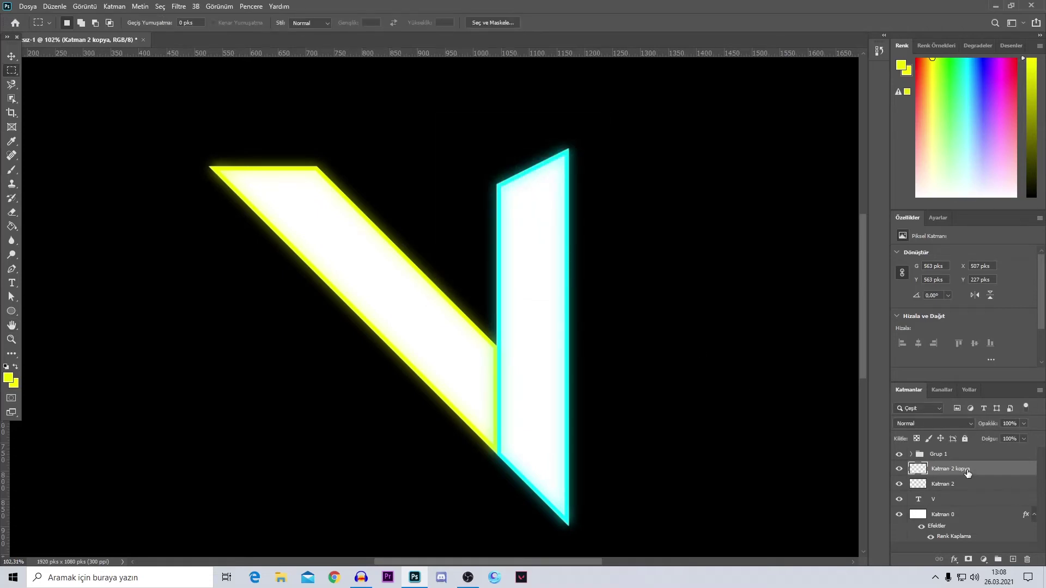
Duplicate Katman 2 again and give the copy a white colour overlay
left_click(945, 487)
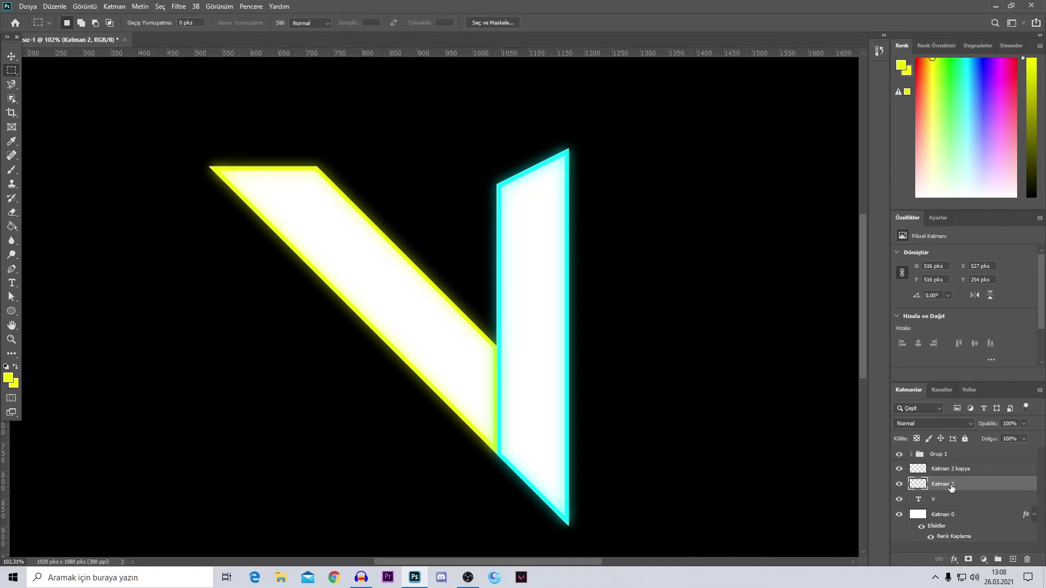
key("ctrl+j")
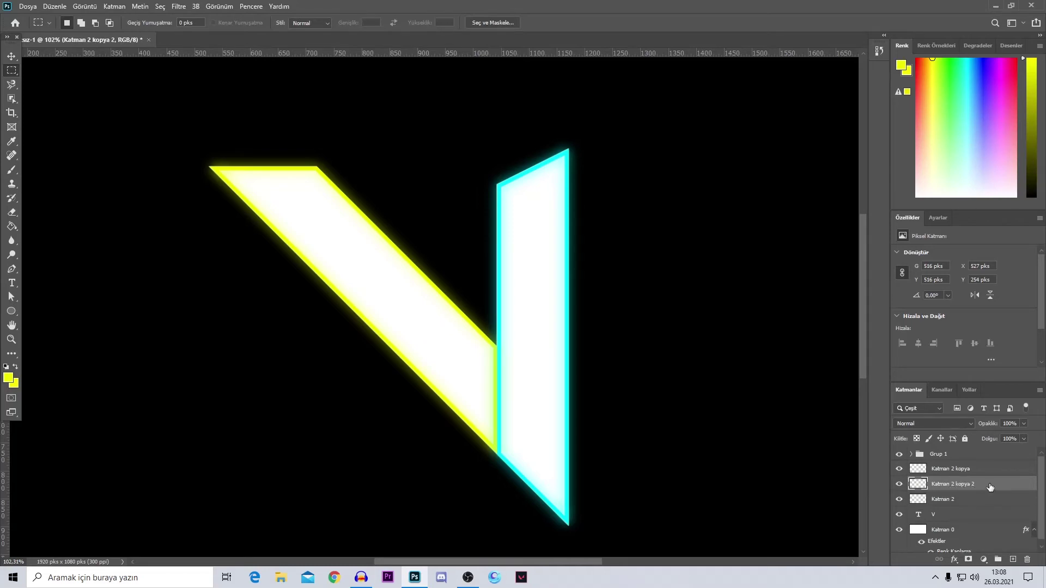
double_click(990, 485)
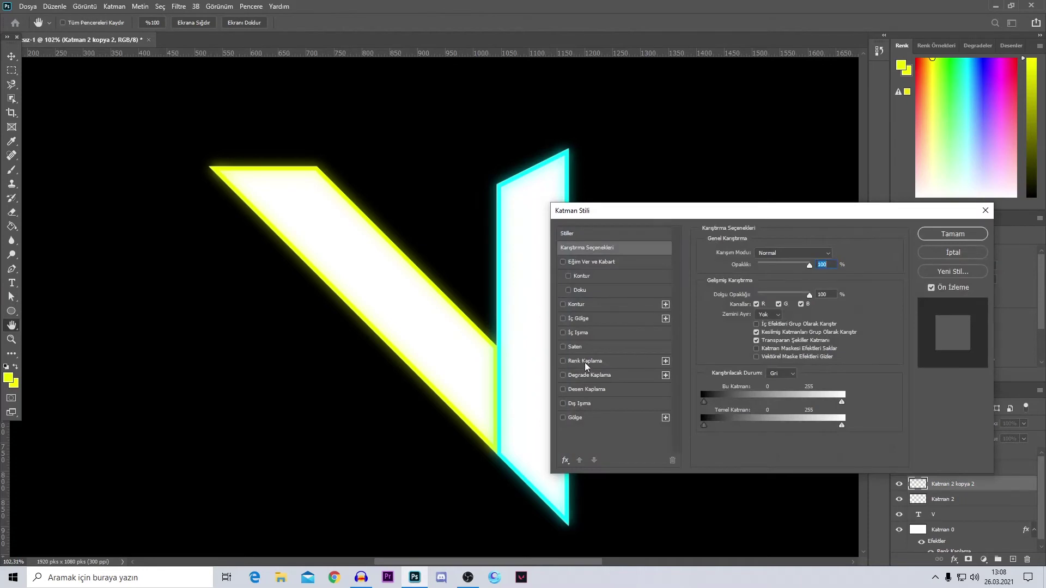
left_click(583, 361)
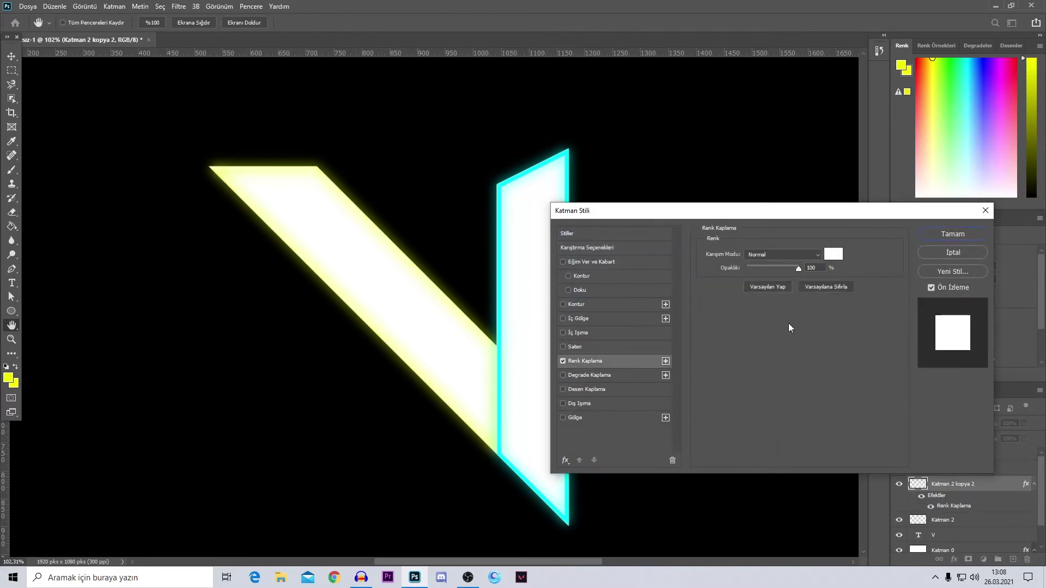
left_click(959, 235)
Rasterize the copy's layer style, hide the V text, and move Katman 2 kopya 2 to the top
right_click(976, 482)
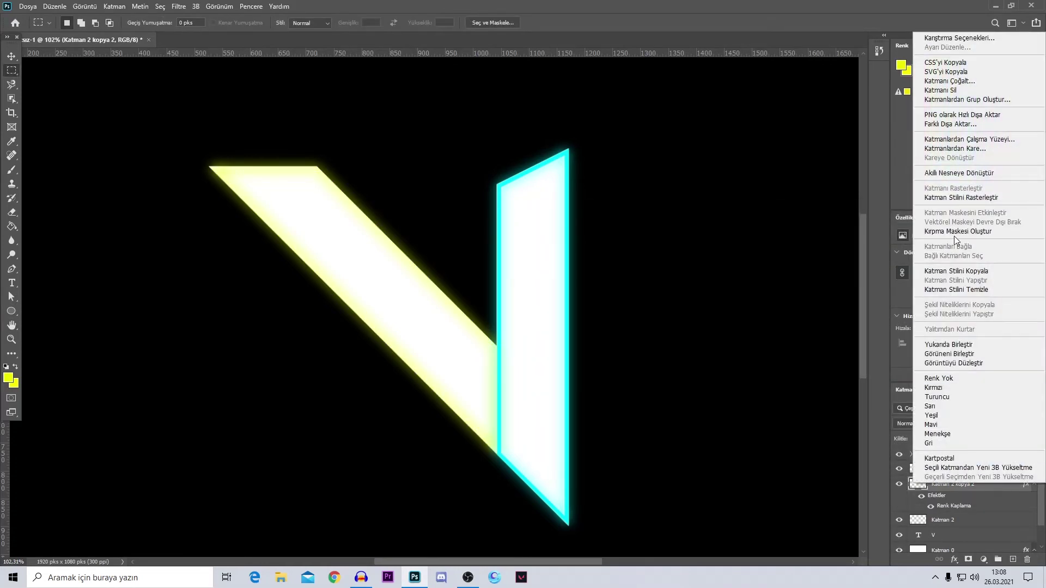
left_click(960, 198)
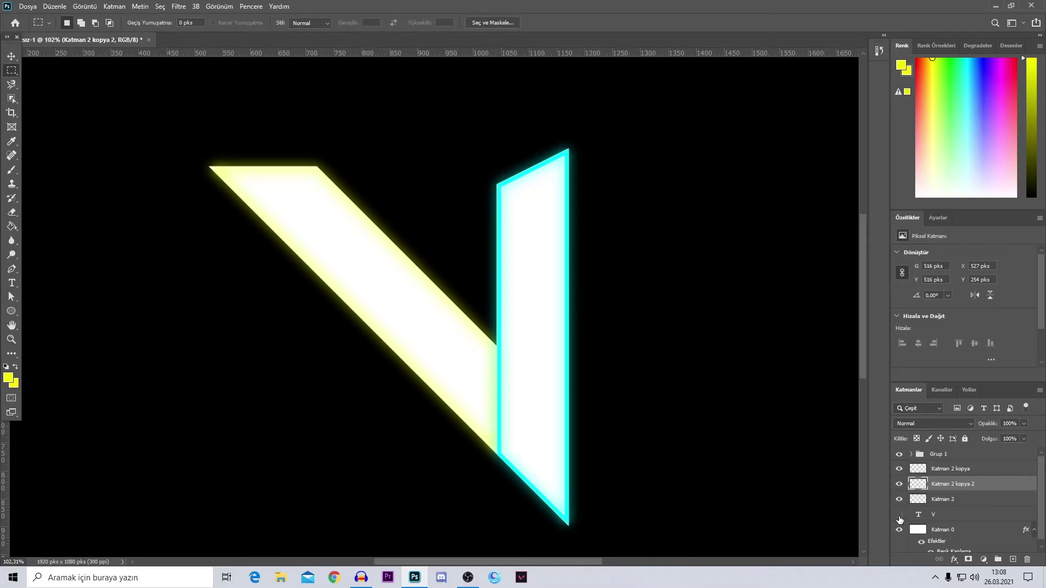
left_click(899, 515)
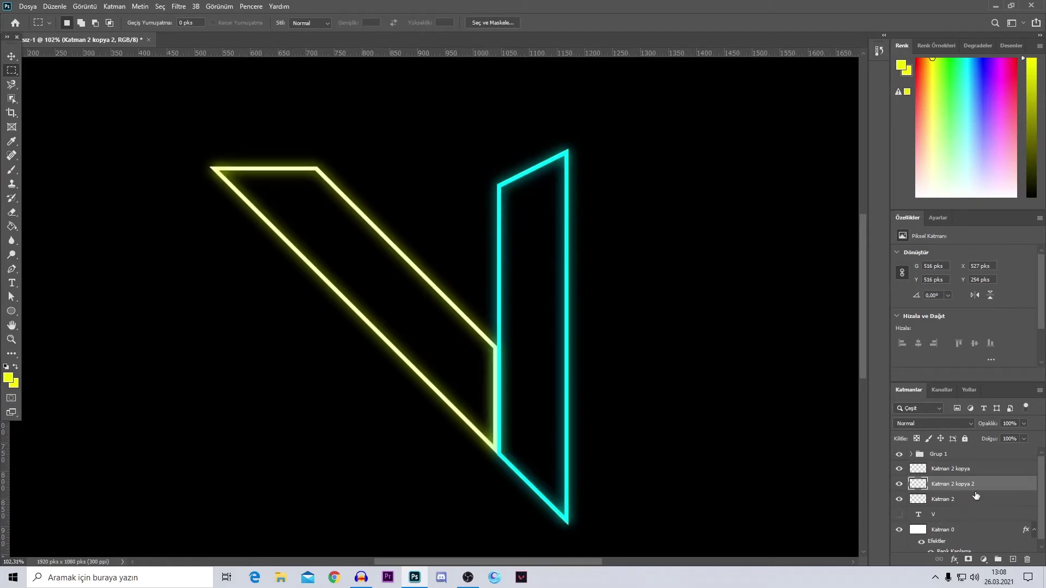
left_click_drag(970, 487, 964, 468)
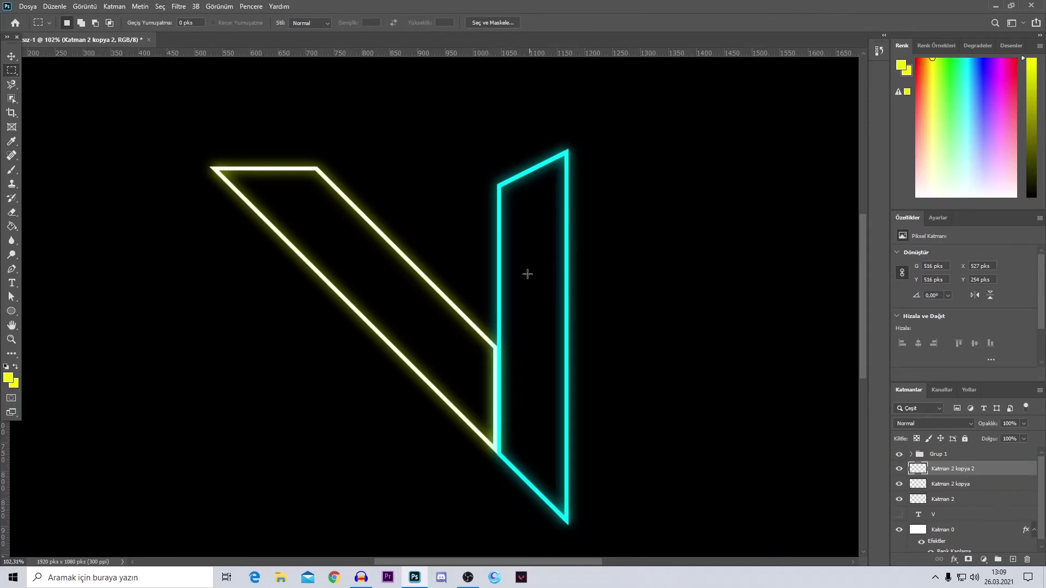
Apply a 2-pixel Gaussian blur to Katman 2 kopya 2
left_click(179, 6)
mouse_move(197, 129)
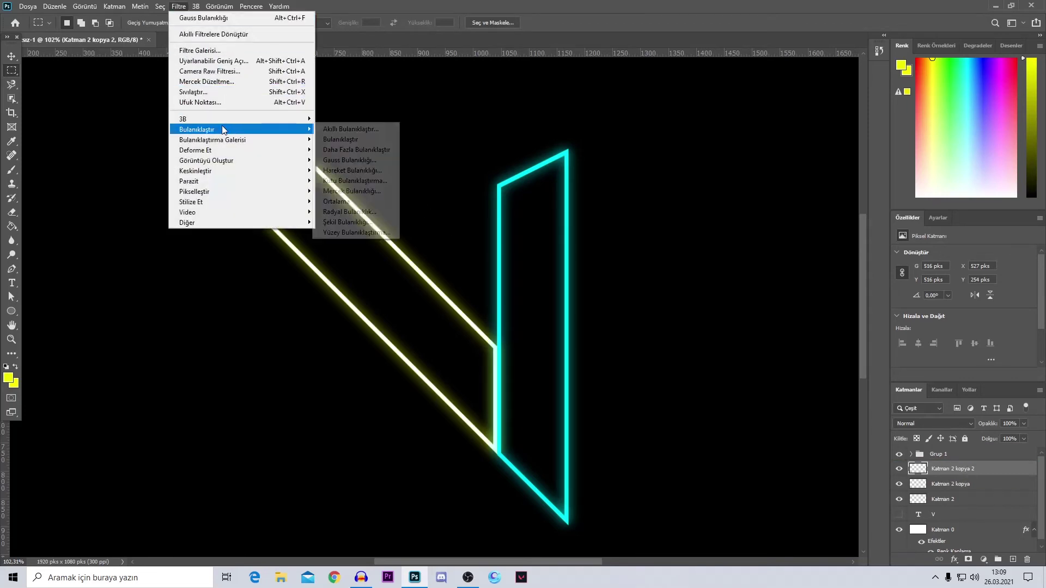
left_click(362, 161)
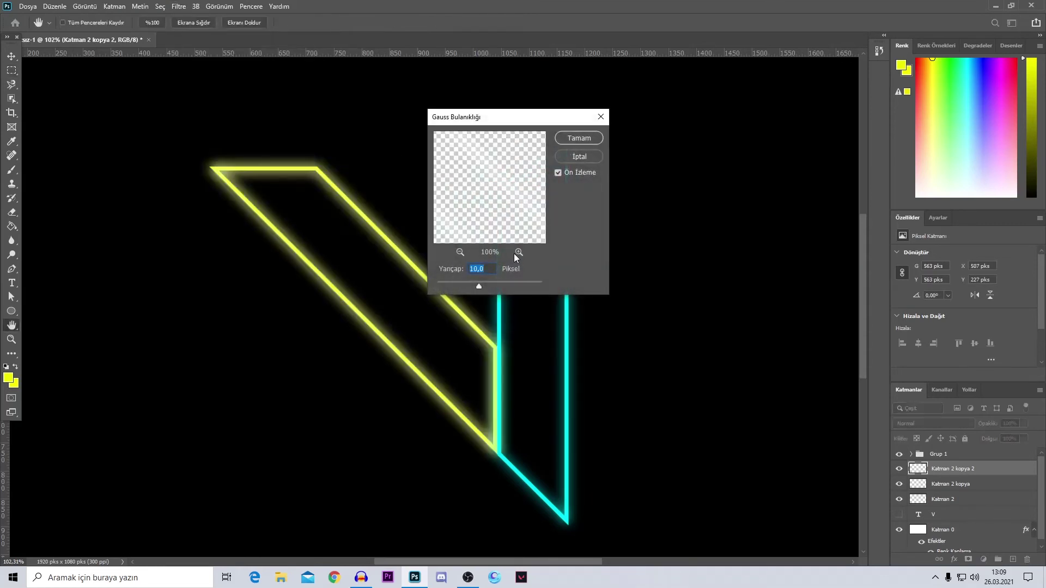
type("2")
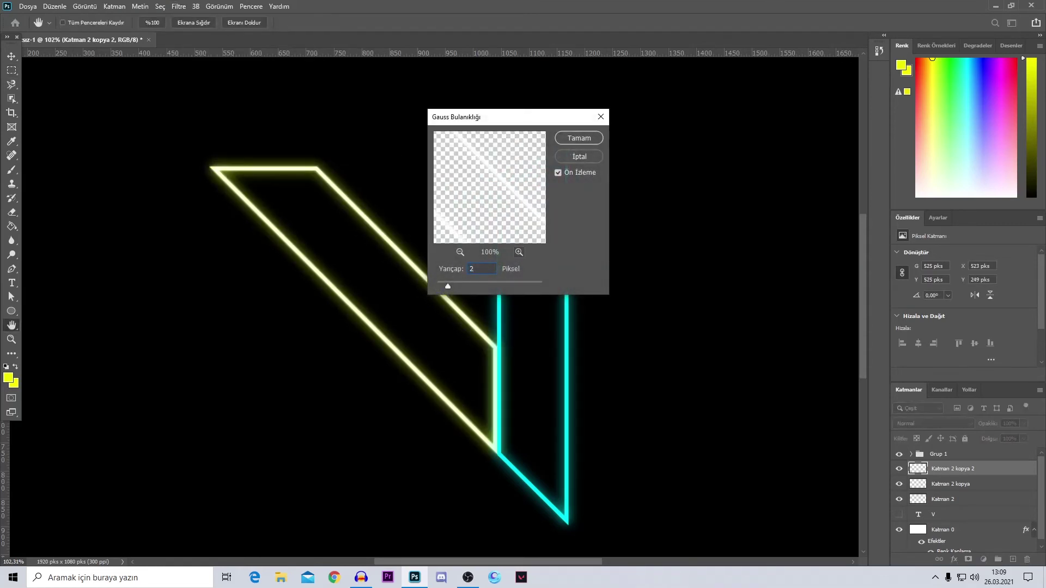
left_click(572, 137)
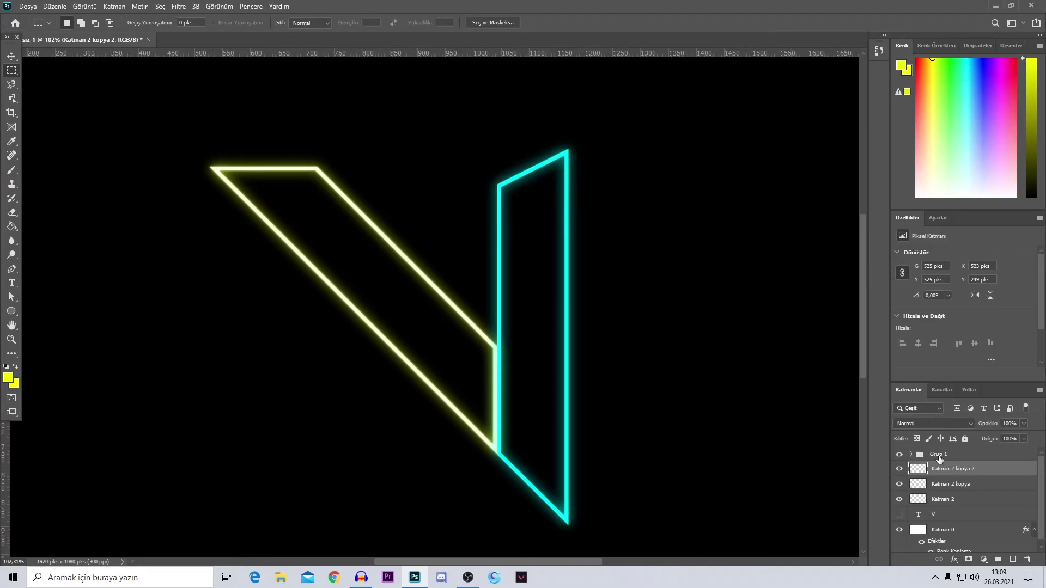
Set the top copy to Kaplama blend at 65% opacity and group the three yellow layers as Grup 2
left_click(941, 424)
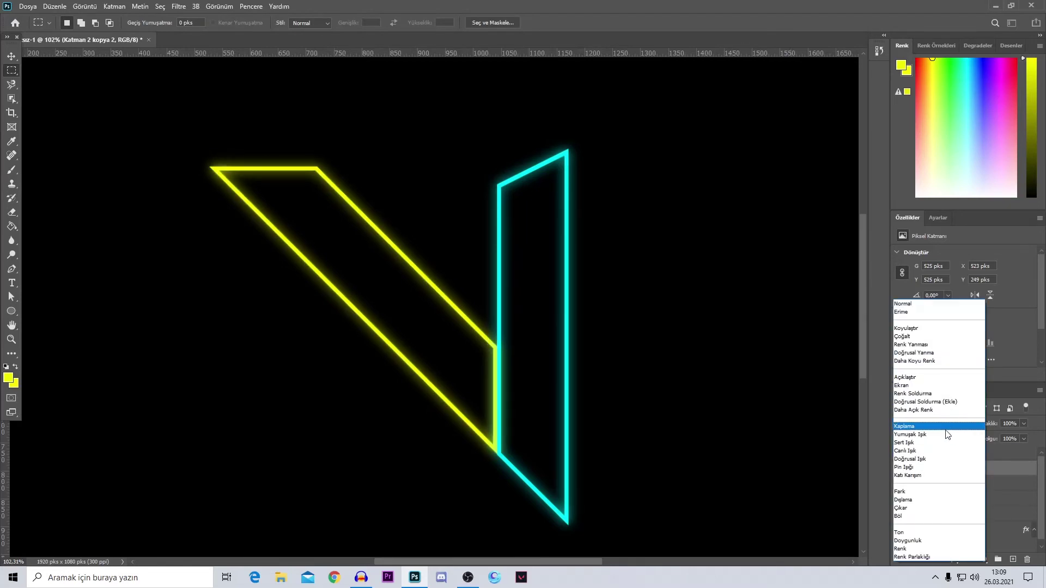
left_click(947, 433)
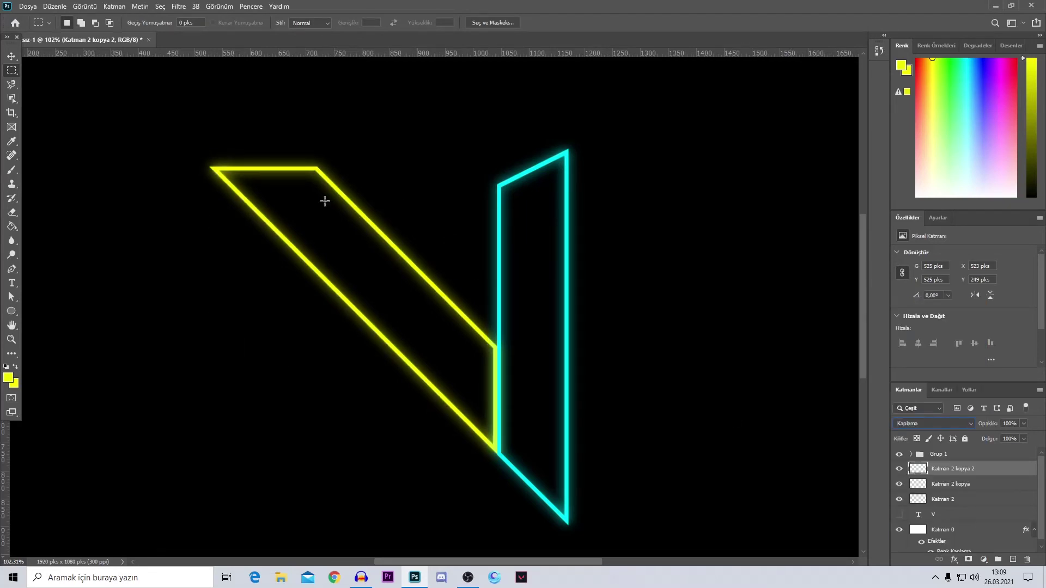
left_click(899, 470)
left_click(1022, 425)
left_click(964, 485, "shift")
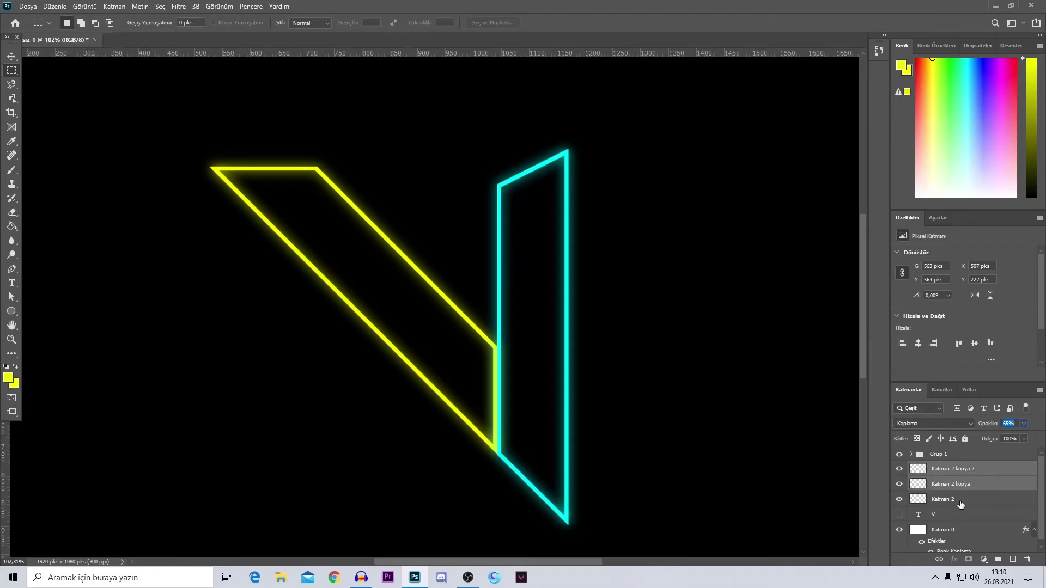
left_click(962, 501, "shift")
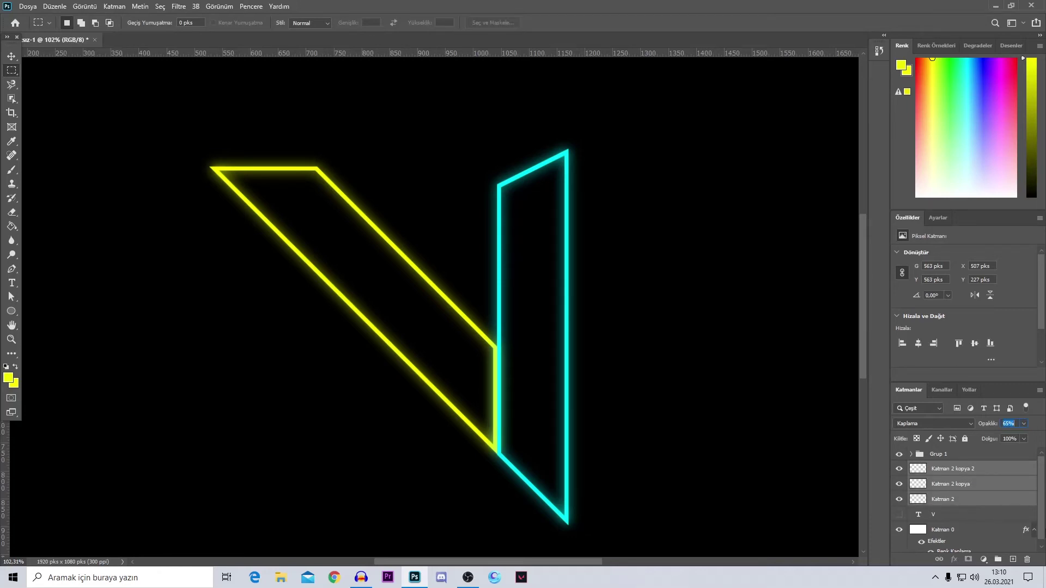
key("ctrl+g")
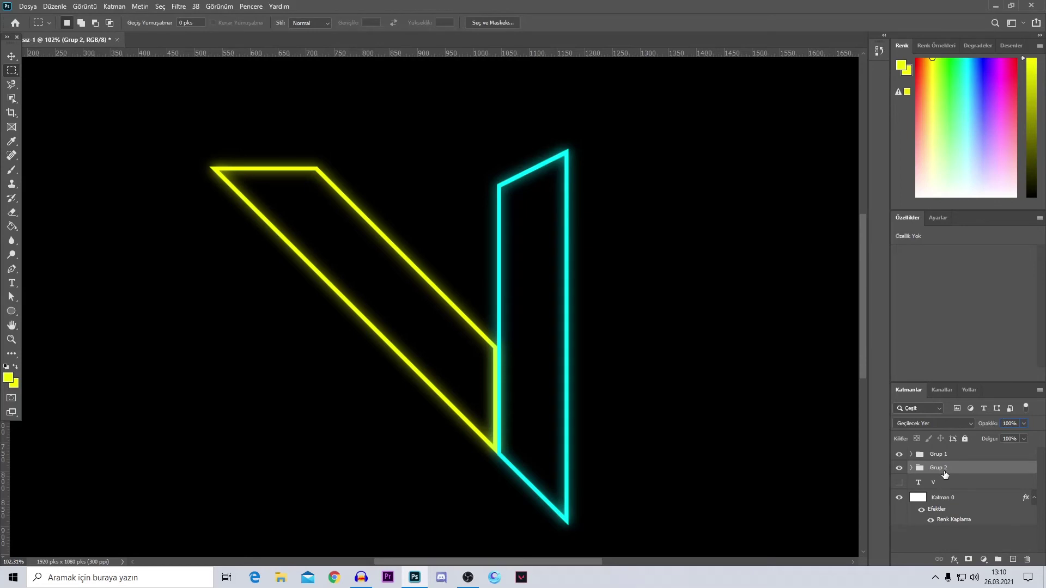
Compare the cyan and yellow outline groups by toggling their visibility on and off
left_click(899, 455)
left_click(899, 455)
left_click(899, 455)
left_click(899, 469)
left_click(899, 470)
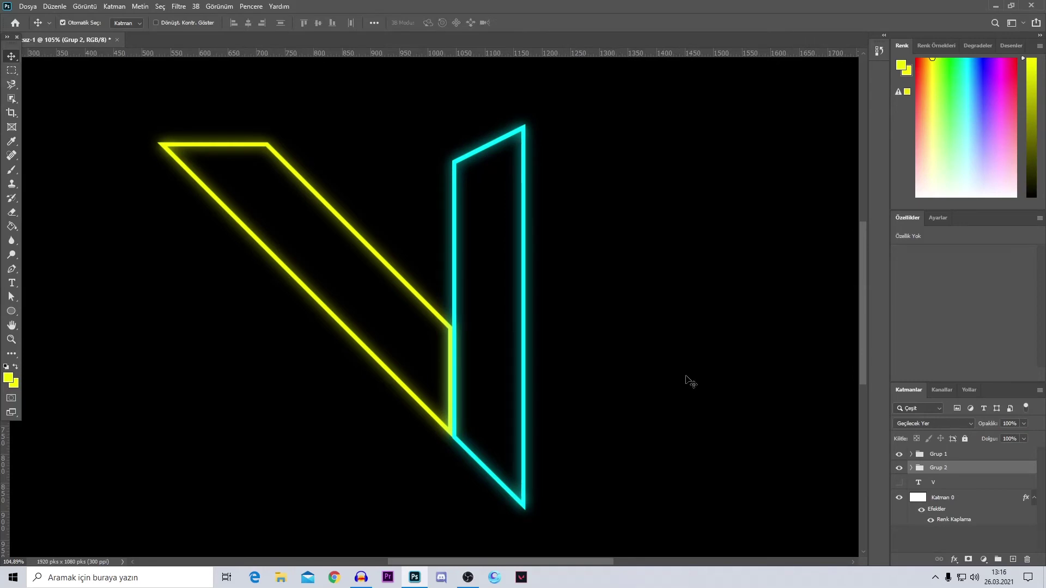
left_click(899, 455)
Hide Grup 2, then expand Grup 1 and select its Katman 1 kopya layer
left_click(899, 470)
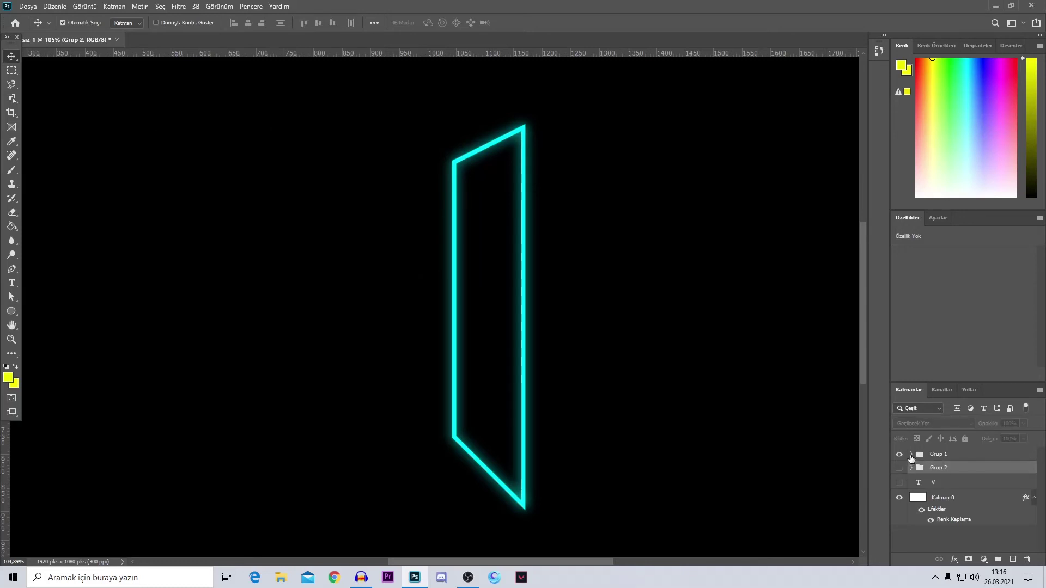
left_click(910, 455)
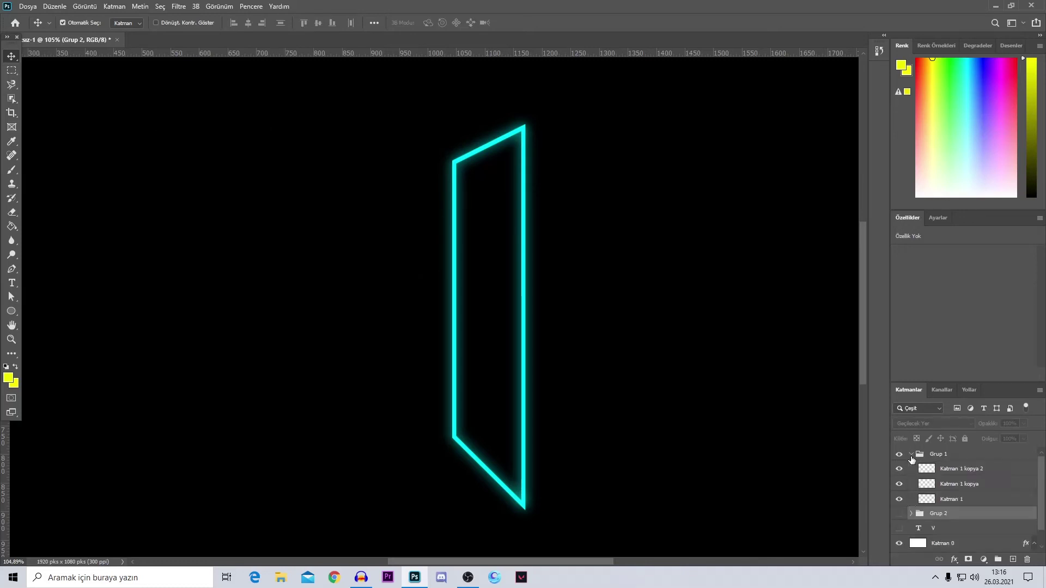
left_click(959, 485)
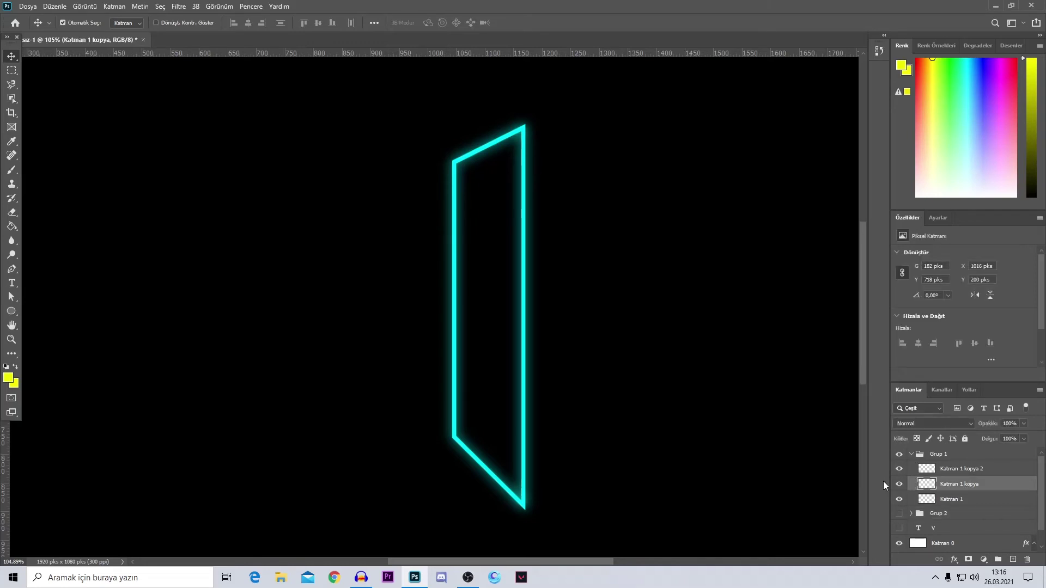
Set up the Eraser with a soft round 60 px tip at 0% hardness
left_click(12, 215)
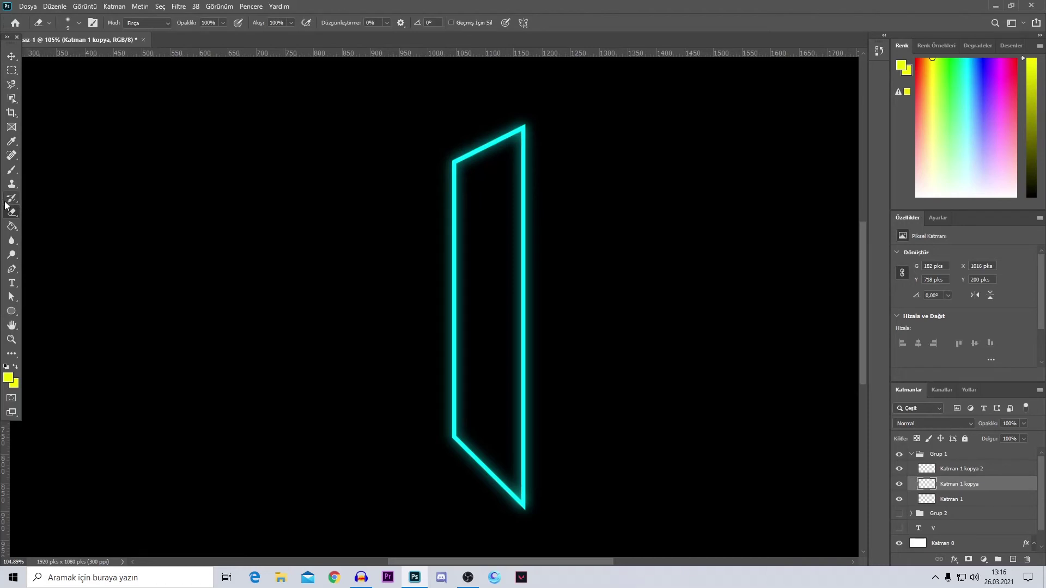
left_click(78, 23)
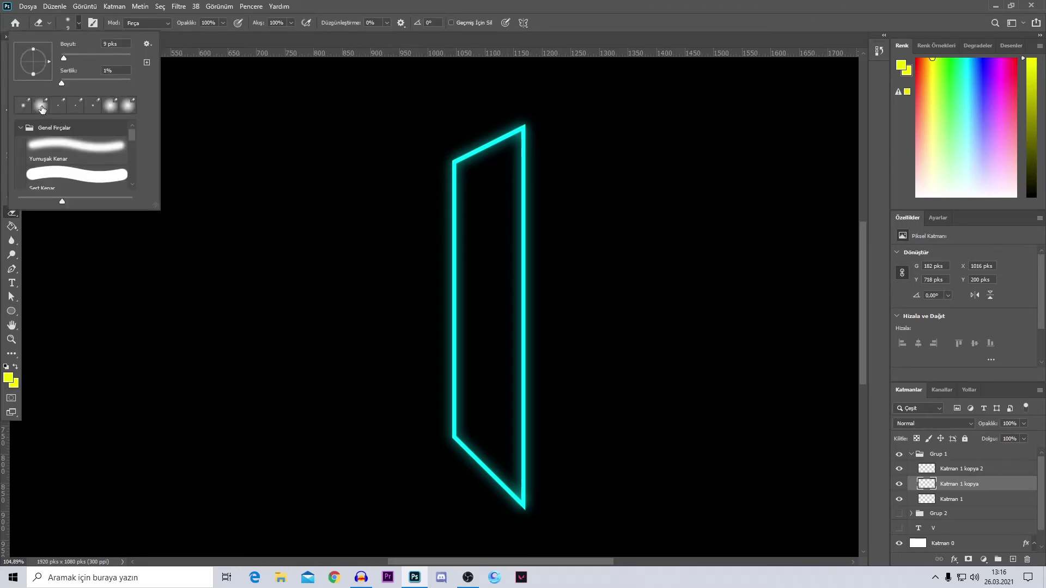
left_click(24, 107)
type("0")
key("Return")
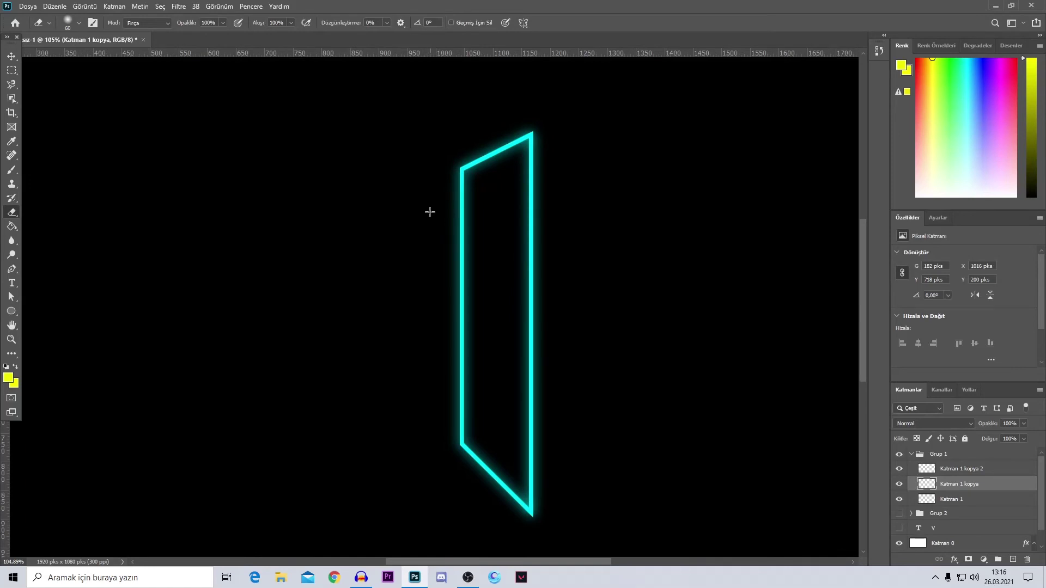
Erase a patch of glow beside the cyan edge and compare the glow layer
left_click(455, 214)
scroll(485, 214, "up", 2)
scroll(485, 214, "up", 3)
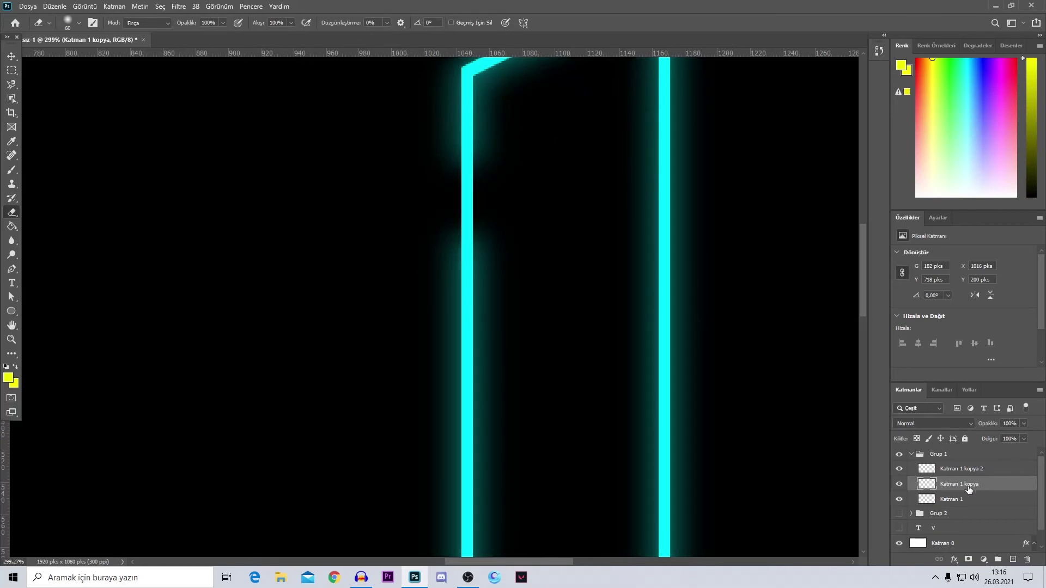
left_click(899, 484)
left_click(899, 484)
scroll(580, 344, "down", 2)
scroll(524, 290, "down", 1)
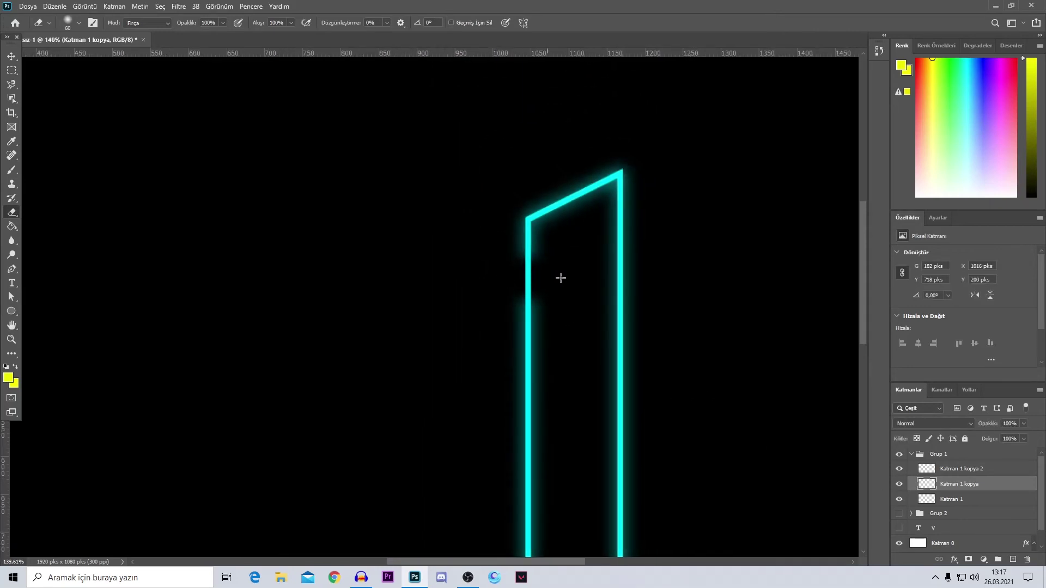
Erase horizontal glow bands across both cyan uprights for a flickering look
left_click_drag(611, 276, 654, 277)
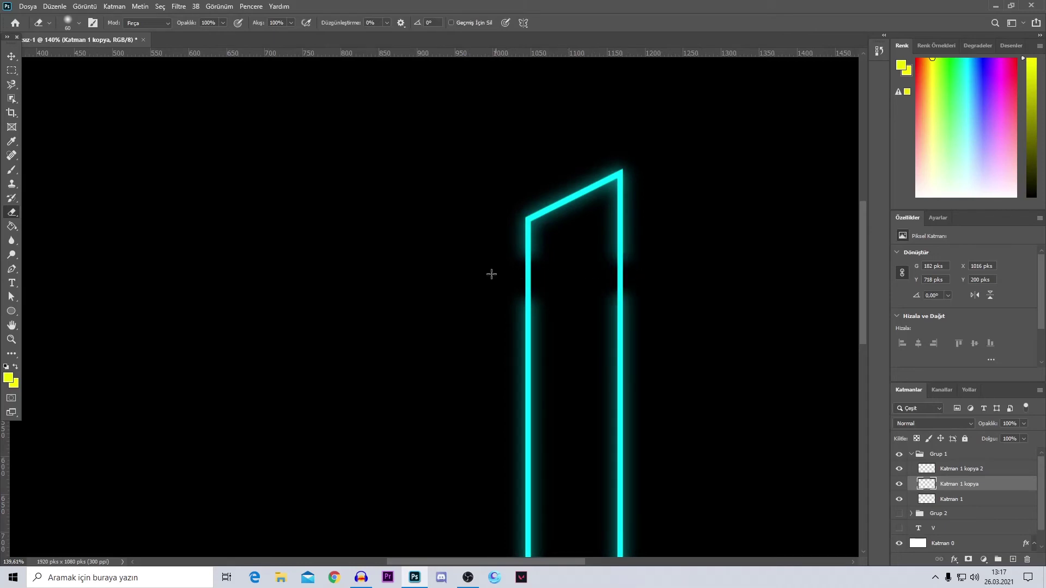
scroll(485, 196, "down", 1)
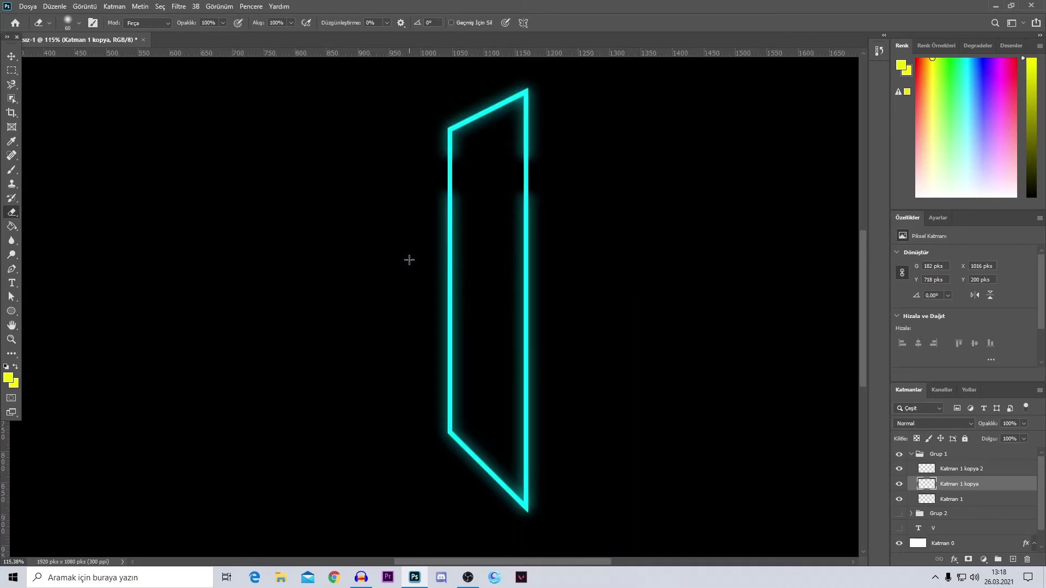
left_click_drag(414, 260, 553, 262)
scroll(469, 360, "down", 1)
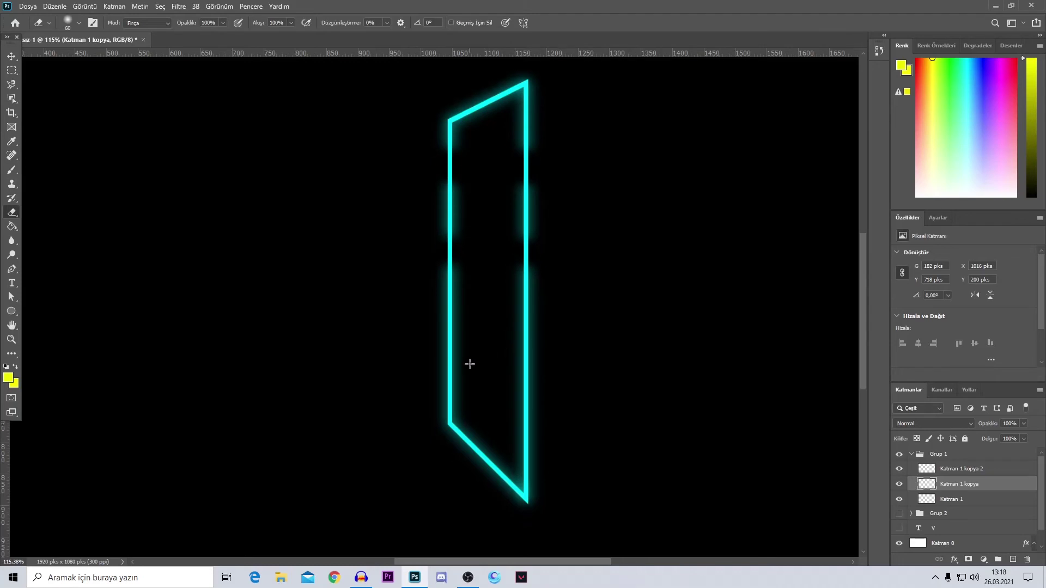
scroll(414, 349, "down", 1)
mouse_move(433, 345)
left_mouse_down()
mouse_move(564, 347)
mouse_move(430, 349)
left_mouse_up()
scroll(572, 362, "down", 2)
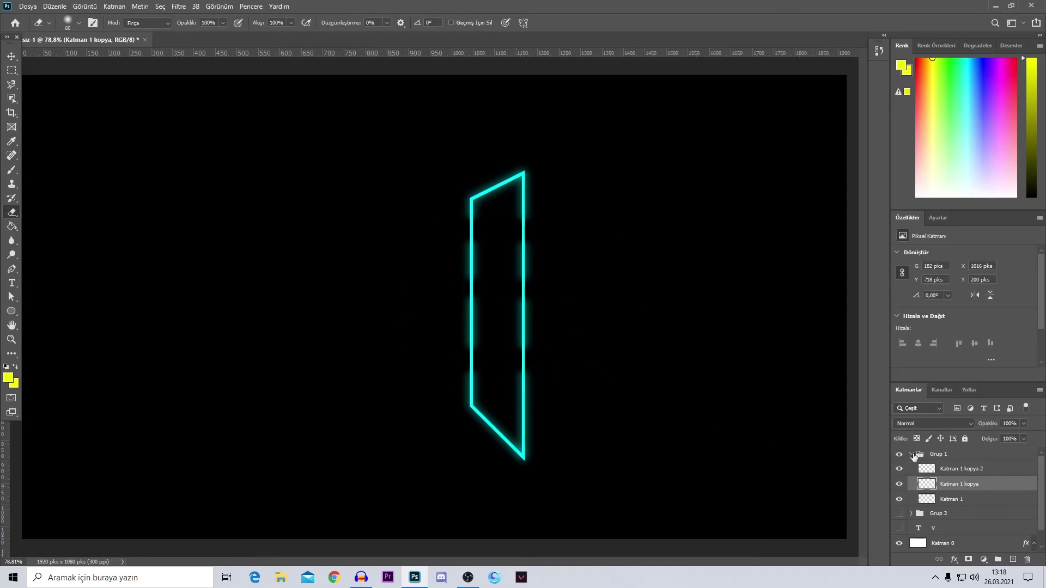
Show Grup 2, hide Grup 1, and select the yellow glow layer Katman 2 kopya
left_click(911, 454)
left_click(945, 469)
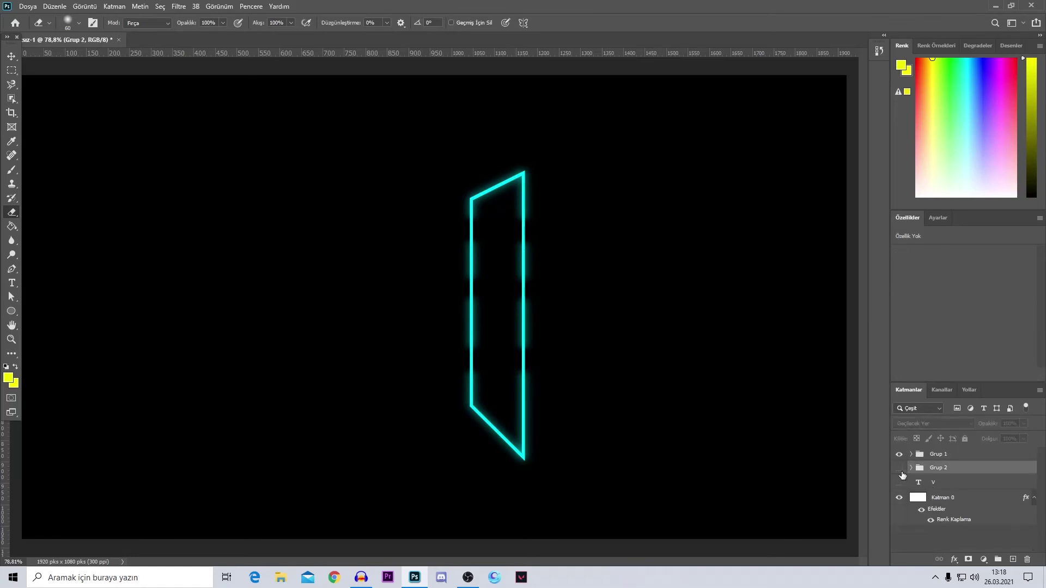
left_click(899, 468)
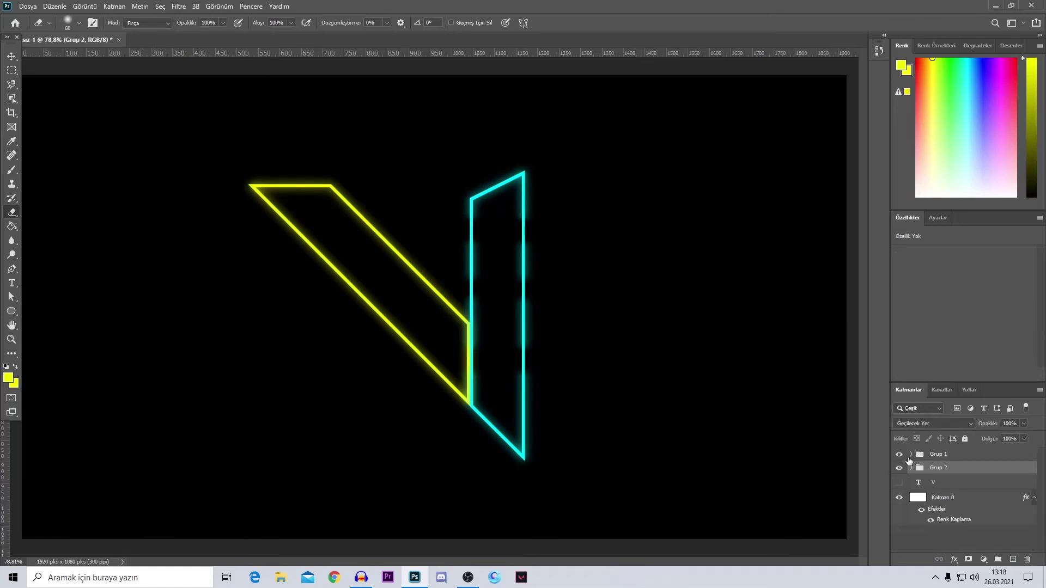
left_click(899, 455)
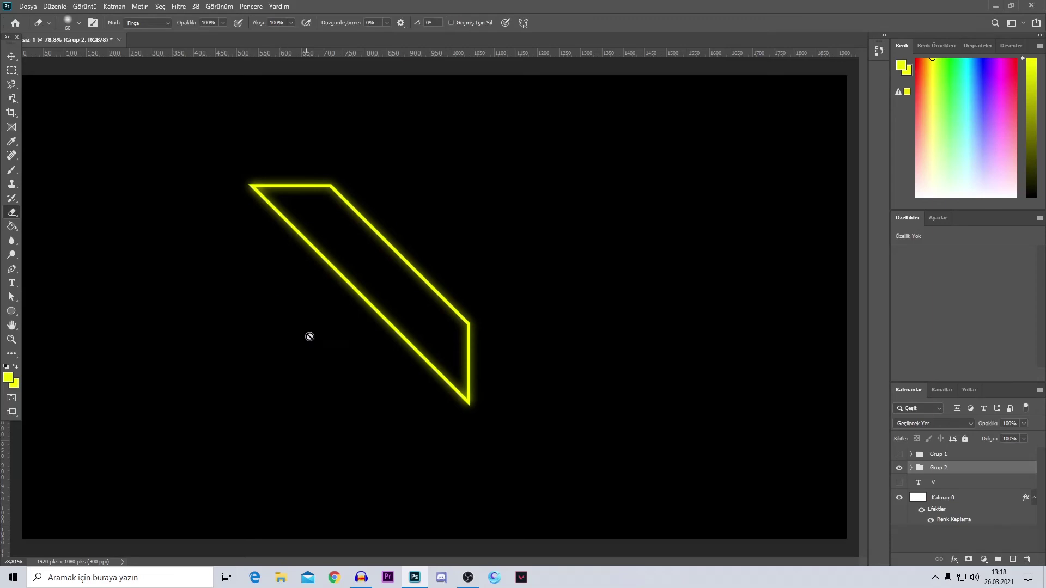
scroll(233, 266, "up", 1)
scroll(229, 252, "up", 1)
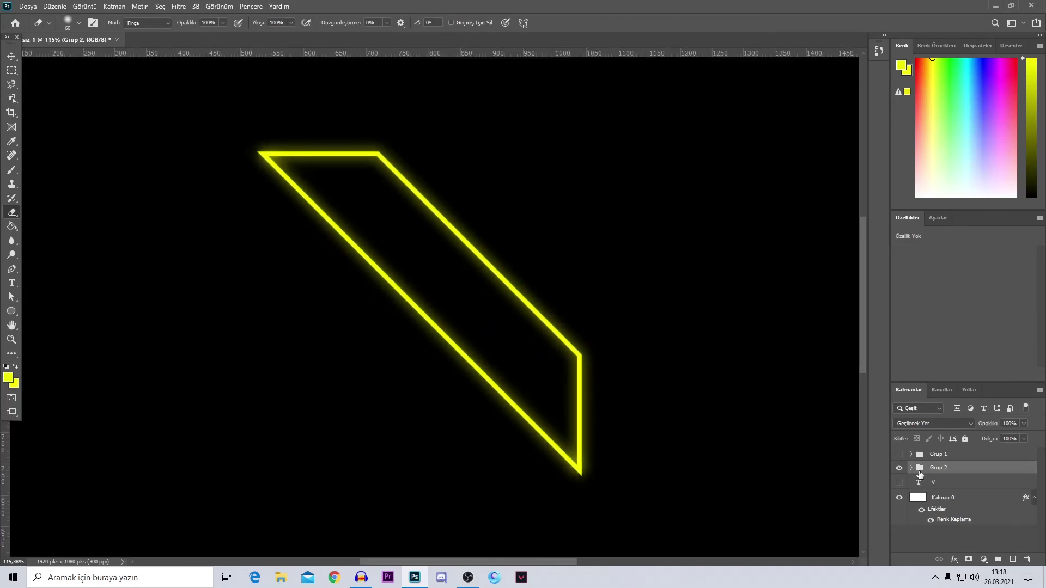
left_click(910, 468)
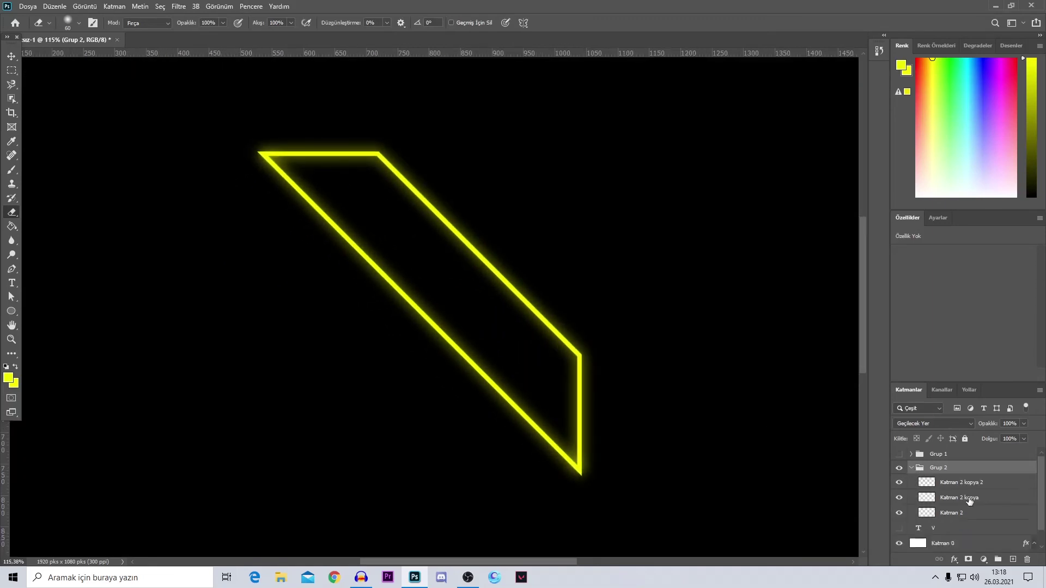
left_click(963, 497)
Erase glow patches along both yellow diagonals, the top edge and the right edge
left_click(899, 497)
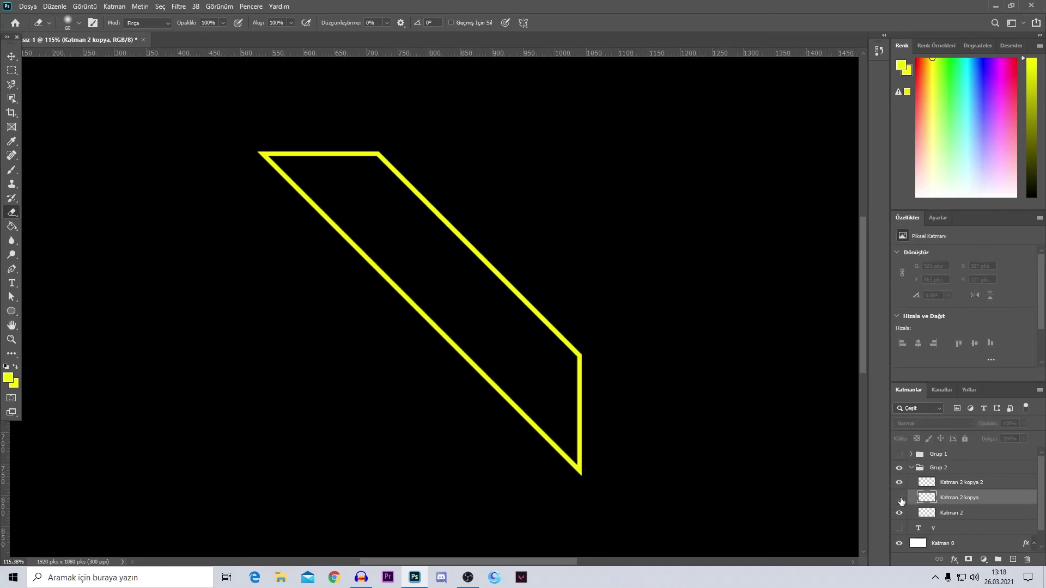
left_click(899, 497)
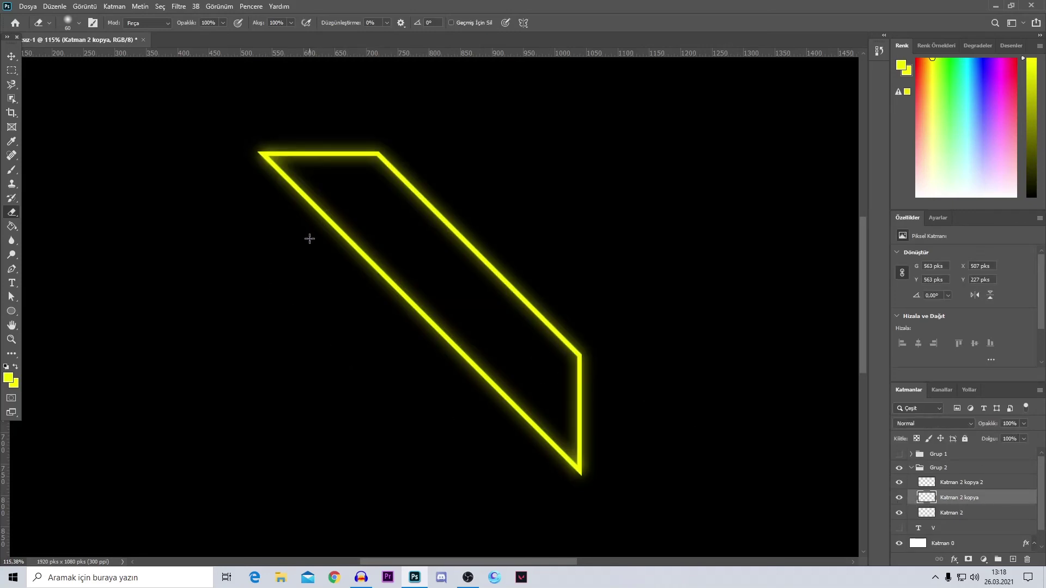
left_click_drag(303, 240, 457, 131)
left_click_drag(390, 325, 493, 233)
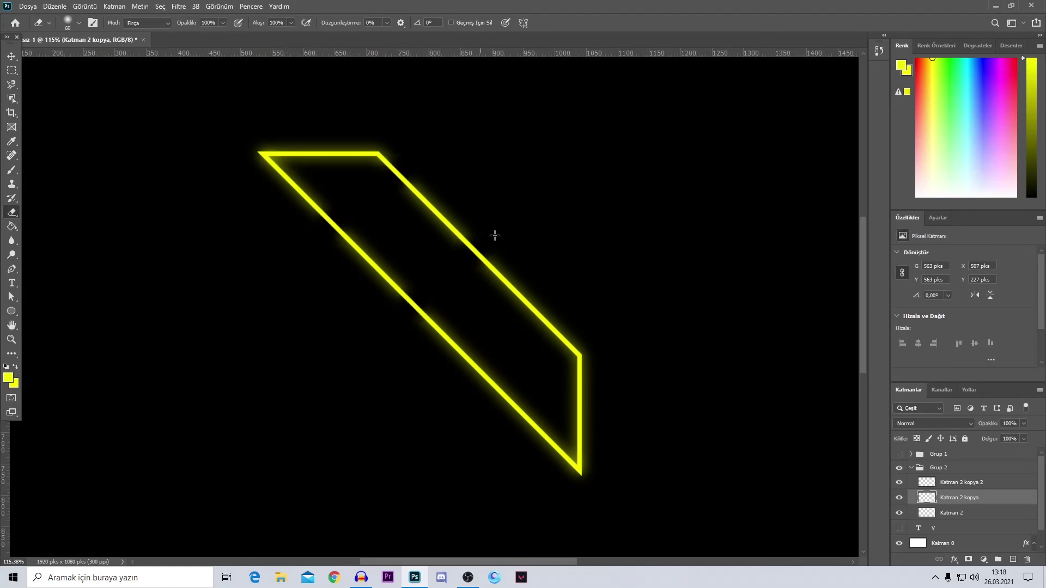
left_click_drag(475, 407, 572, 318)
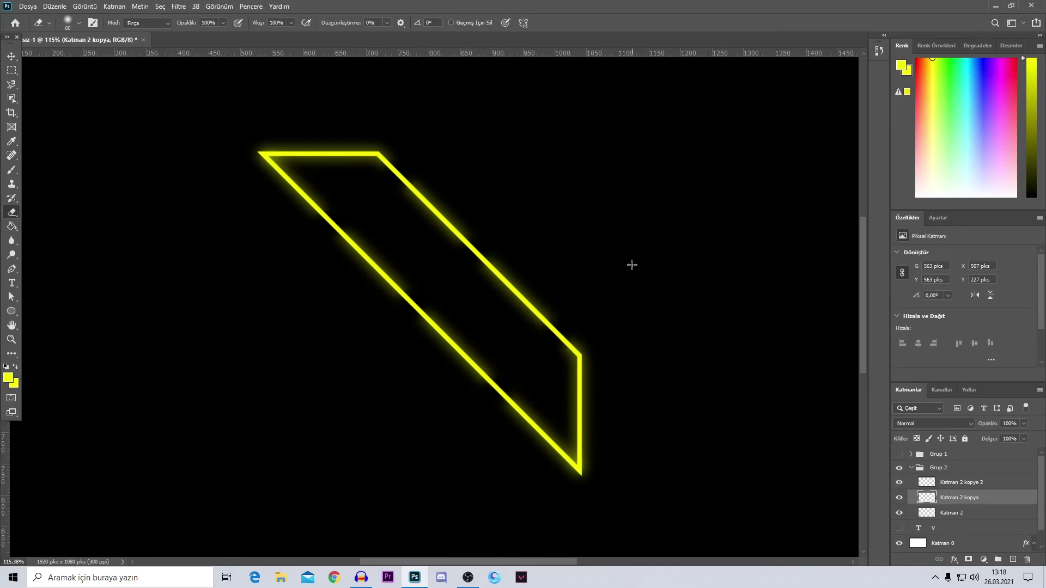
left_click(323, 152)
left_click_drag(620, 417, 561, 408)
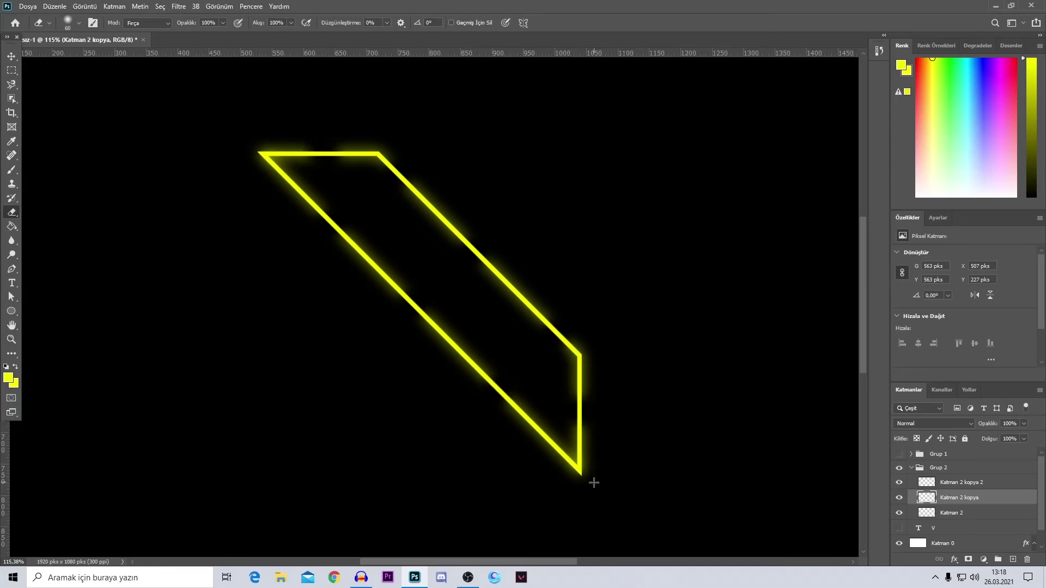
scroll(539, 499, "down", 3)
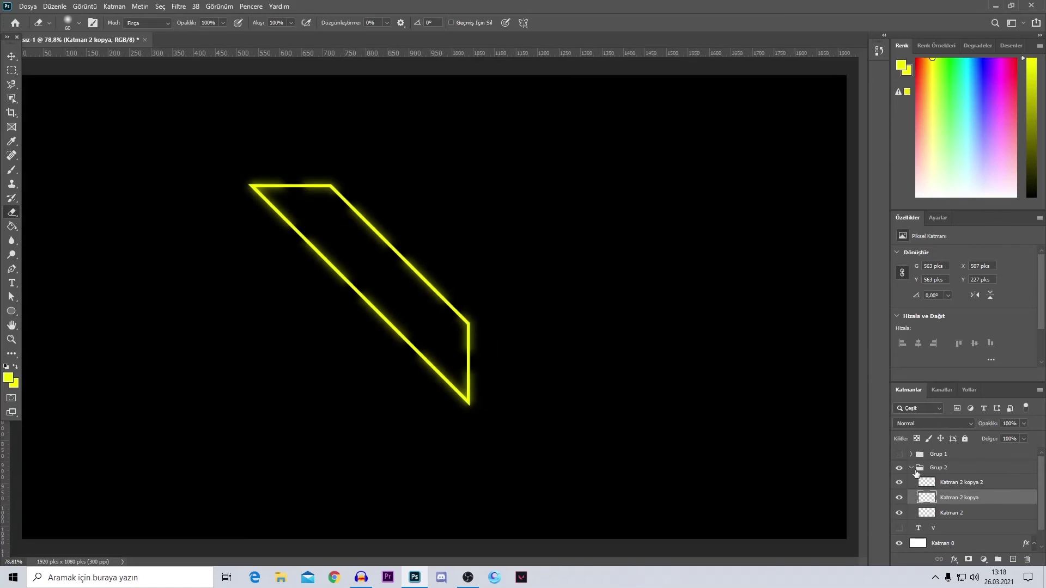
Show Grup 1 beside the yellow outline, zoom in, and dismiss the group-erase error
left_click(913, 468)
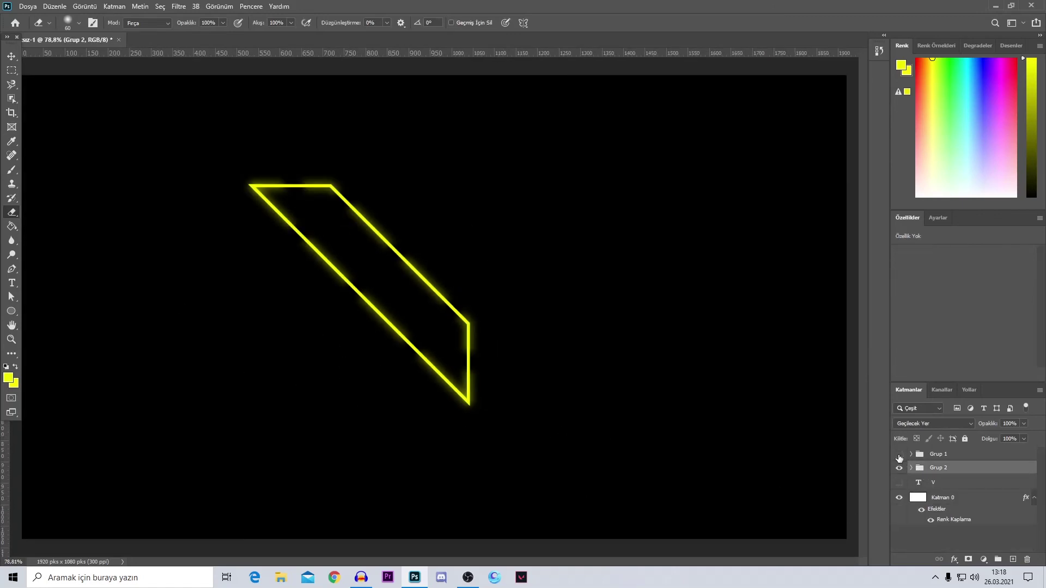
left_click(898, 455)
scroll(446, 388, "up", 1)
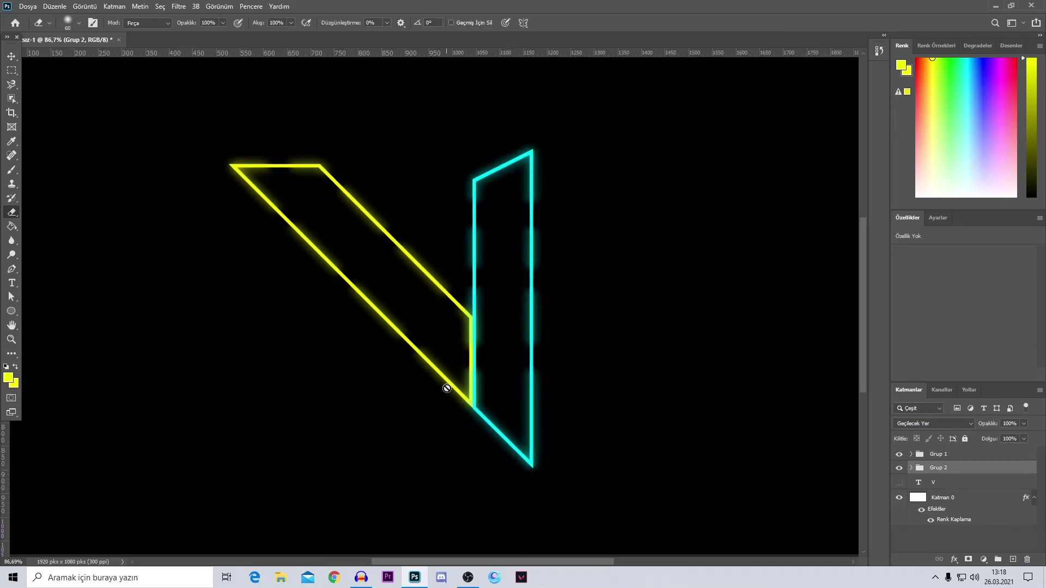
scroll(447, 388, "up", 1)
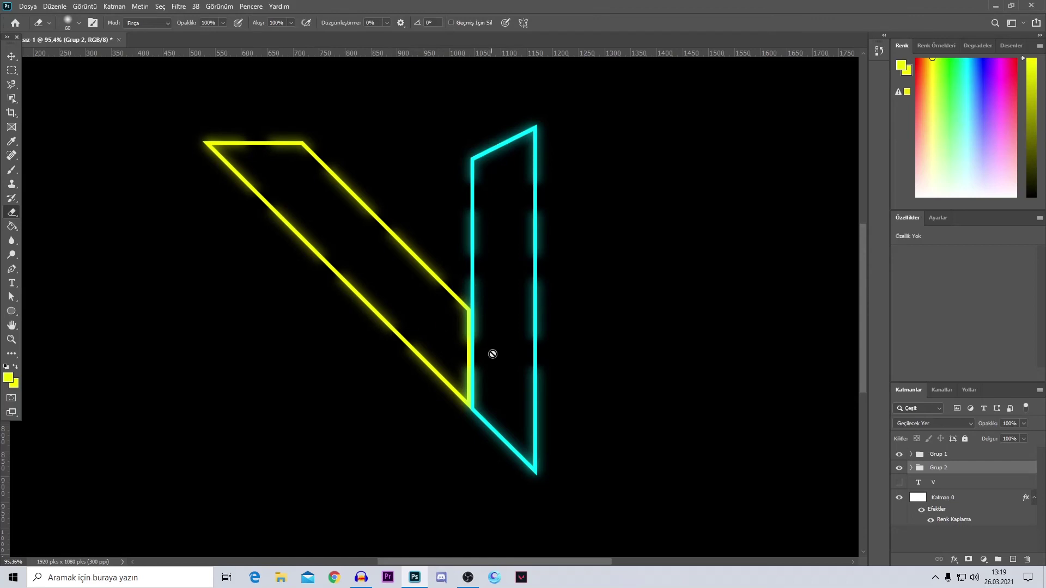
scroll(507, 381, "up", 2)
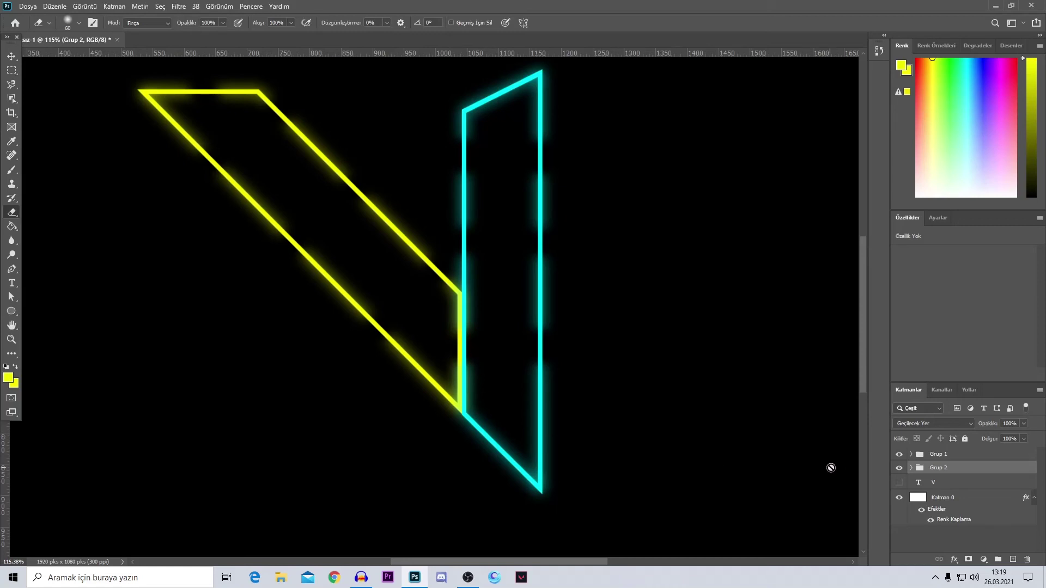
scroll(831, 467, "up", 1)
left_click(457, 362)
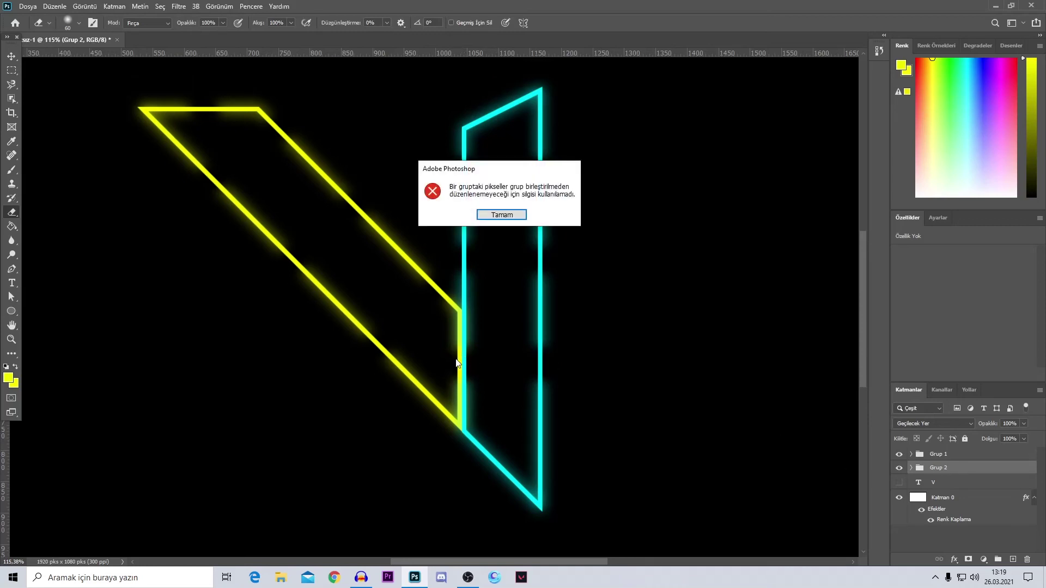
left_click(514, 217)
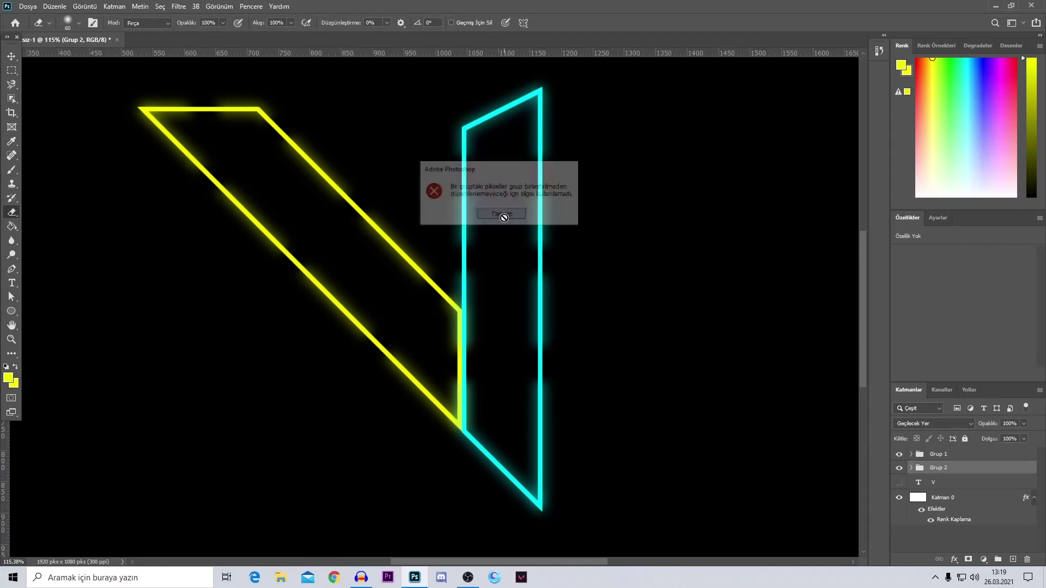
Merge Grup 2 into a single pixel layer
right_click(944, 469)
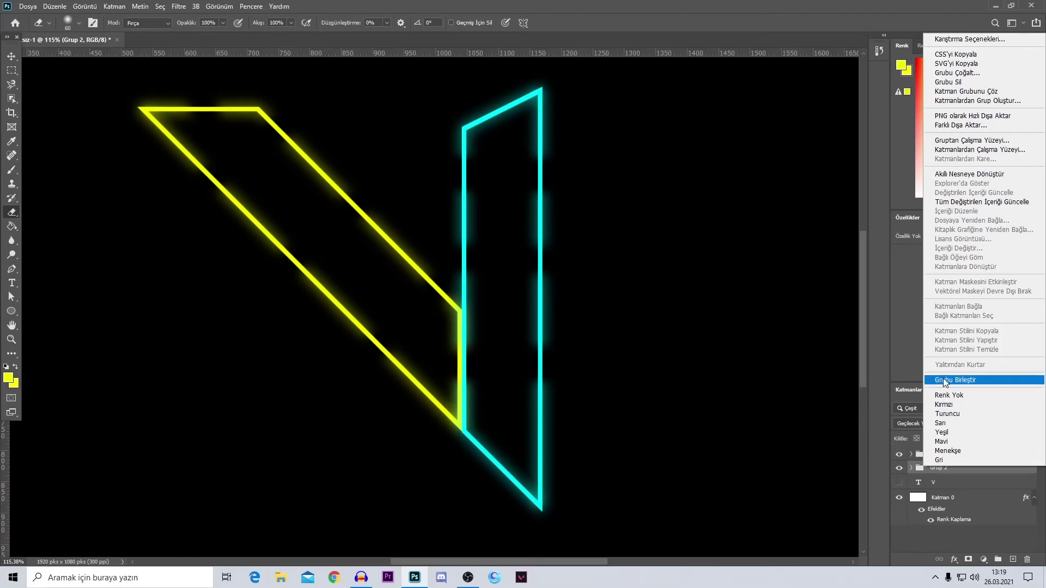
left_click(960, 378)
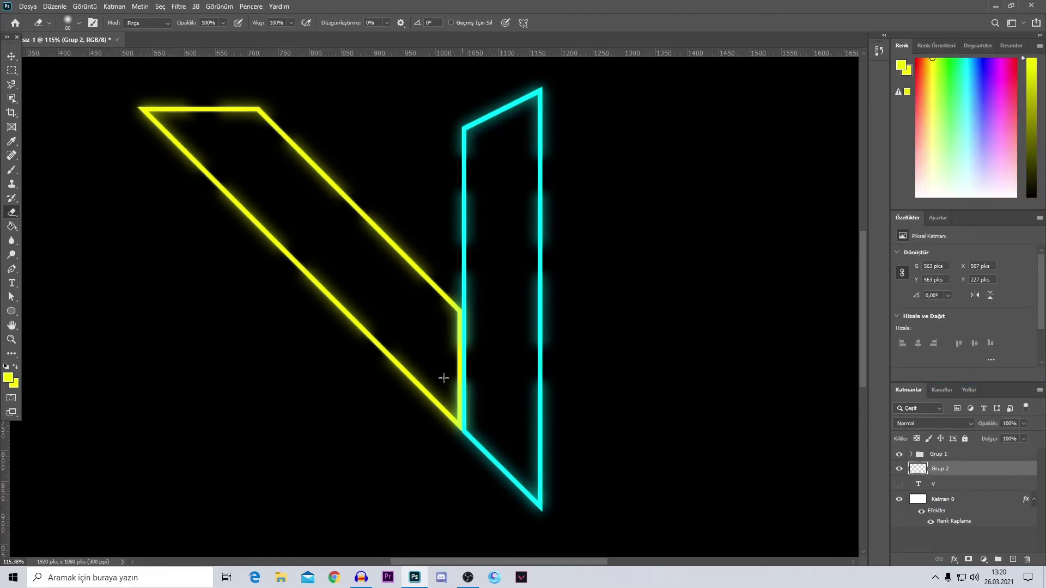
scroll(425, 351, "up", 2)
scroll(446, 352, "up", 5)
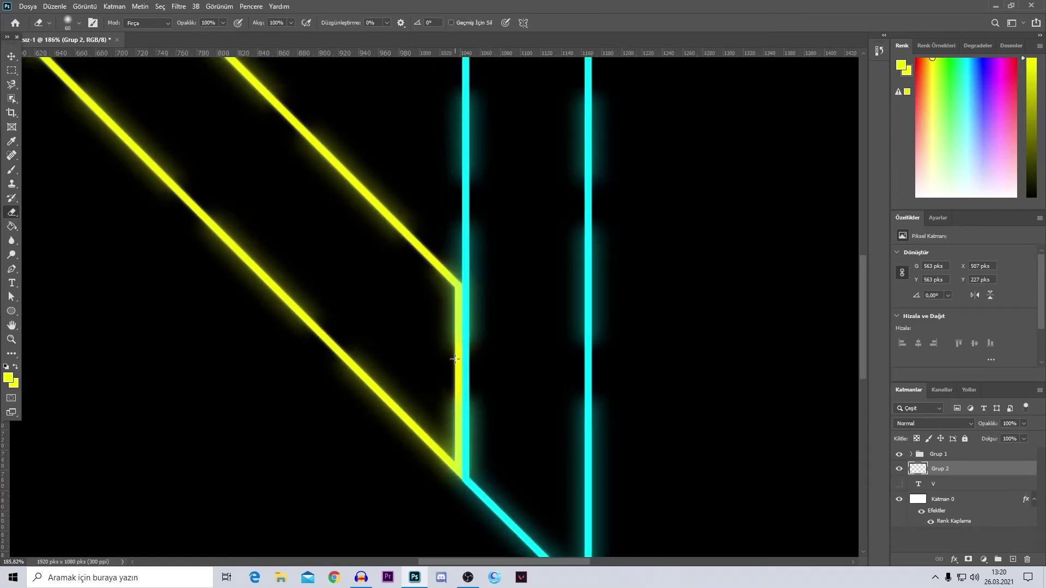
Erase the yellow stroke spilling over the cyan upright, then refit and zoom the view
mouse_move(455, 359)
left_mouse_down()
mouse_move(436, 367)
mouse_move(488, 371)
mouse_move(472, 351)
mouse_move(444, 446)
mouse_move(474, 438)
left_mouse_up()
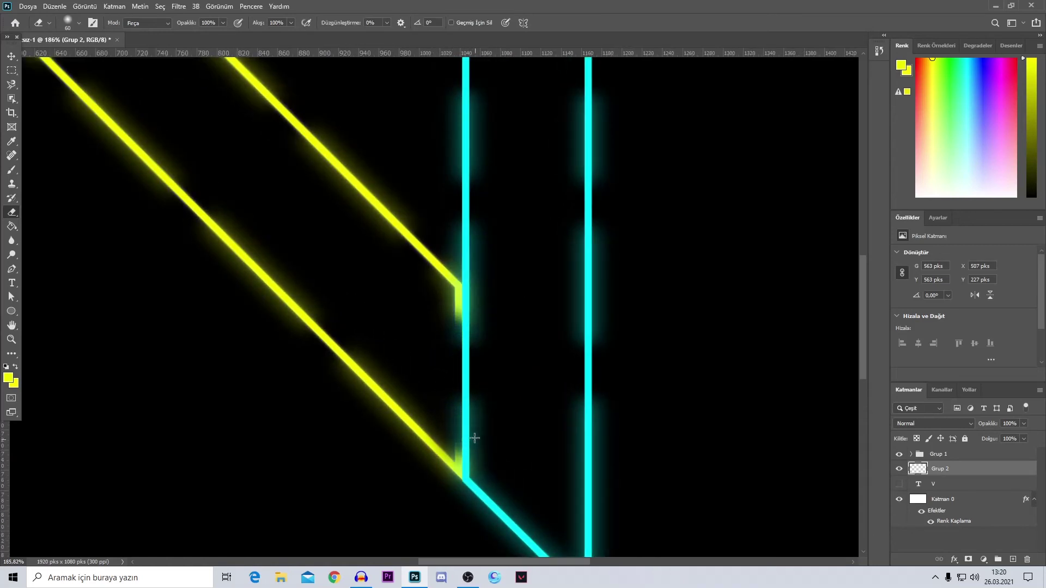
mouse_move(439, 320)
left_mouse_down()
mouse_move(455, 334)
mouse_move(459, 298)
left_mouse_up()
right_click(479, 312, "alt")
key("ctrl+0")
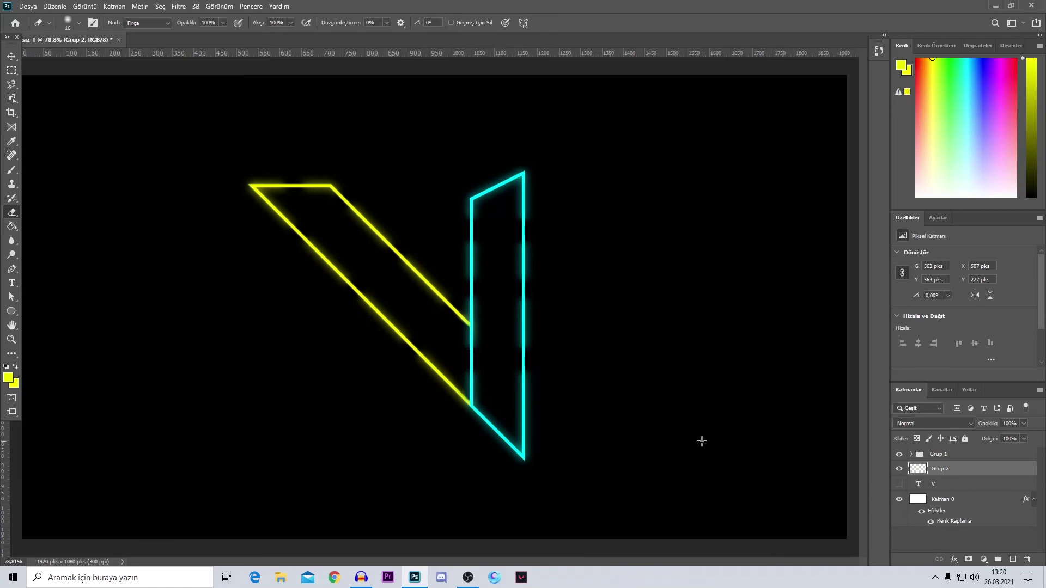
key("ctrl+plus")
Merge Grup 1 into a single pixel layer
left_click(944, 455)
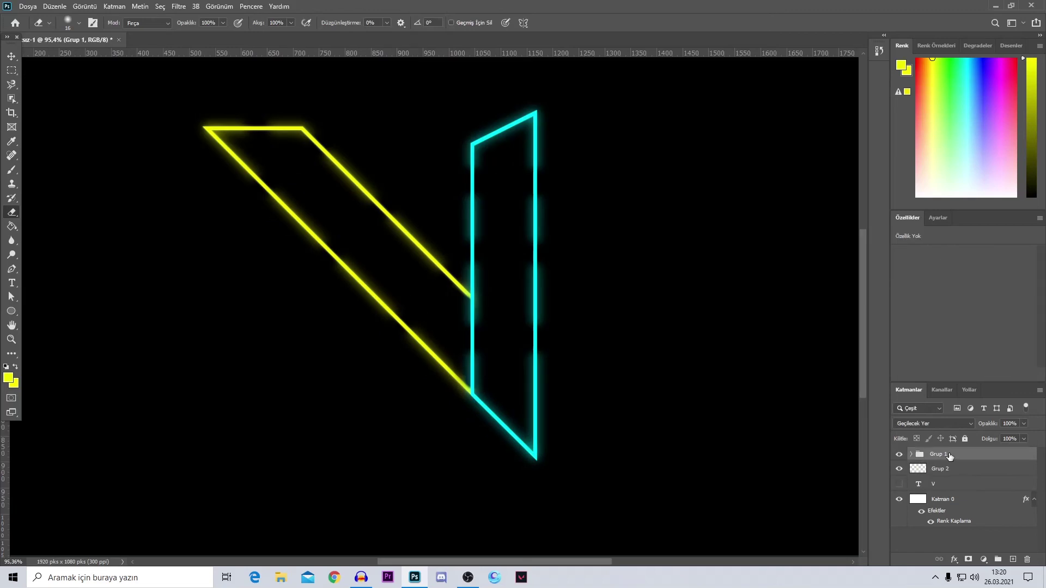
right_click(949, 455)
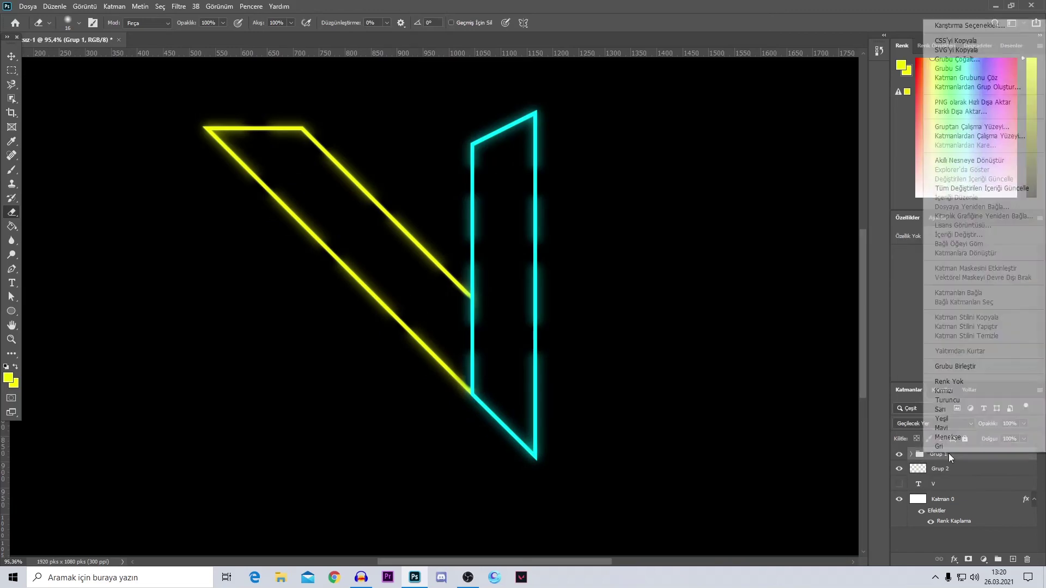
left_click(972, 368)
scroll(473, 342, "up", 5)
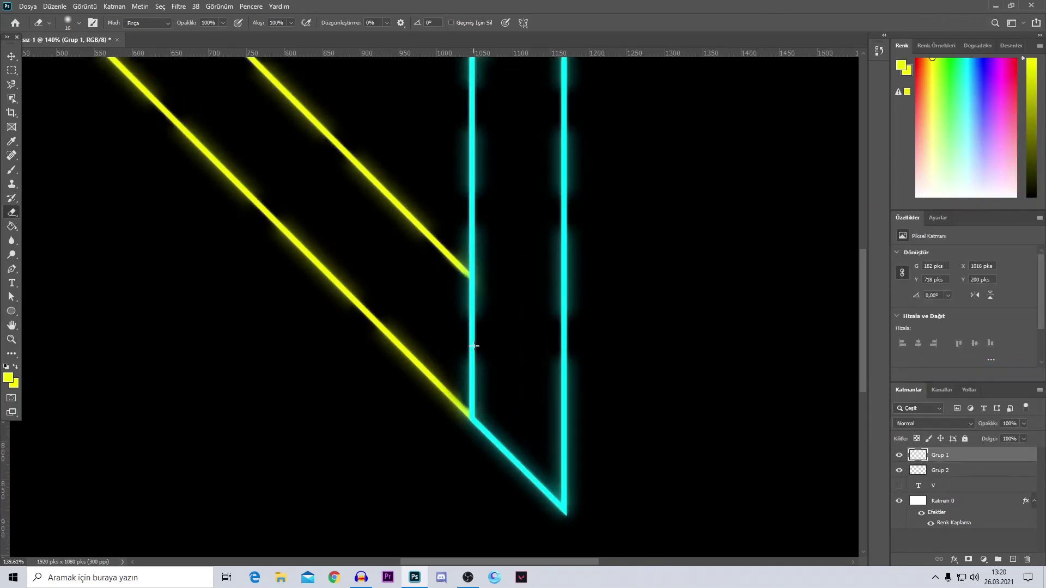
Erase the left cyan line between the yellow strokes using a larger eraser
mouse_move(472, 344)
left_mouse_down()
mouse_move(471, 317)
mouse_move(472, 376)
mouse_move(475, 305)
mouse_move(472, 317)
left_mouse_up()
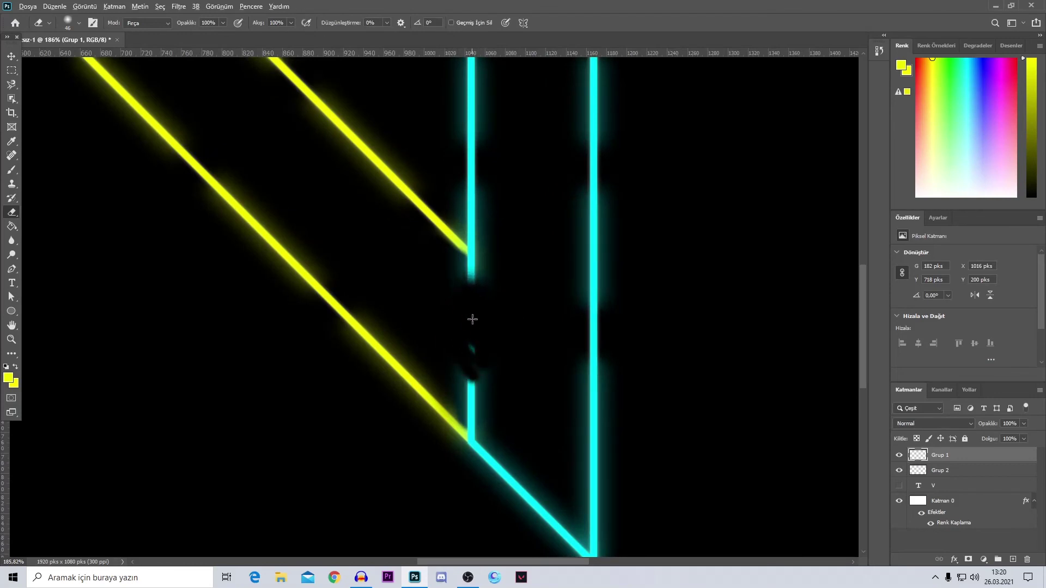
key("]")
left_click_drag(483, 355, 491, 391)
scroll(581, 393, "down", 5)
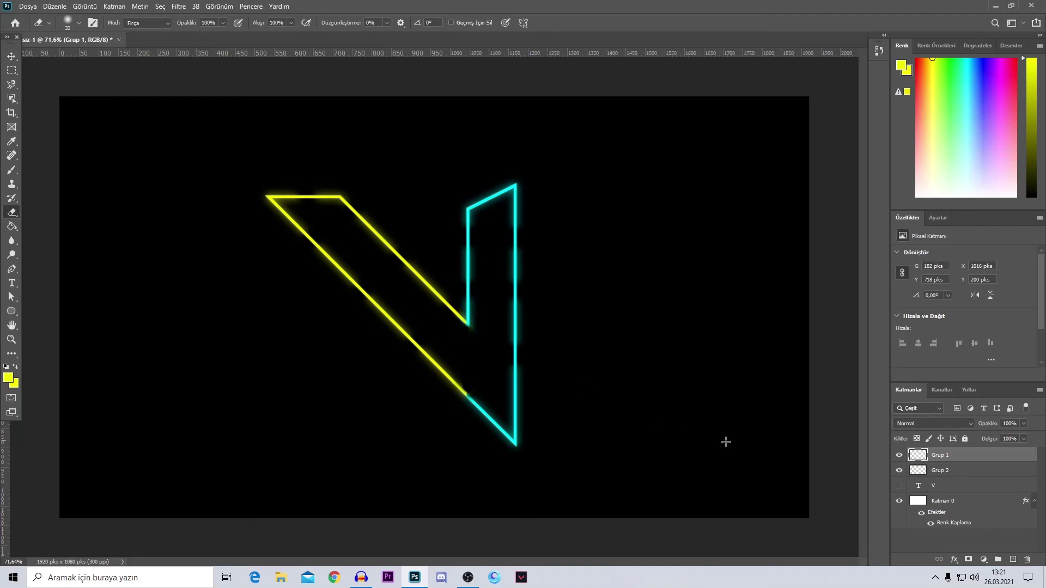
Put Grup 1 and Grup 2 together into a new group, Grup 3
left_click(898, 454)
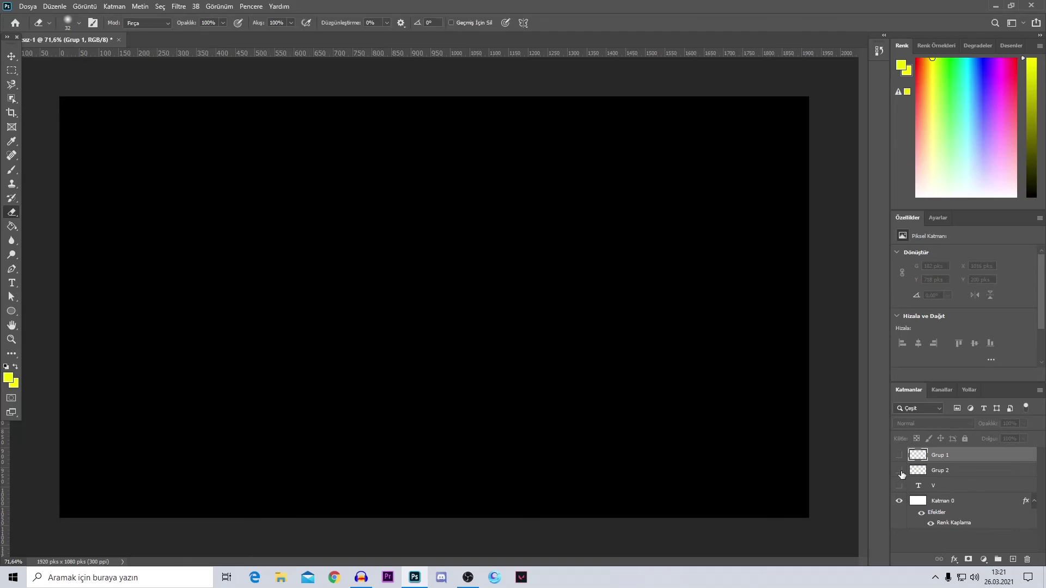
left_click(899, 455)
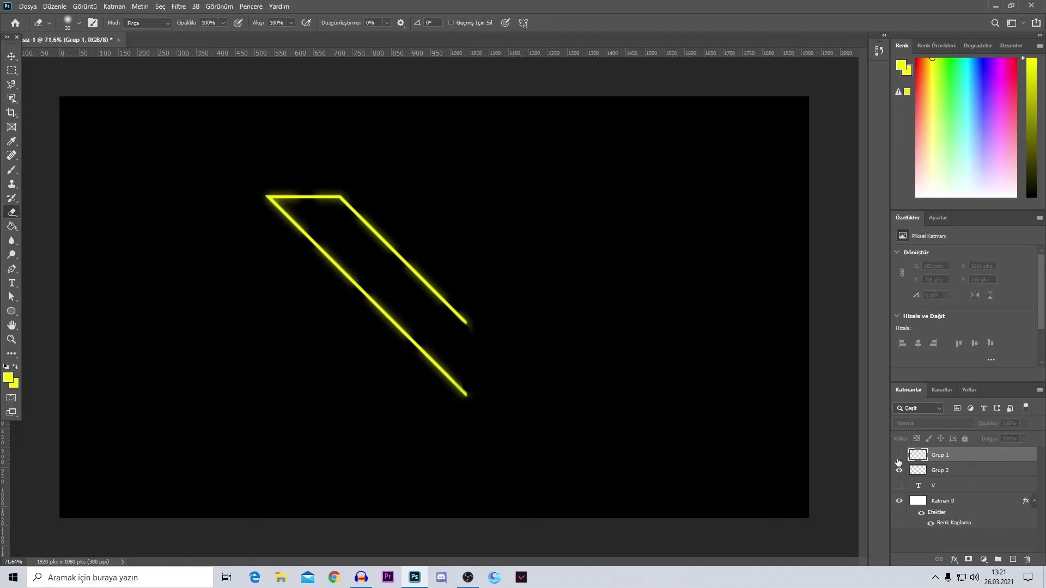
left_click(954, 474, "shift")
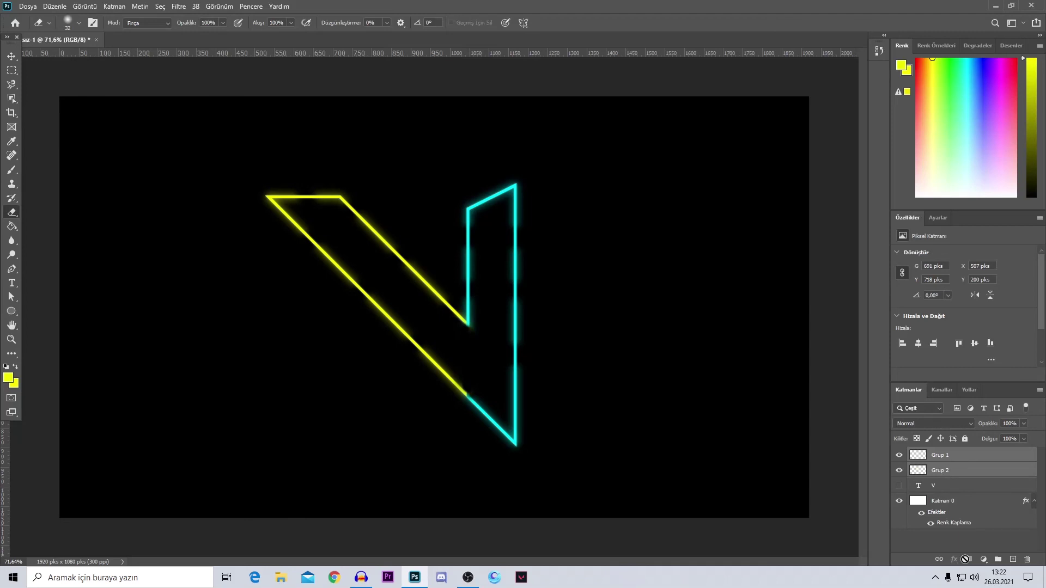
left_click_drag(965, 559, 998, 560)
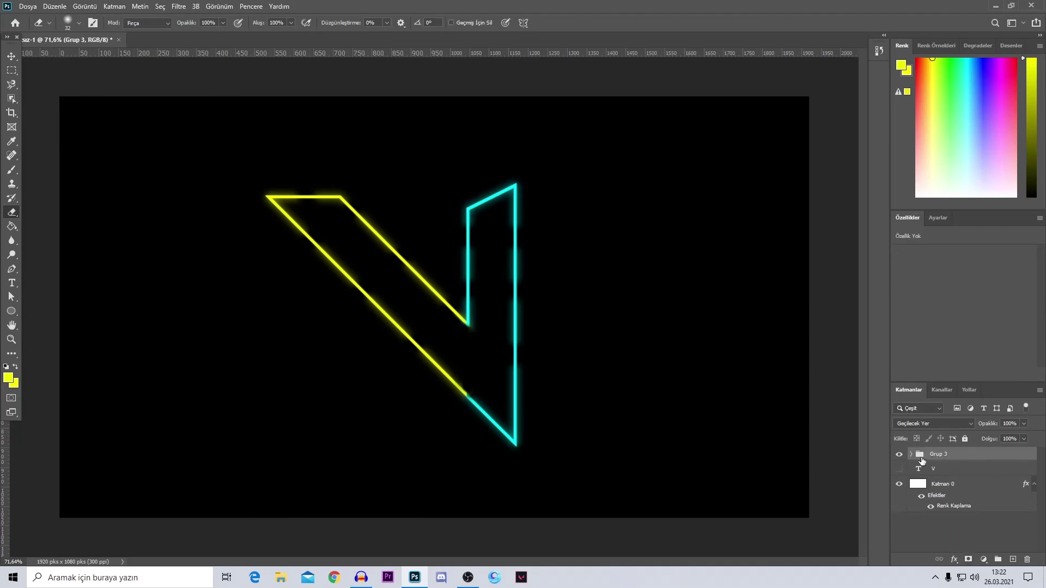
Check Grup 3's visibility and duplicate it as Grup 3 kopya
left_click(899, 455)
left_click(899, 455)
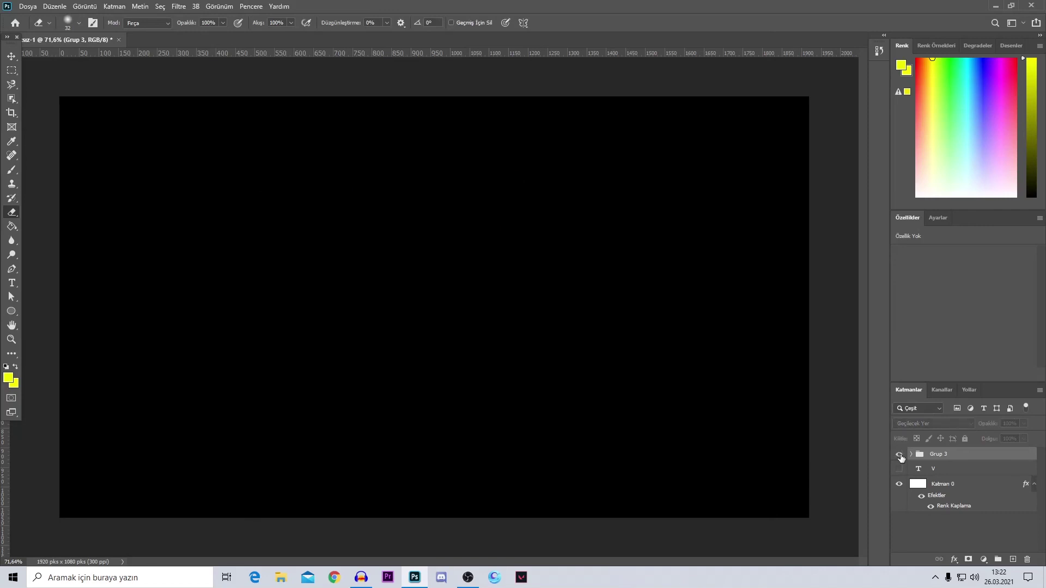
left_click(899, 455)
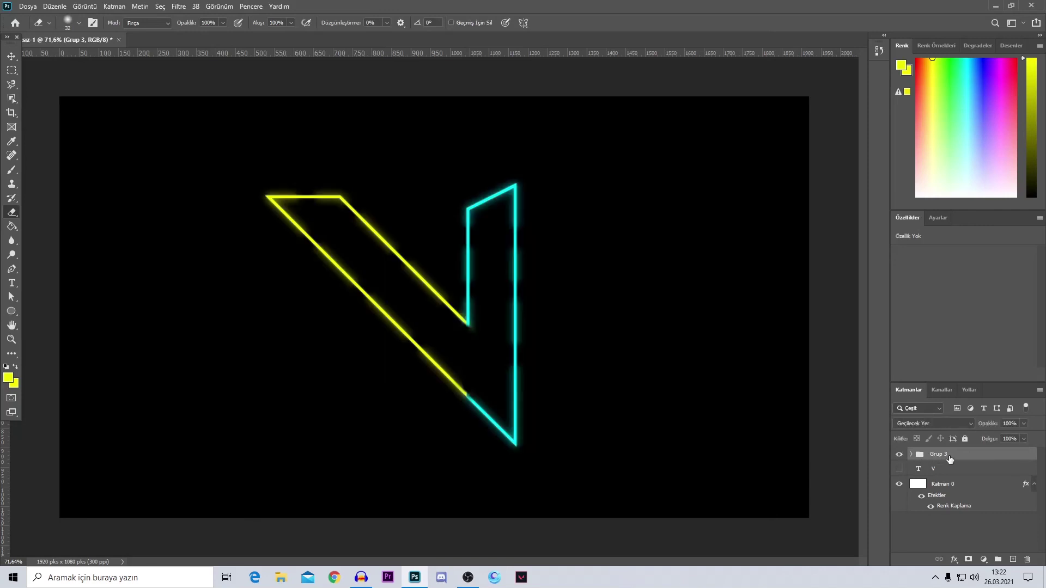
key("ctrl+j")
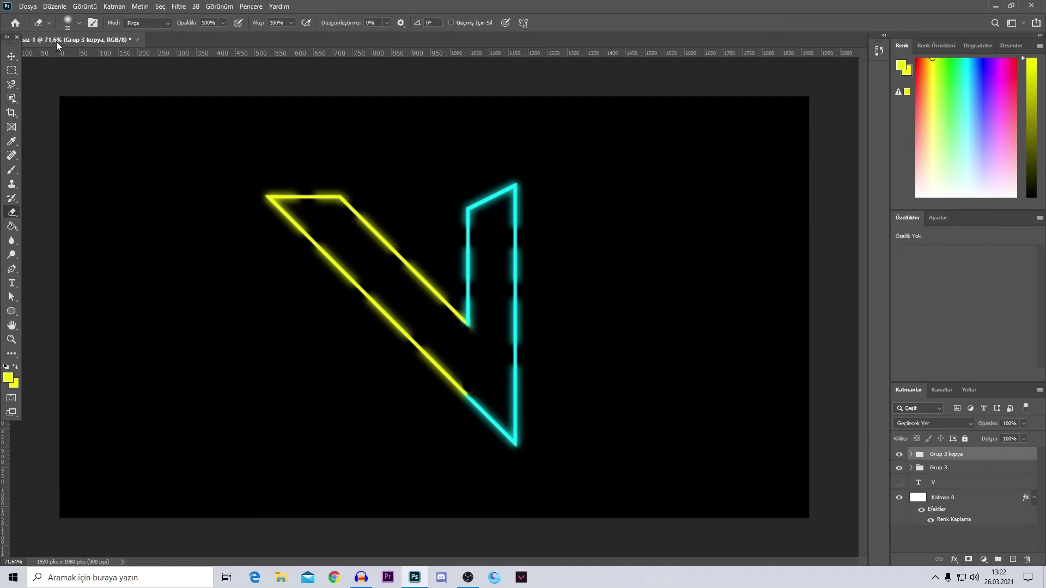
Flip Grup 3 kopya horizontally and start a free transform on it with the Move tool
left_click(58, 7)
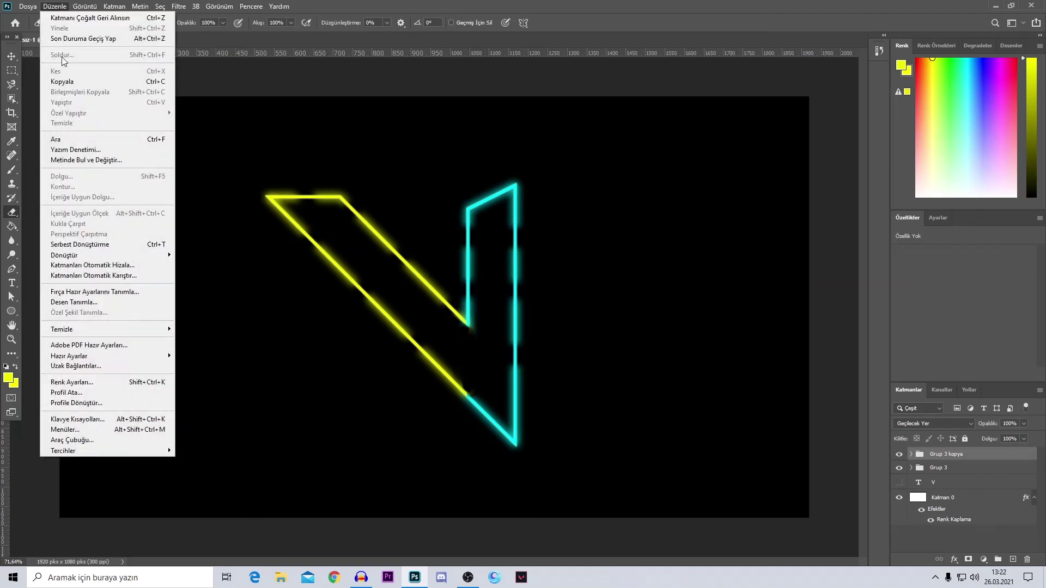
mouse_move(64, 255)
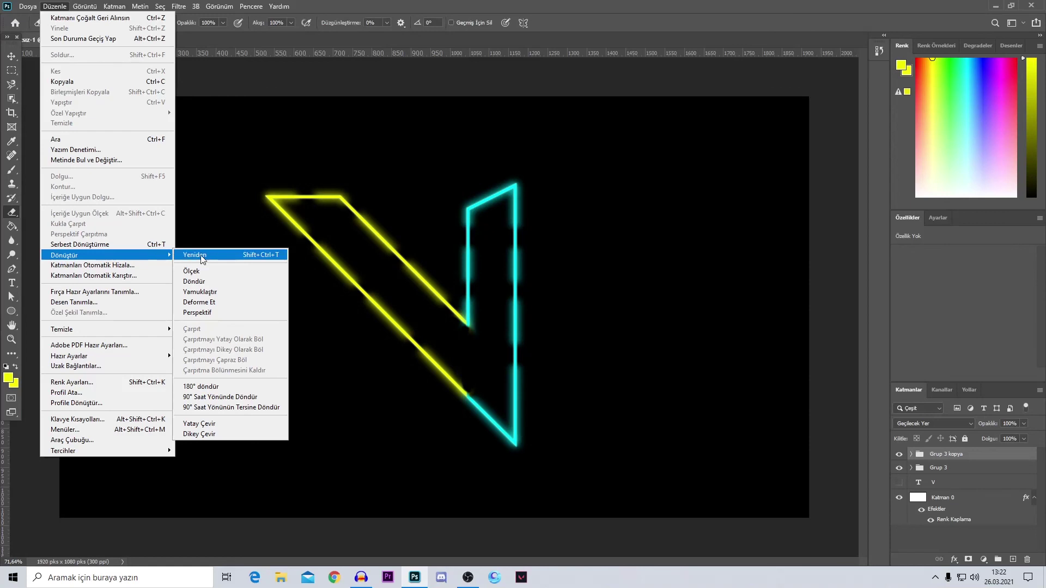
left_click(200, 423)
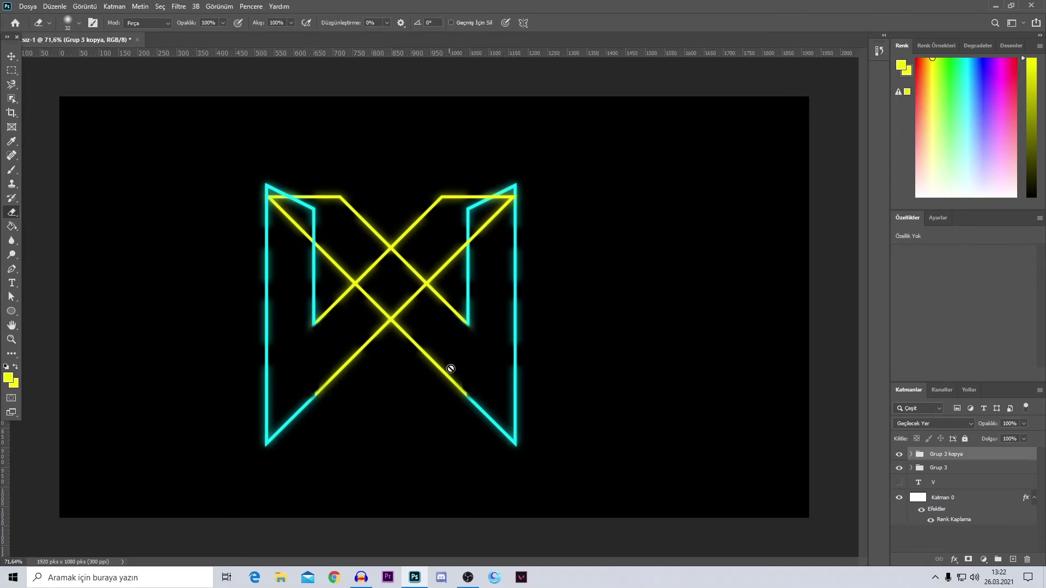
key("p")
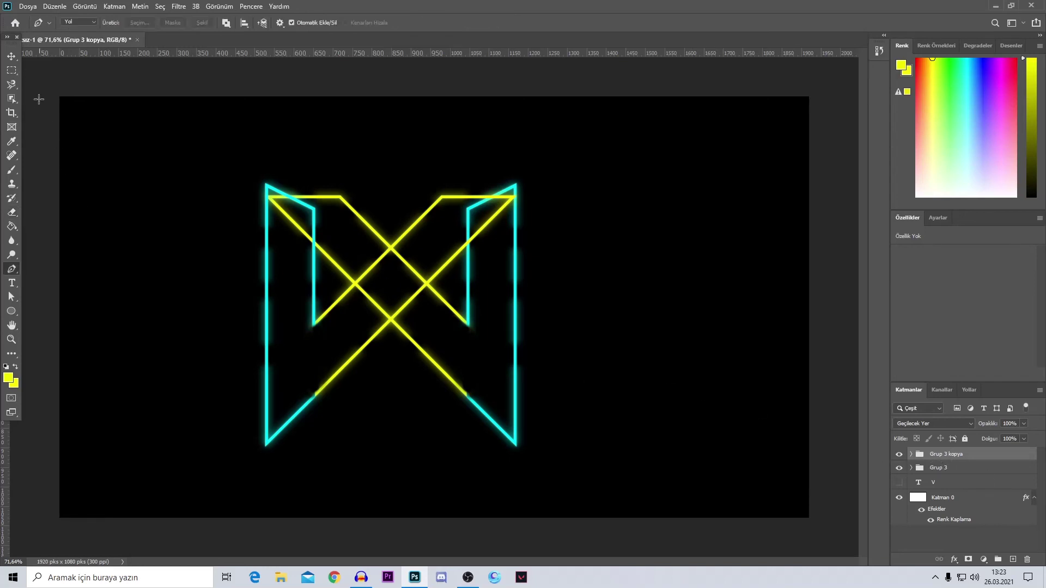
left_click(11, 57)
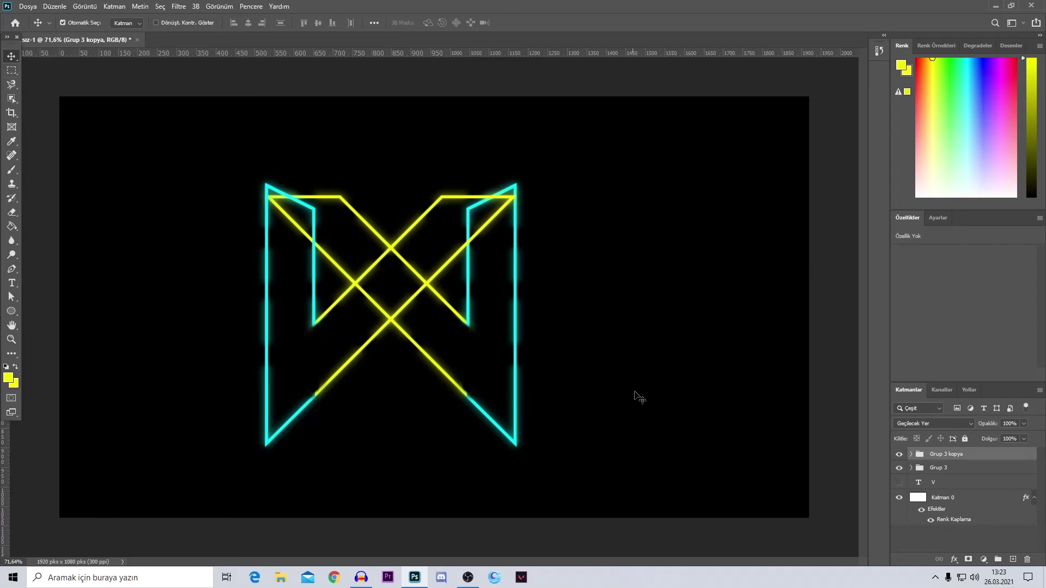
key("ctrl+t")
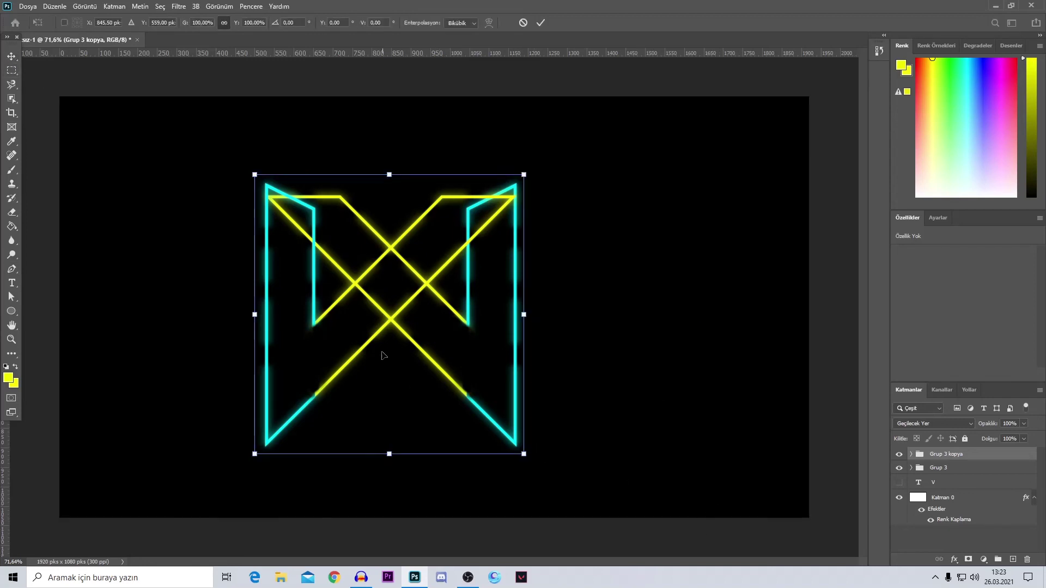
Position the original V left and its mirrored copy beside it, cyan uprights meeting mid-canvas
mouse_move(356, 336)
left_mouse_down()
mouse_move(582, 308)
mouse_move(639, 329)
left_mouse_up()
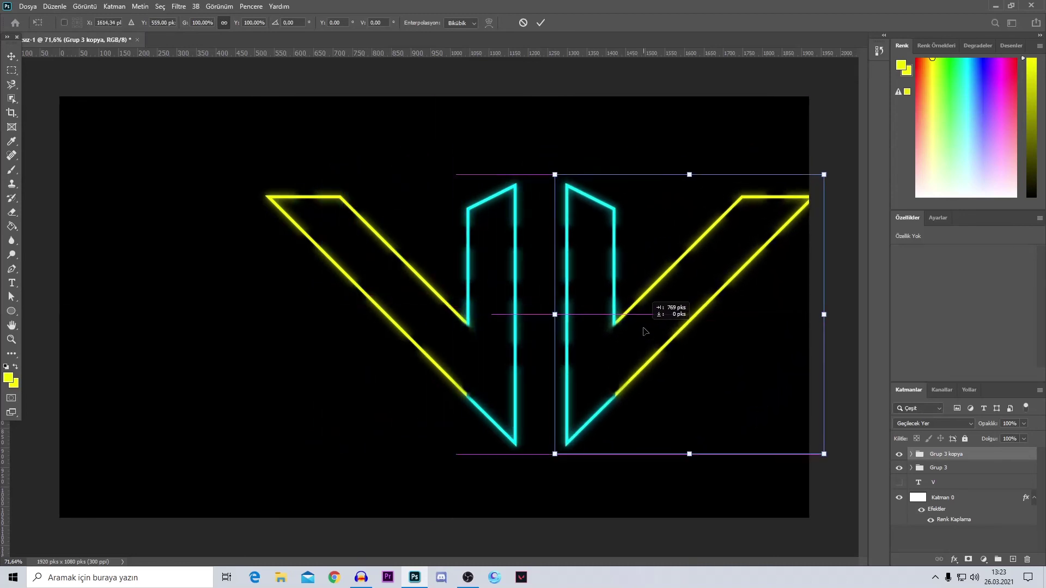
left_click(946, 472)
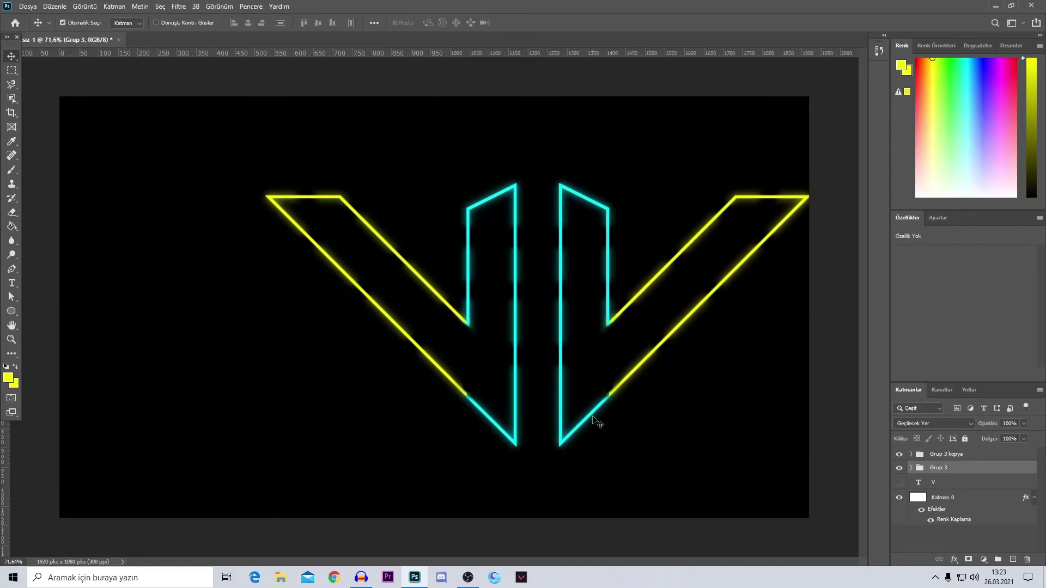
key("ctrl+t")
left_click_drag(457, 320, 364, 315)
left_click(944, 457)
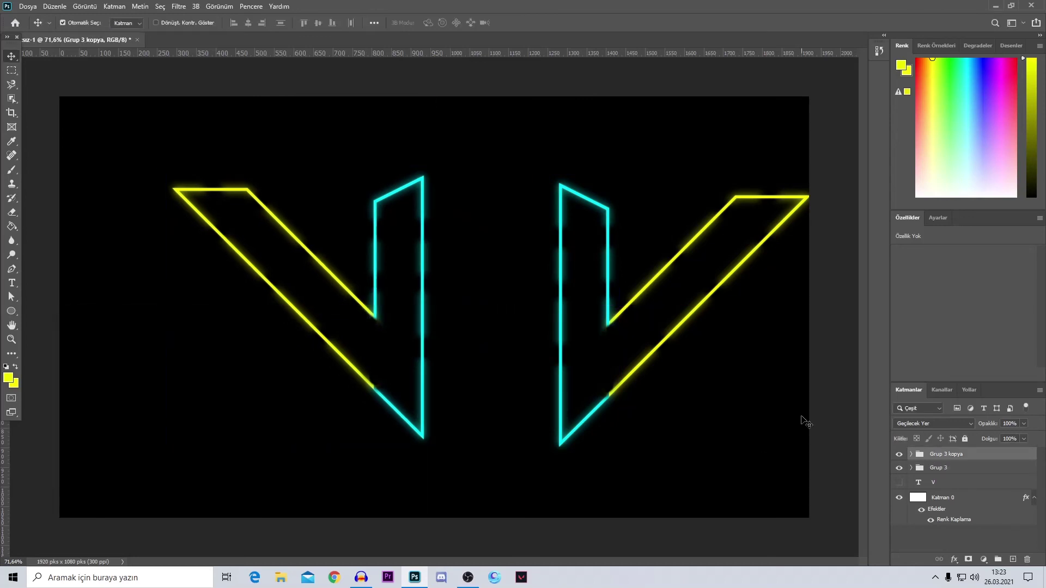
key("ctrl+t")
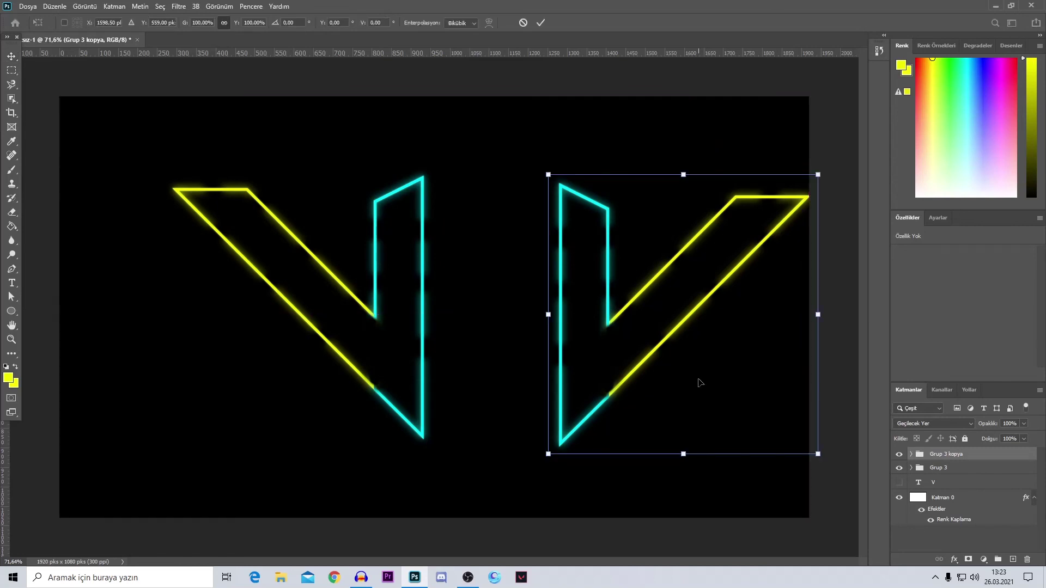
left_click_drag(664, 324, 548, 317)
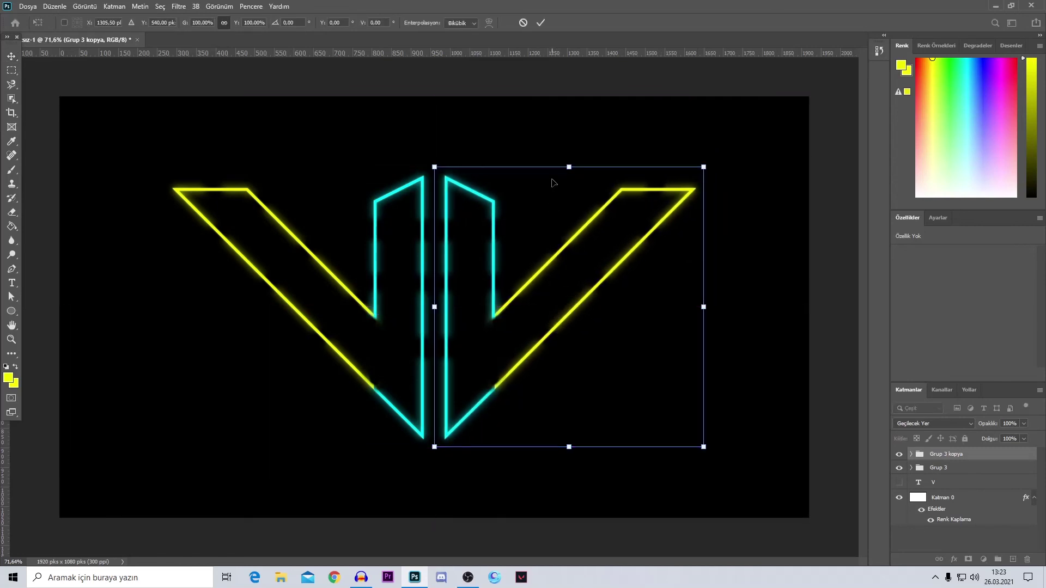
left_click(540, 23)
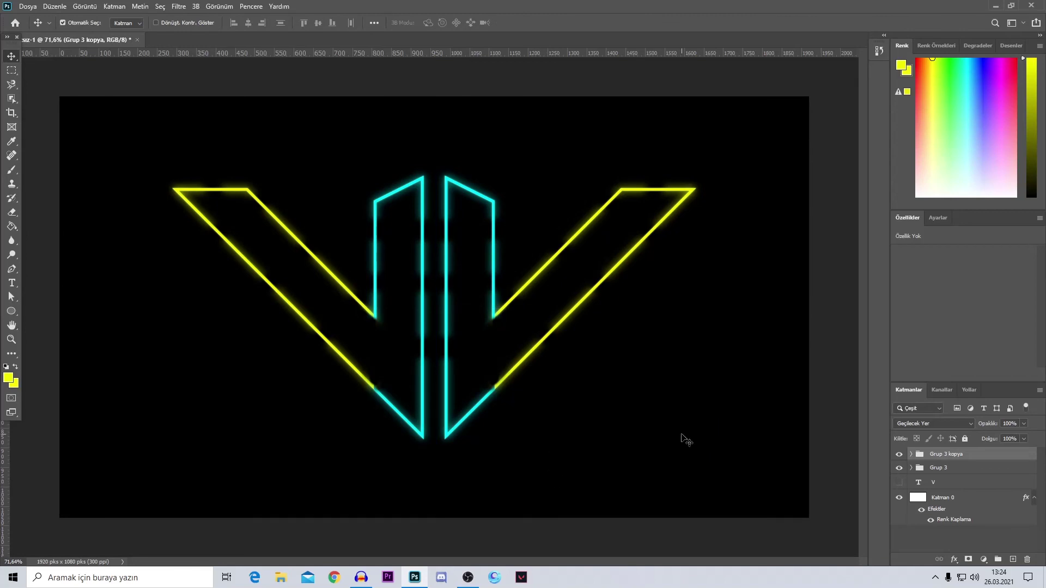